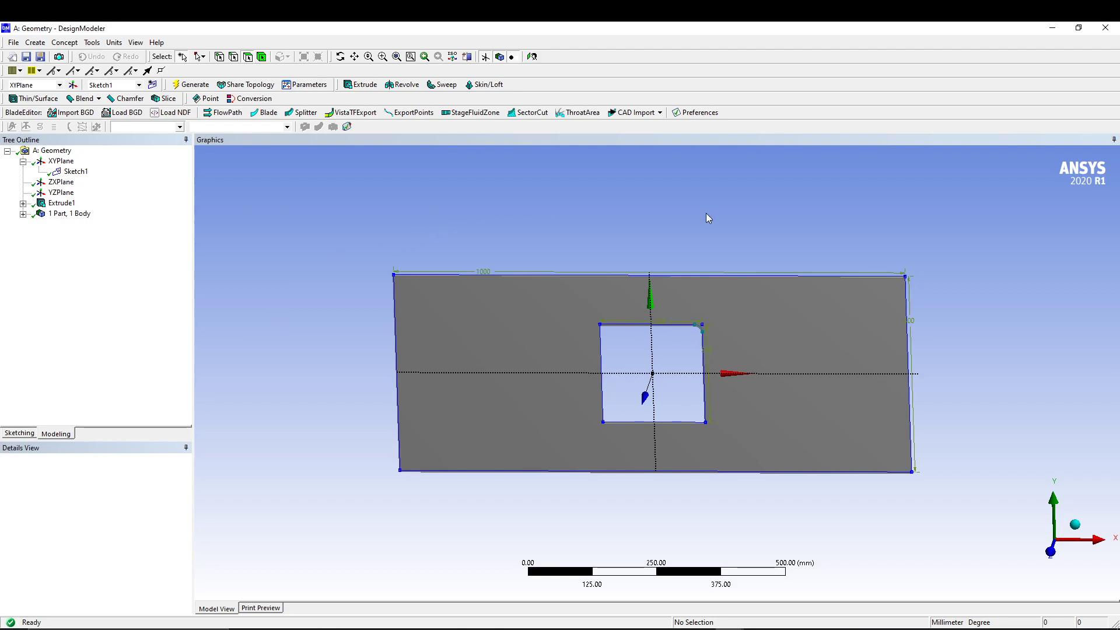
# Orbit the Normal Stress result model to inspect the plate from several tilted angles.
pyautogui.moveTo(706, 218)
pyautogui.mouseDown(button='middle')
pyautogui.moveTo(693, 220)
pyautogui.moveTo(669, 259)
pyautogui.moveTo(750, 218)
pyautogui.moveTo(687, 217)
pyautogui.mouseUp(button='middle')
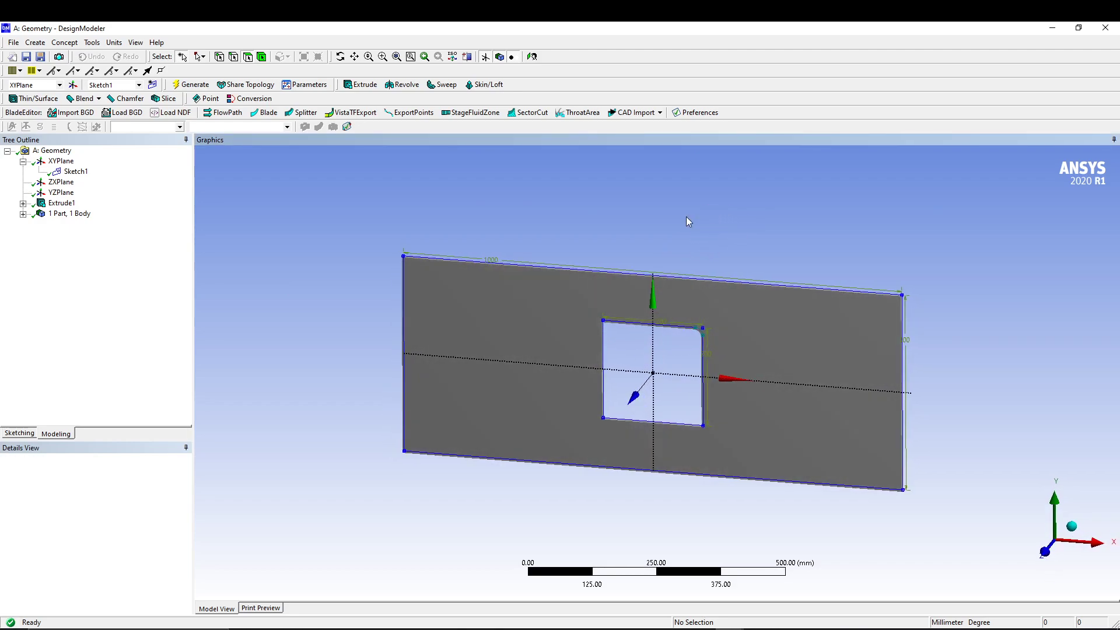
pyautogui.moveTo(849, 234); pyautogui.dragTo(414, 234, button='middle')
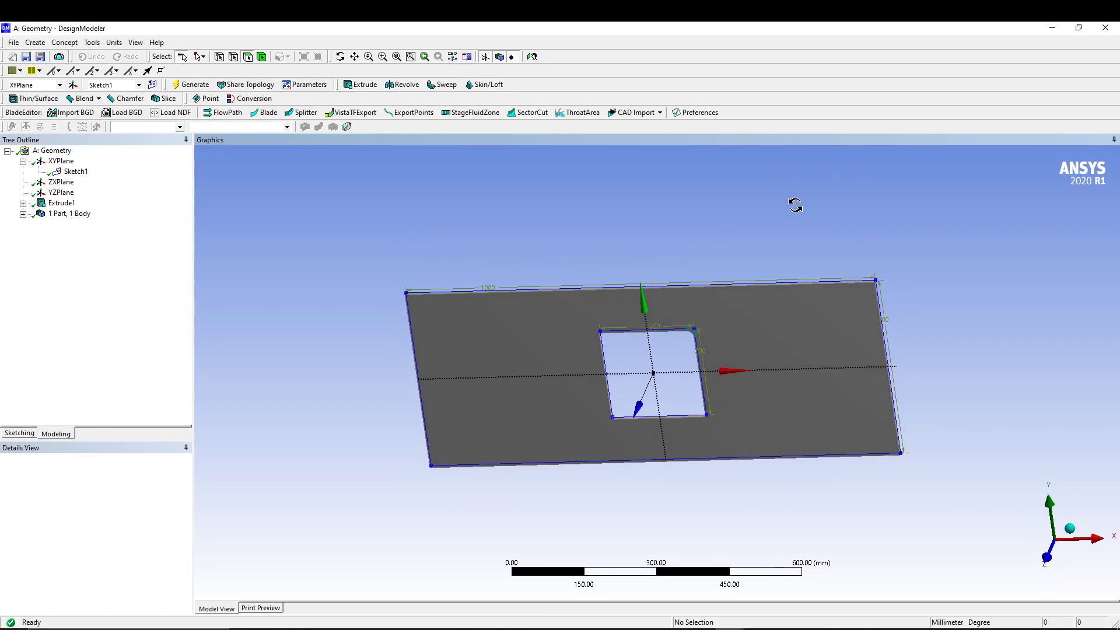
pyautogui.moveTo(793, 205); pyautogui.dragTo(681, 223, button='middle')
pyautogui.moveTo(442, 260); pyautogui.dragTo(508, 237, button='middle')
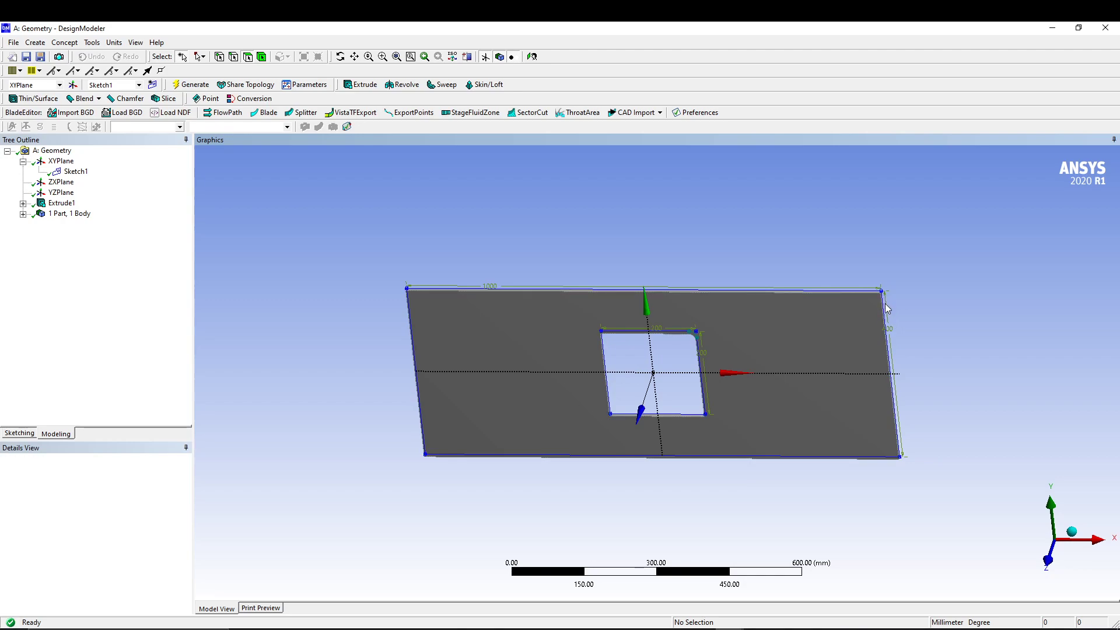
pyautogui.moveTo(567, 184); pyautogui.dragTo(680, 180, button='middle')
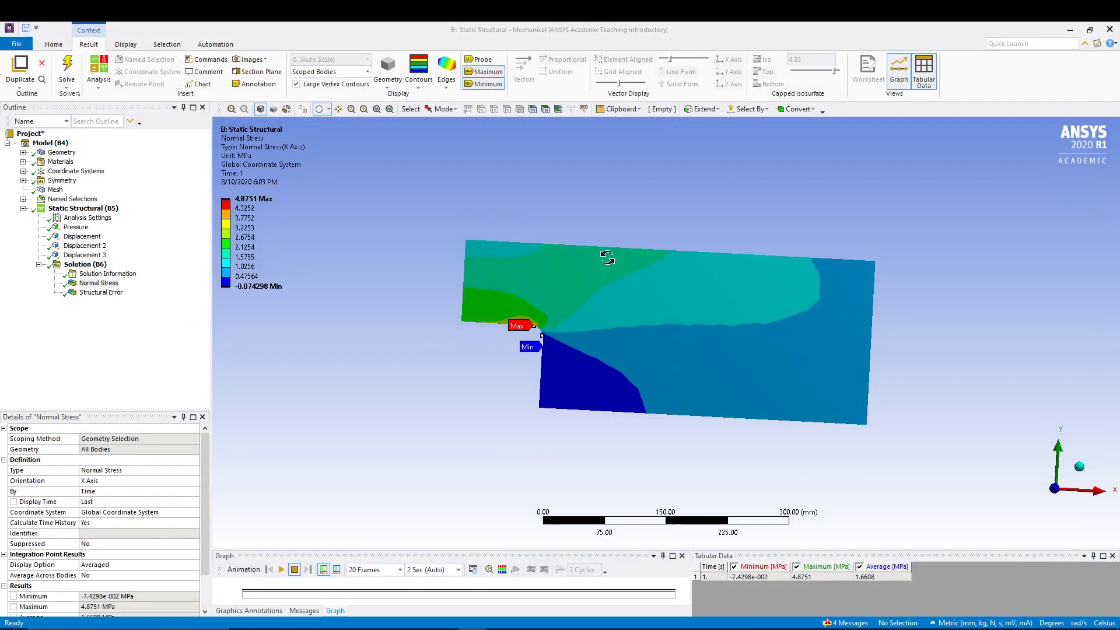
pyautogui.moveTo(667, 330); pyautogui.dragTo(905, 232)
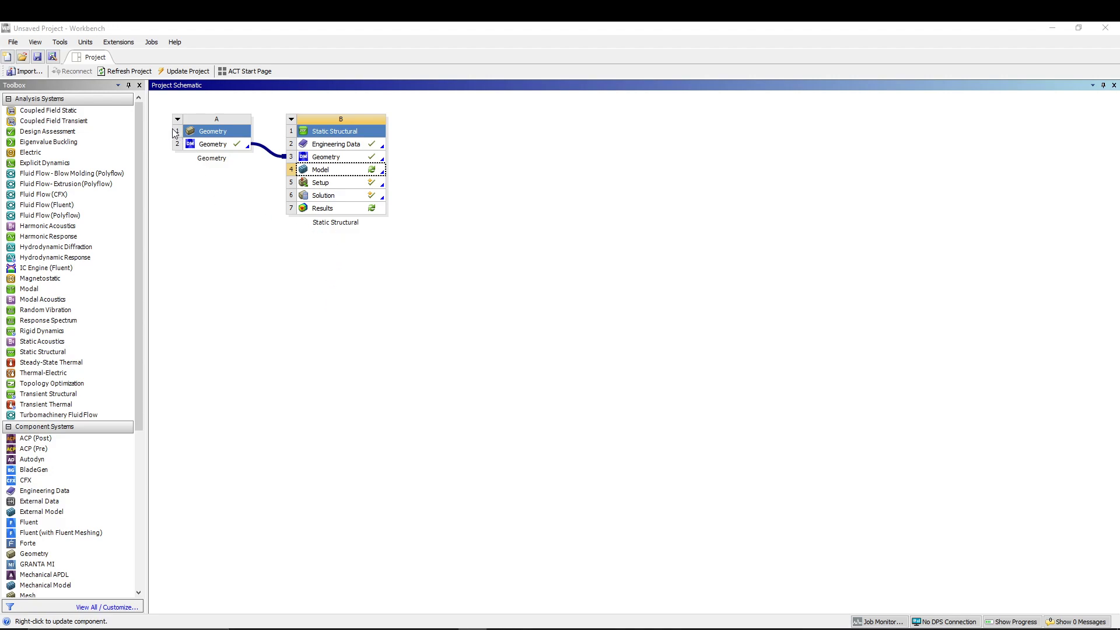
# Delete the existing Geometry and Static Structural systems, leaving the project empty.
pyautogui.click(178, 119)
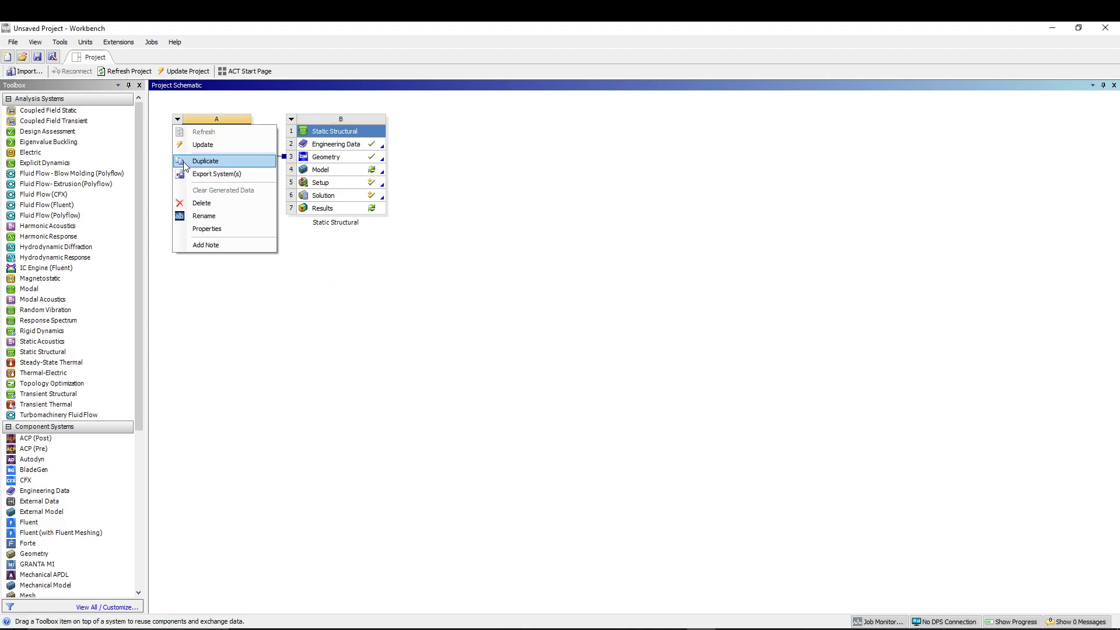
pyautogui.click(202, 203)
pyautogui.click(575, 349)
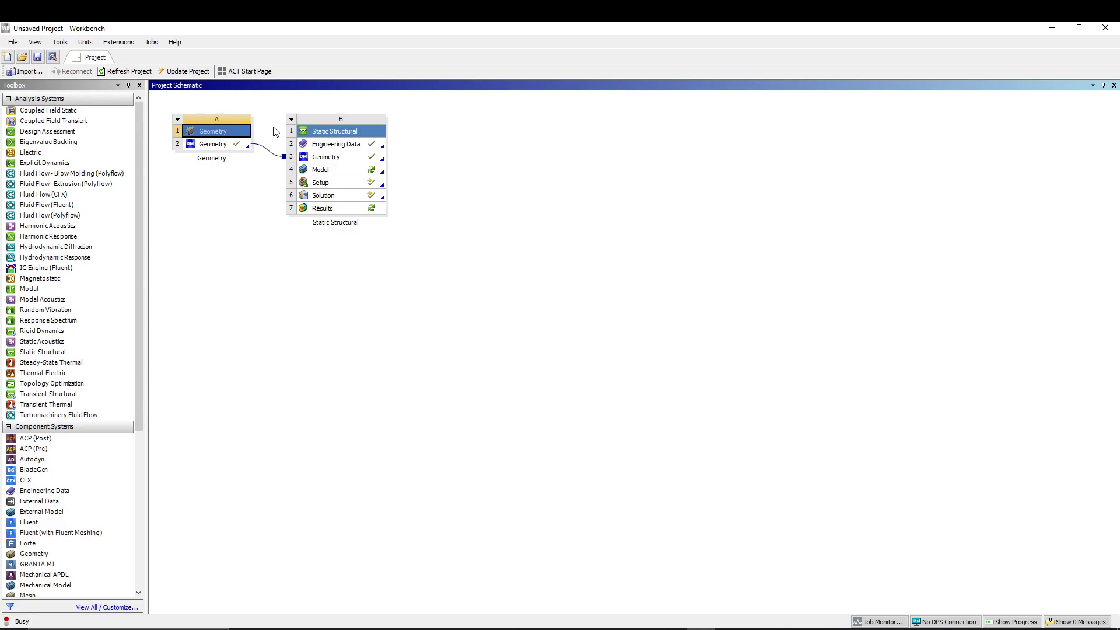
pyautogui.click(177, 119)
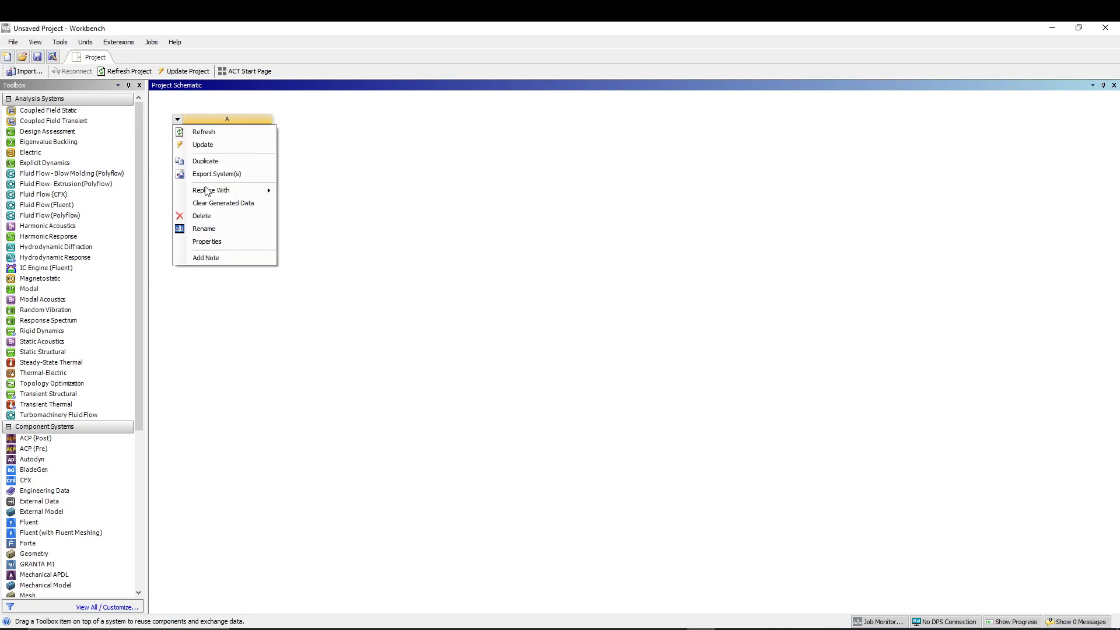
pyautogui.click(204, 228)
pyautogui.click(563, 351)
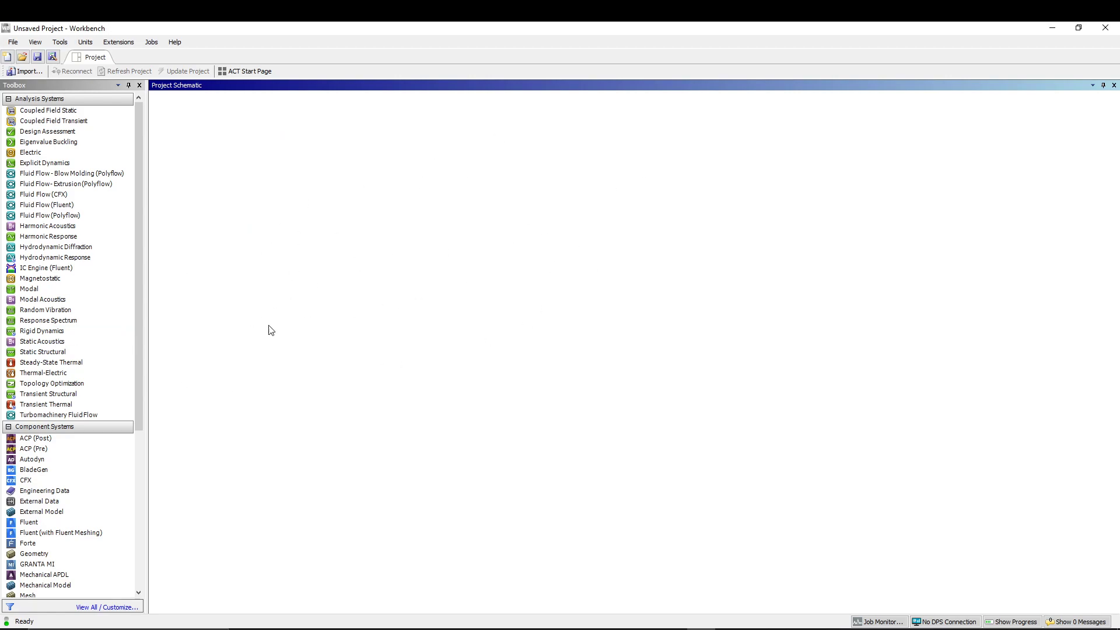
# Add a Static Structural system named 'PLATE WITH CENTAL SQUARE HOLE' and open its geometry in DesignModeler.
pyautogui.click(39, 352)
pyautogui.moveTo(39, 352); pyautogui.dragTo(277, 284)
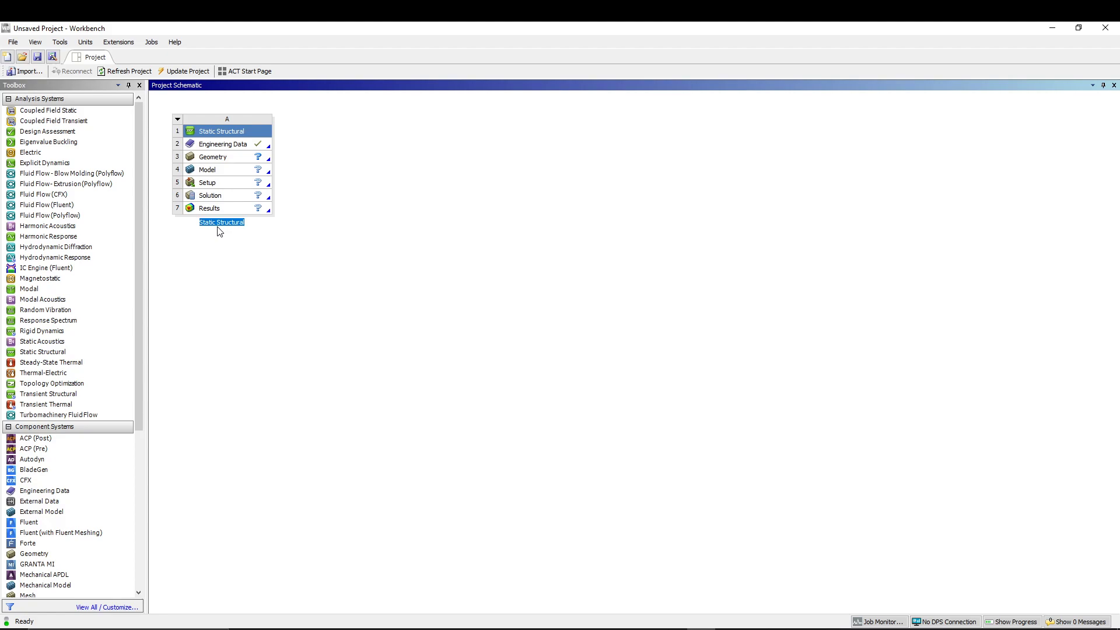
pyautogui.write('PLATE WITH CENTAL SQUARE HOLE')
pyautogui.press('Return')
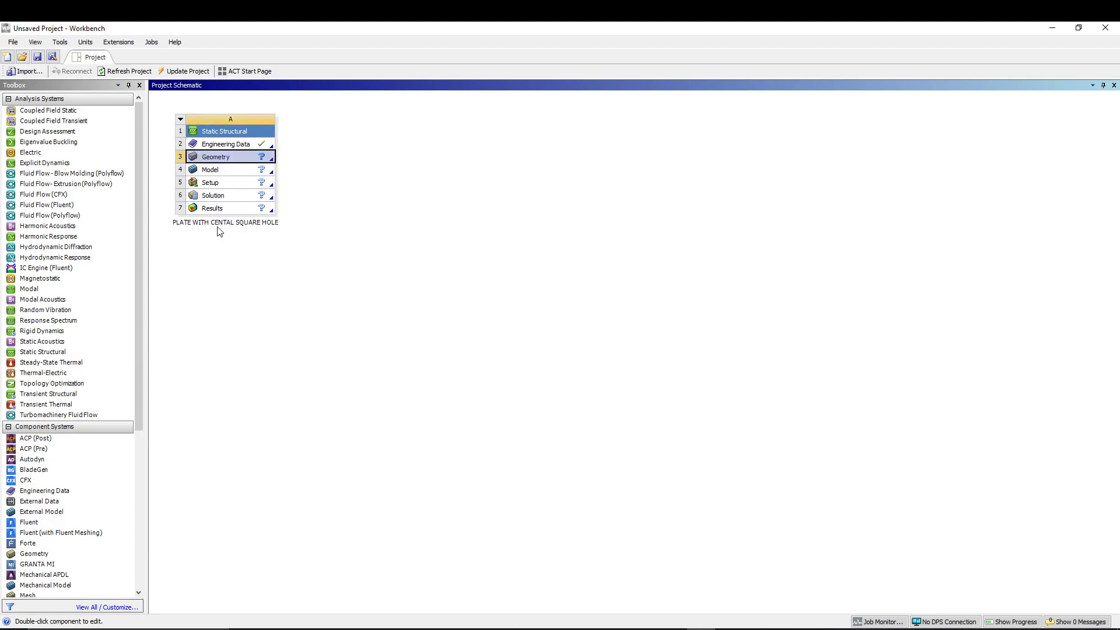
pyautogui.doubleClick(240, 162)
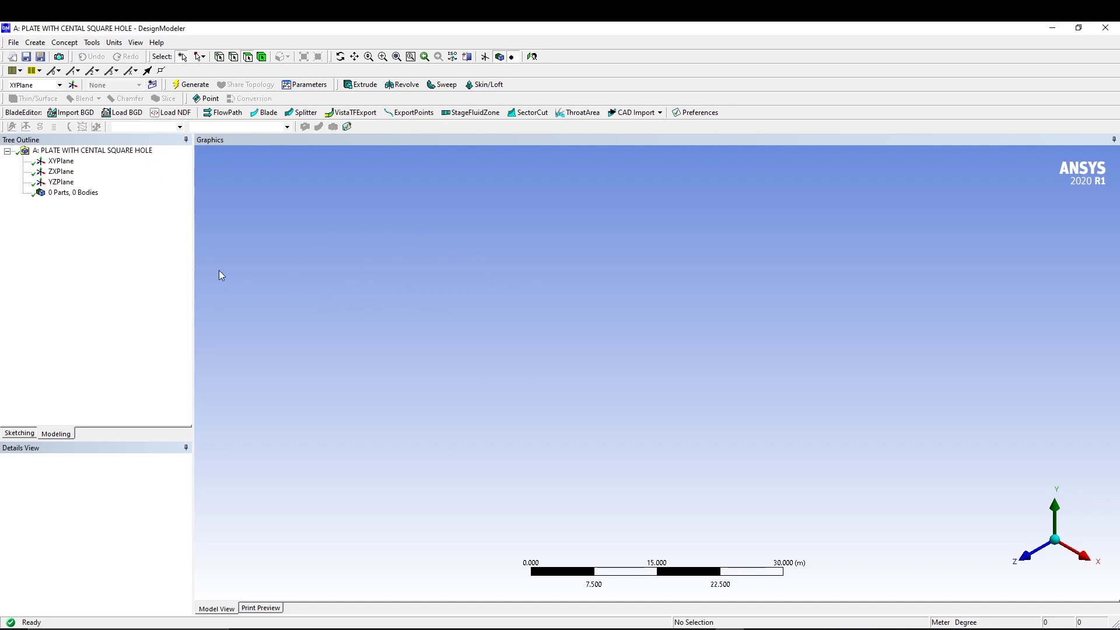
# Set the model units to millimetres and look straight at the XYPlane.
pyautogui.click(111, 45)
pyautogui.click(134, 79)
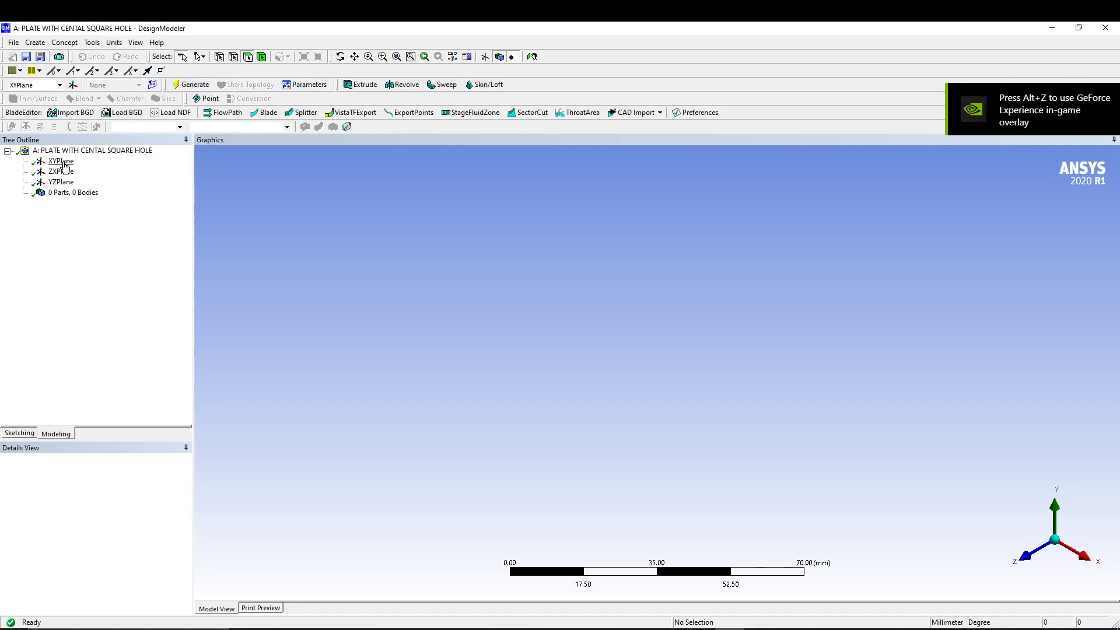
pyautogui.click(62, 161)
pyautogui.rightClick(64, 164)
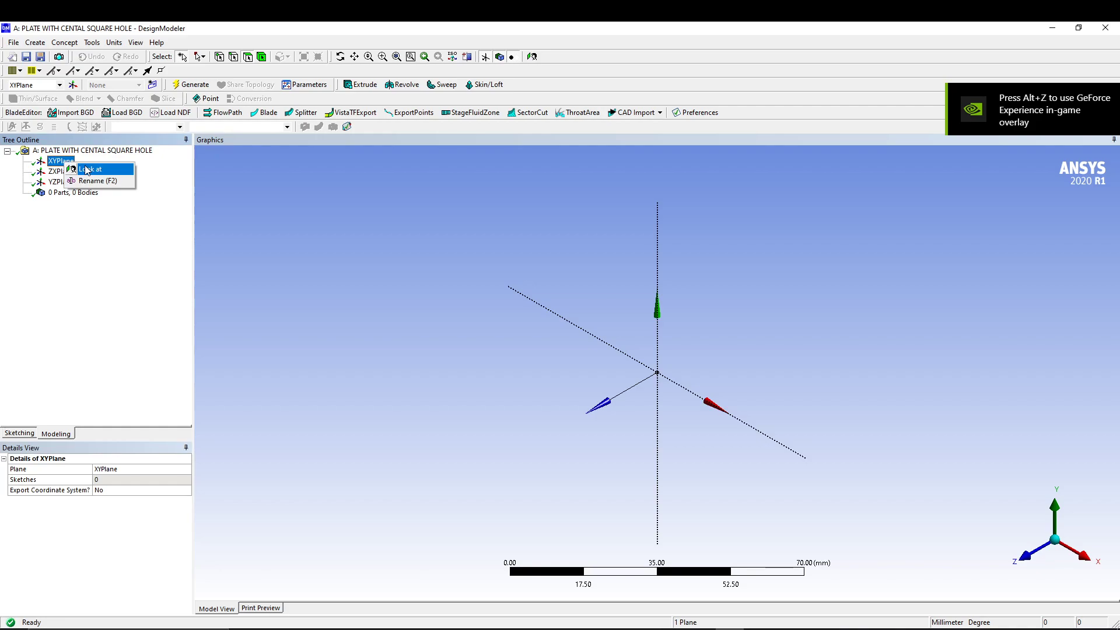
pyautogui.click(87, 169)
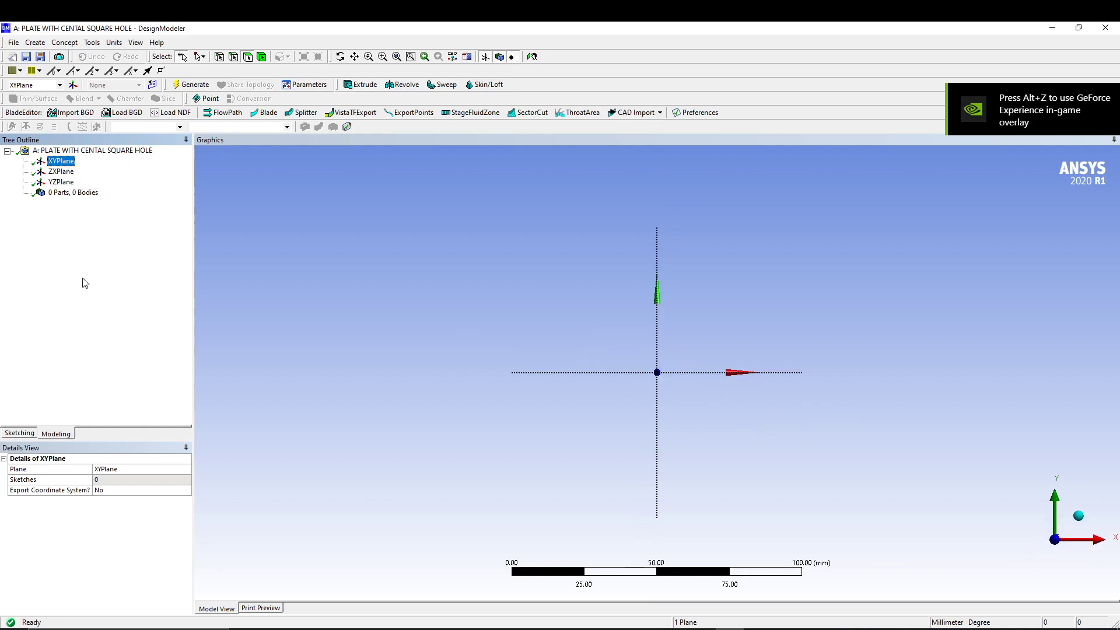
# Sketch a large outer rectangle and a smaller inner rectangle around the origin.
pyautogui.click(19, 434)
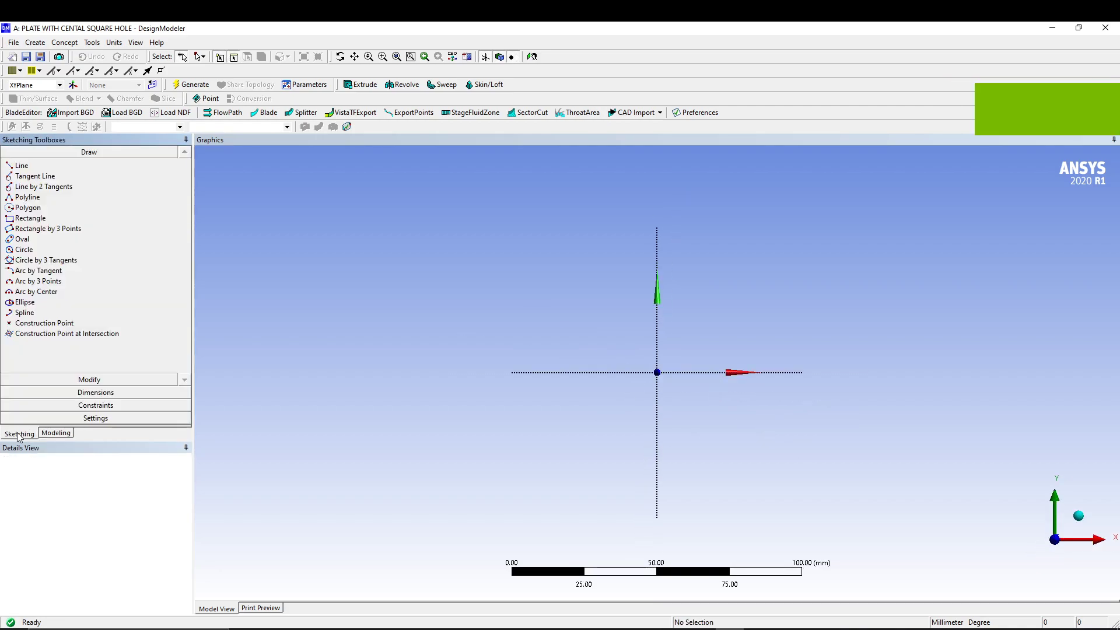
pyautogui.click(30, 219)
pyautogui.click(472, 269)
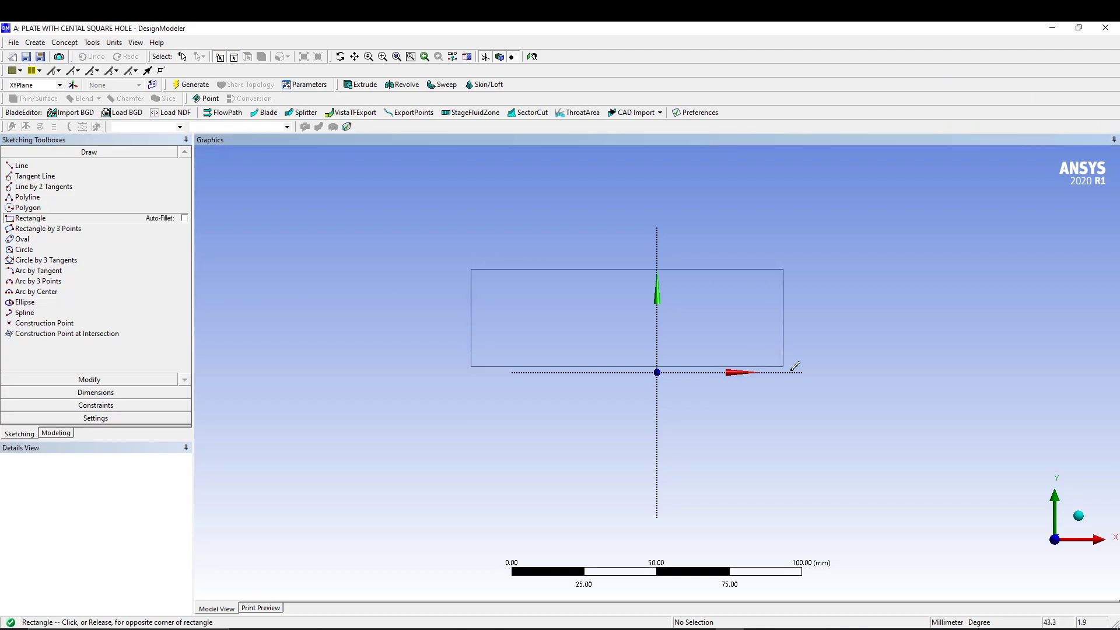
pyautogui.click(869, 462)
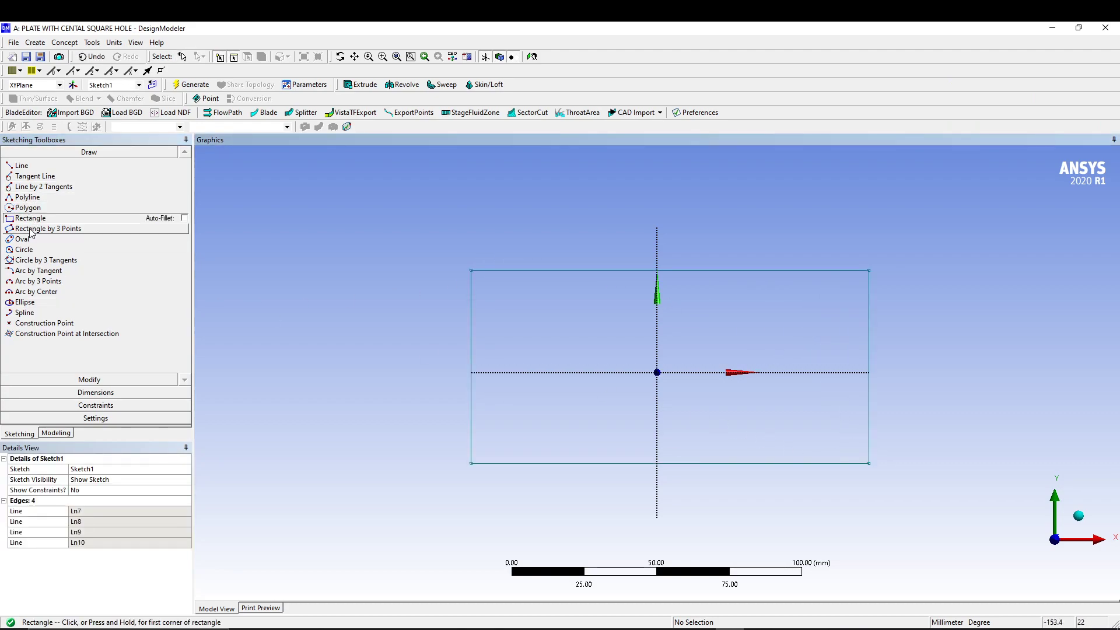
pyautogui.click(579, 321)
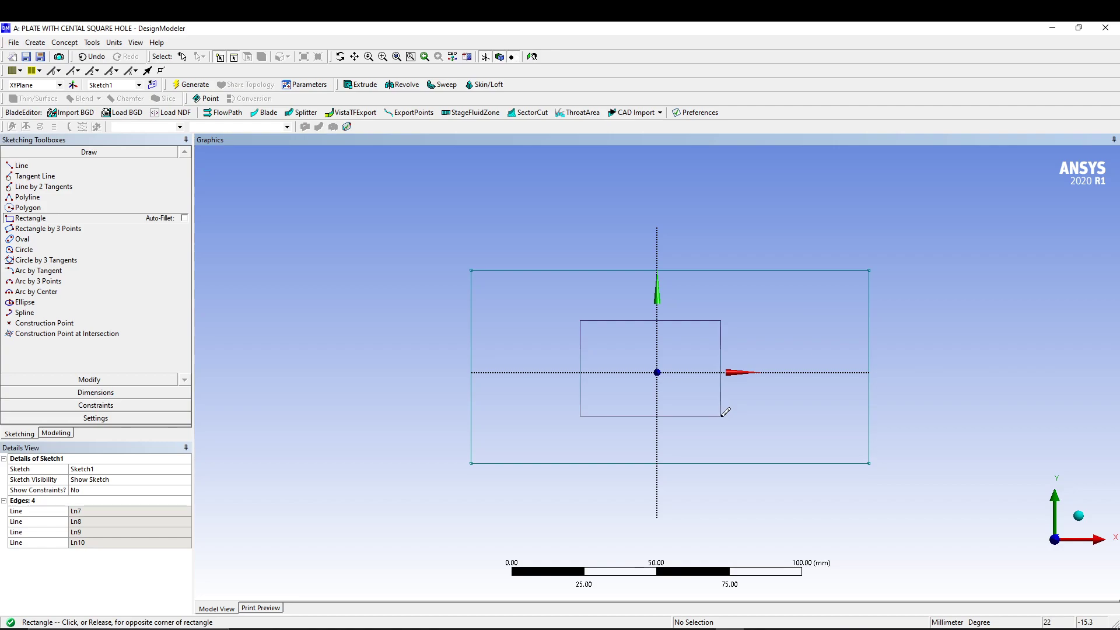
pyautogui.click(721, 417)
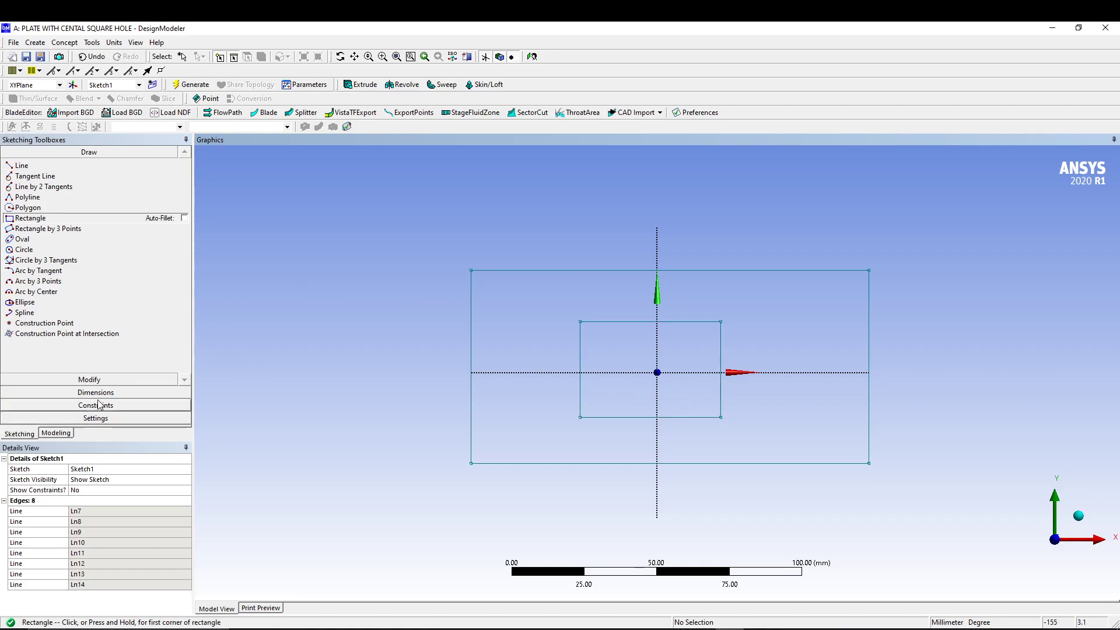
pyautogui.click(99, 381)
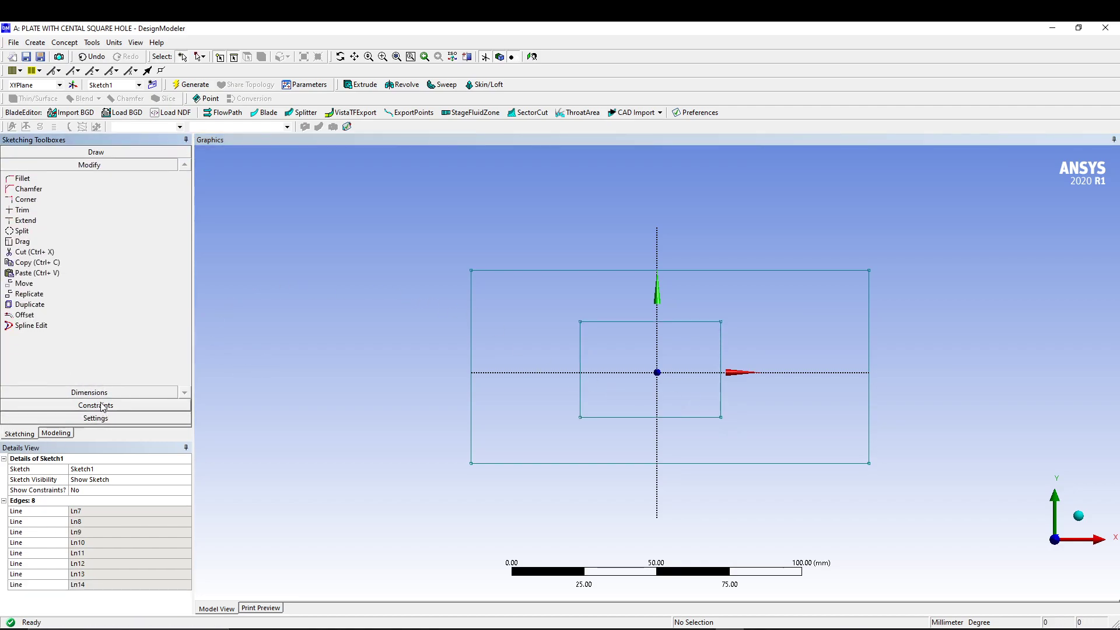
# Make the outer and inner rectangles' left and right edges symmetric about the vertical axis.
pyautogui.click(99, 406)
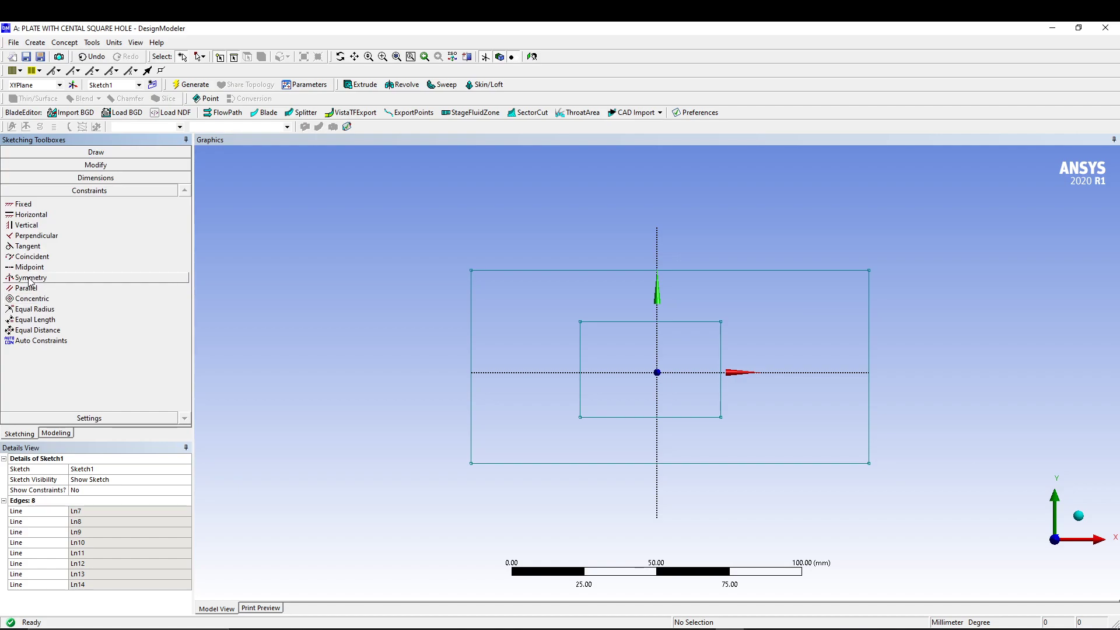
pyautogui.click(29, 279)
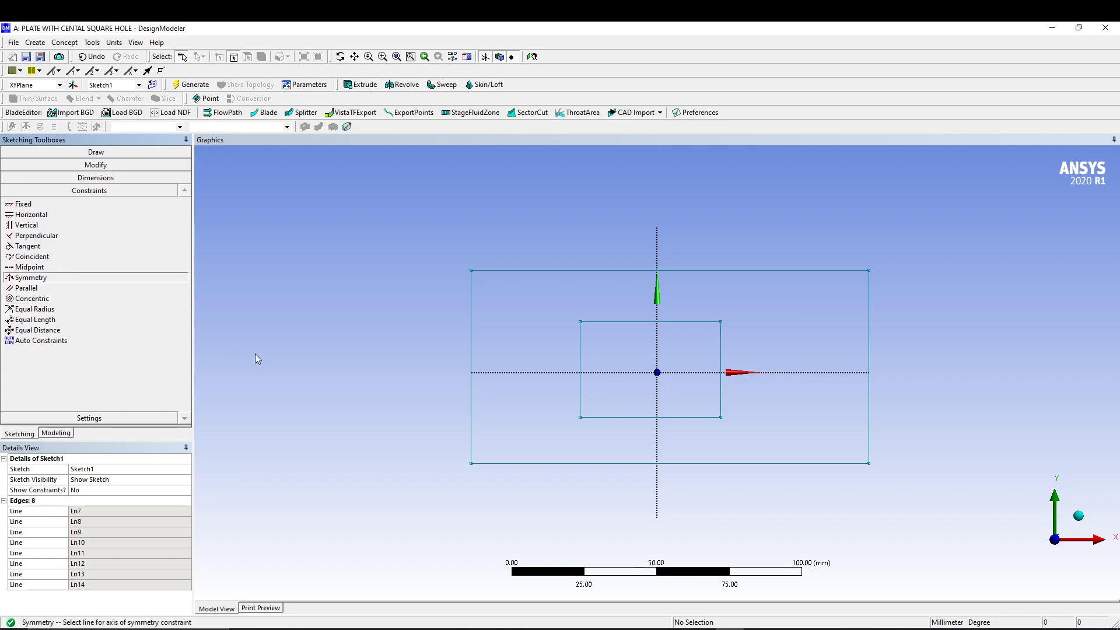
pyautogui.click(657, 239)
pyautogui.click(470, 308)
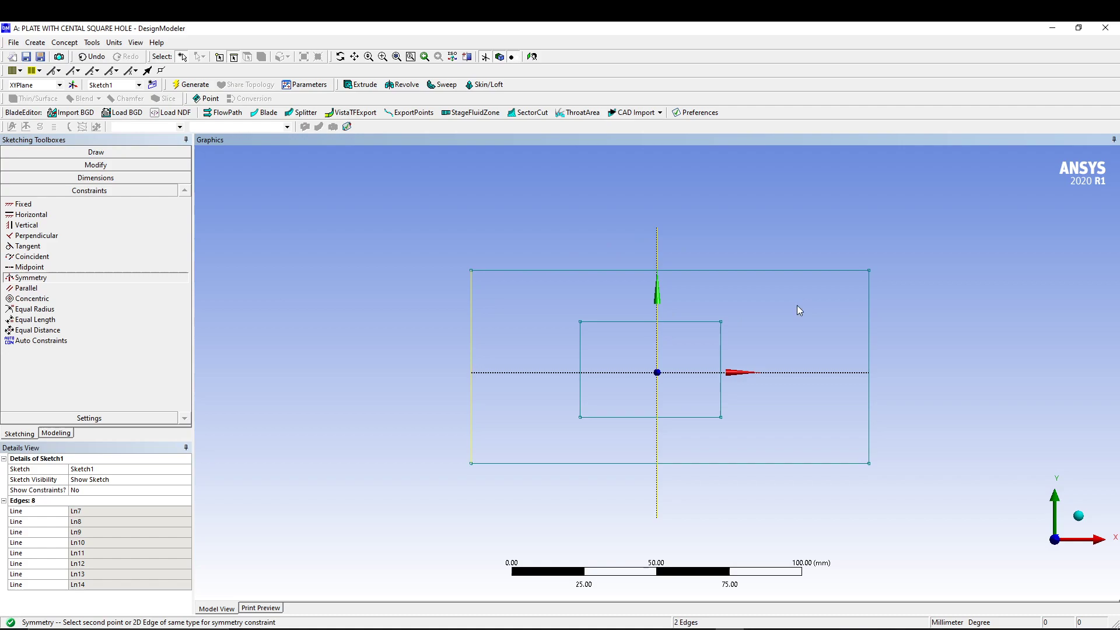
pyautogui.click(869, 288)
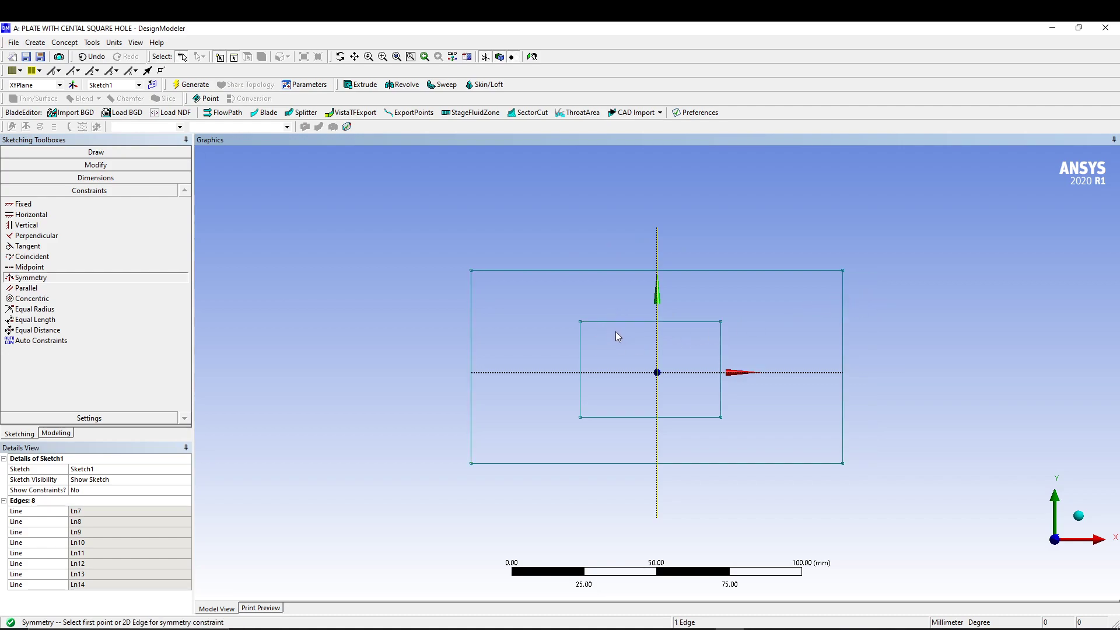
pyautogui.click(581, 350)
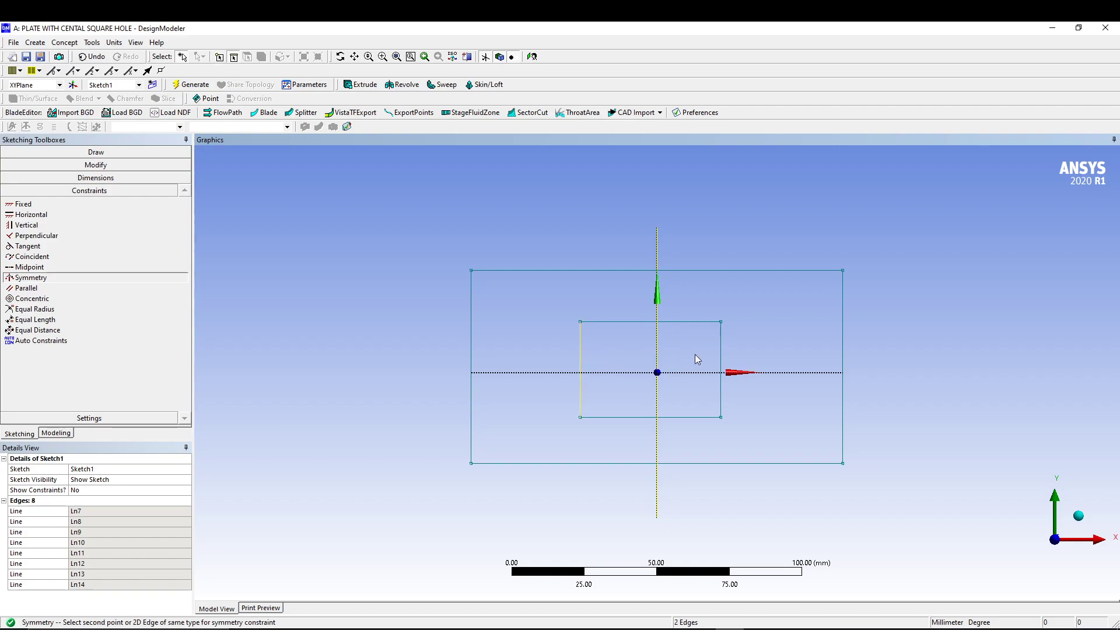
pyautogui.click(724, 342)
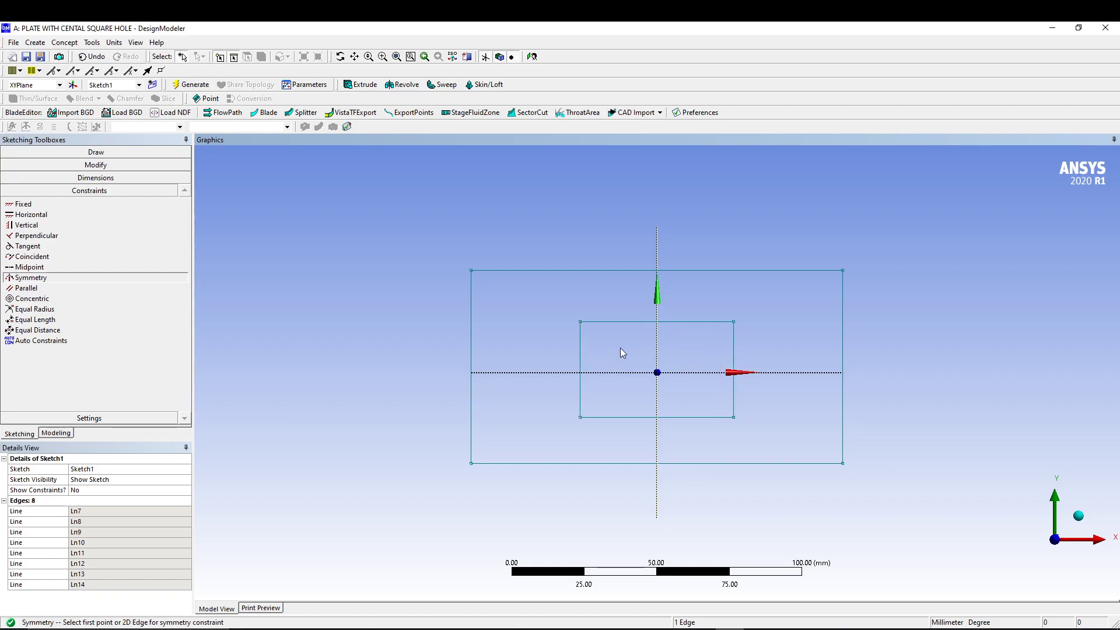
# Make the outer and inner rectangles' top and bottom edges symmetric about the horizontal axis.
pyautogui.rightClick(369, 188)
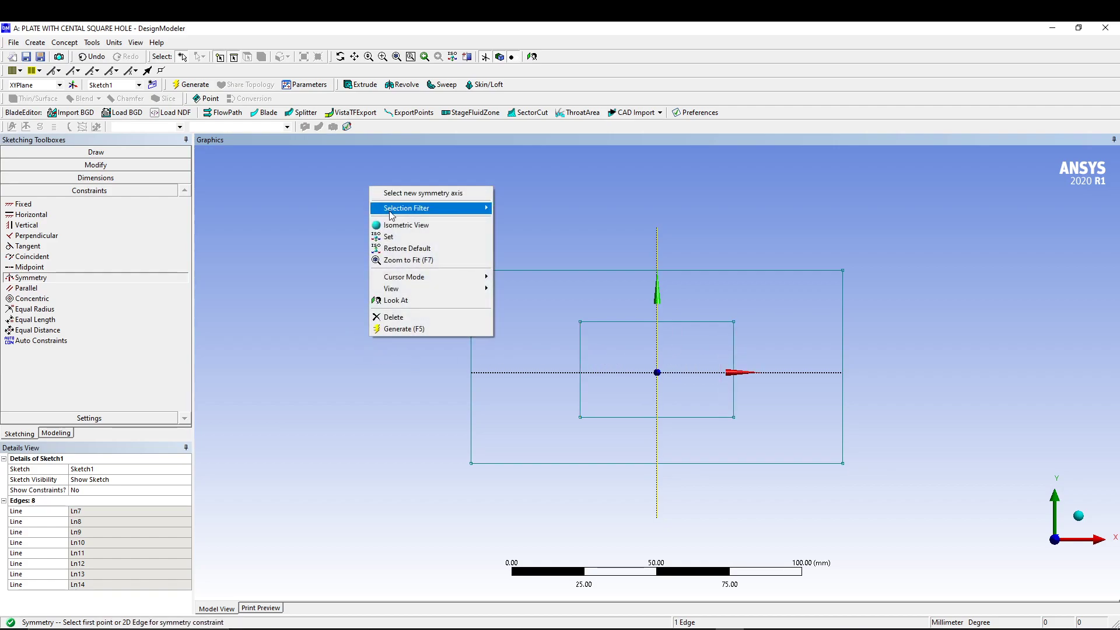
pyautogui.click(408, 194)
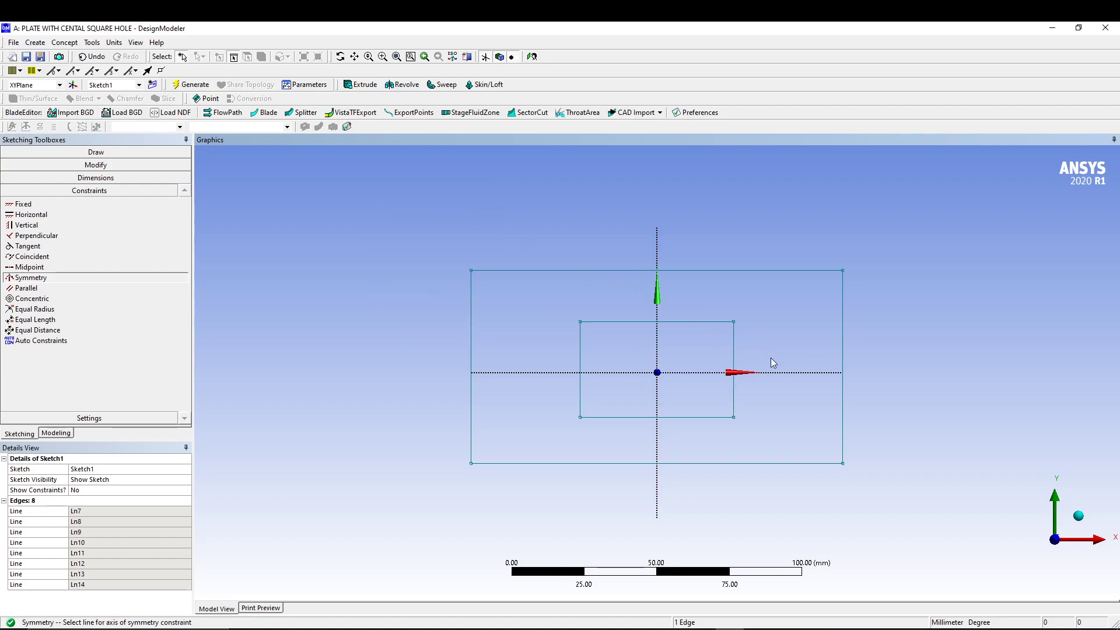
pyautogui.click(803, 372)
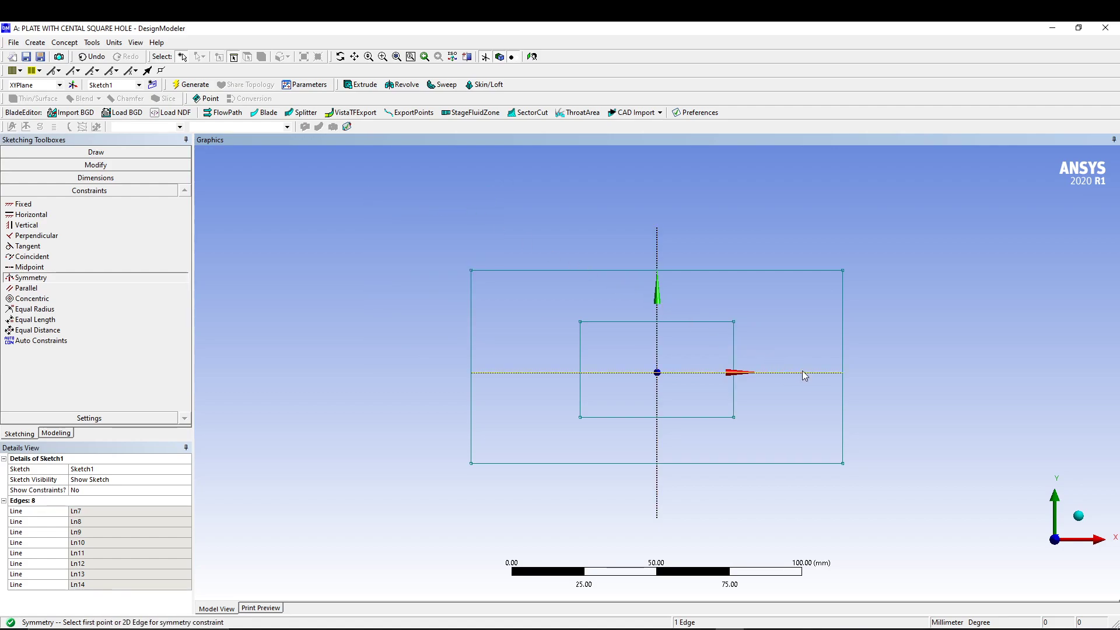
pyautogui.click(748, 272)
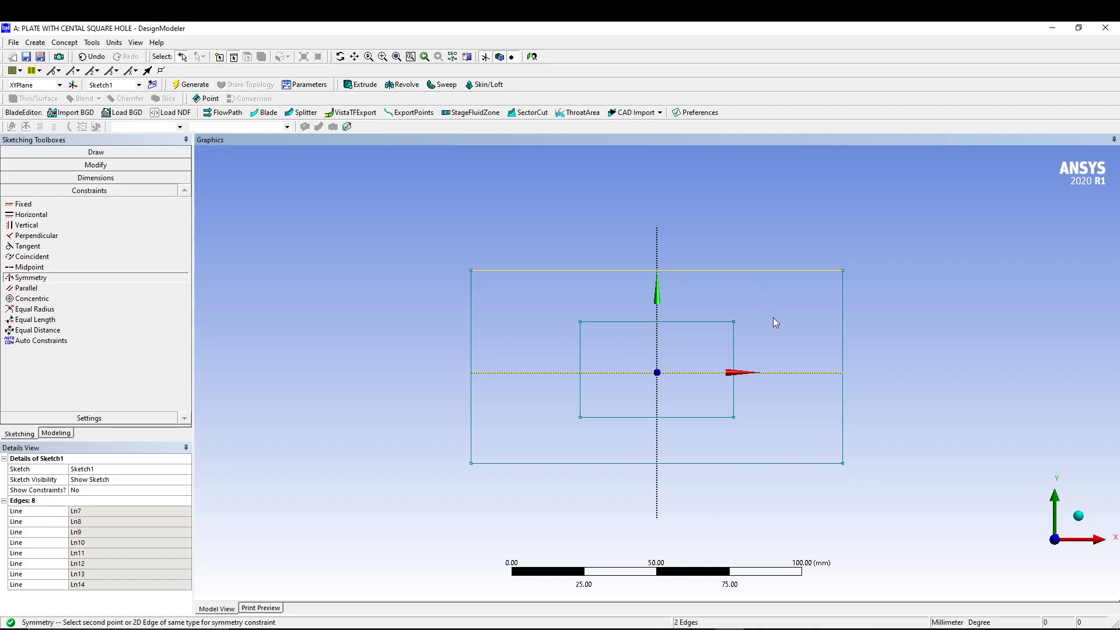
pyautogui.click(812, 463)
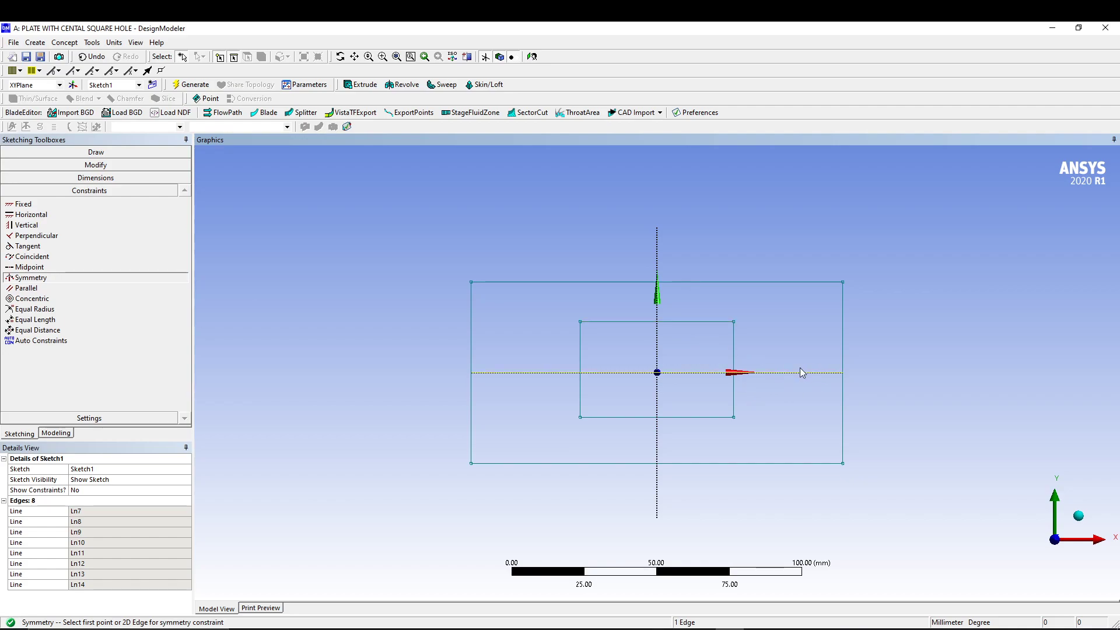
pyautogui.click(698, 322)
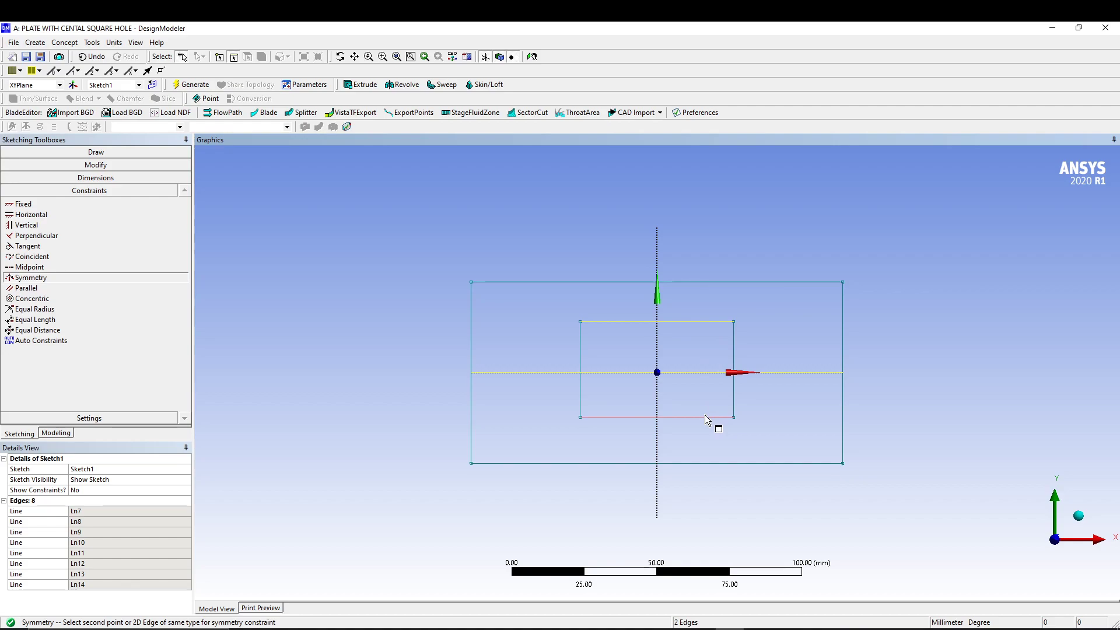
pyautogui.click(705, 417)
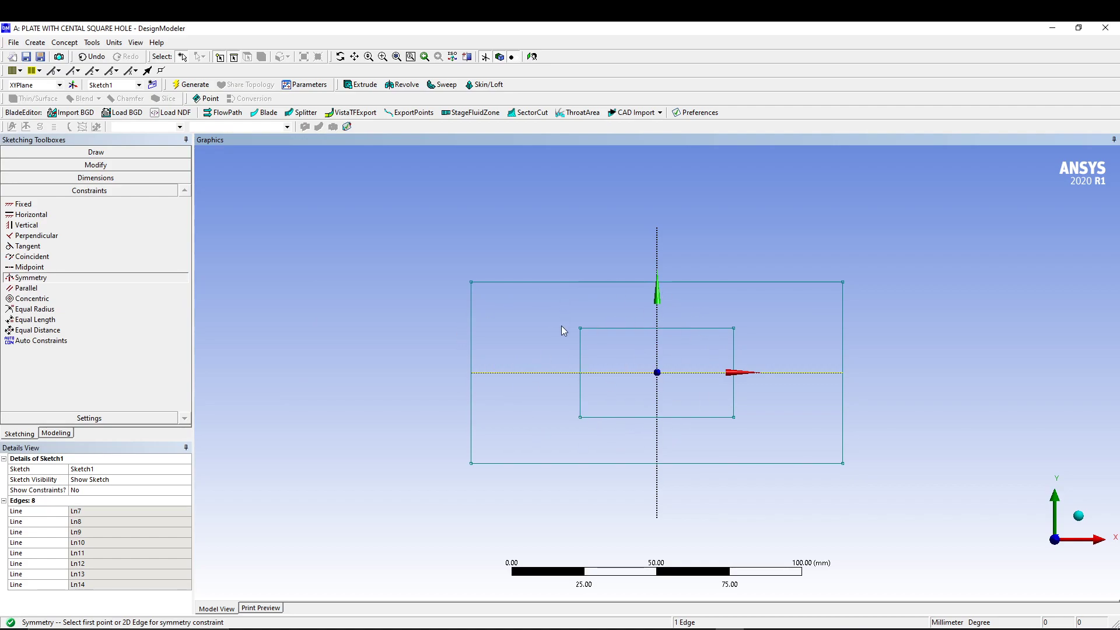
# Add general dimensions for the plate's width and height and the hole's width and height.
pyautogui.click(96, 177)
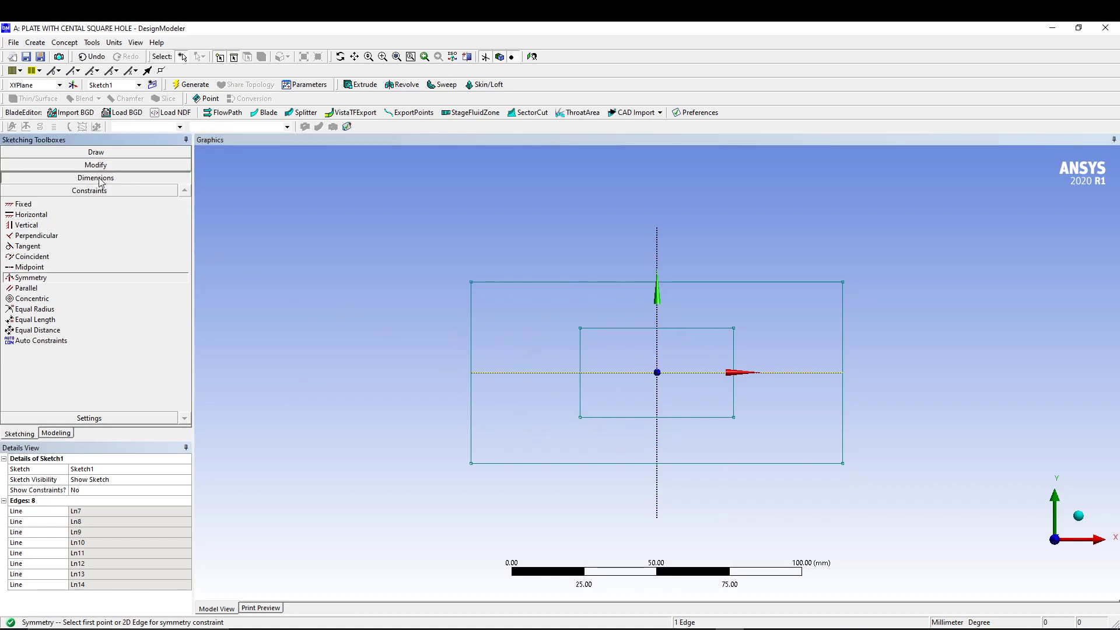
pyautogui.click(619, 284)
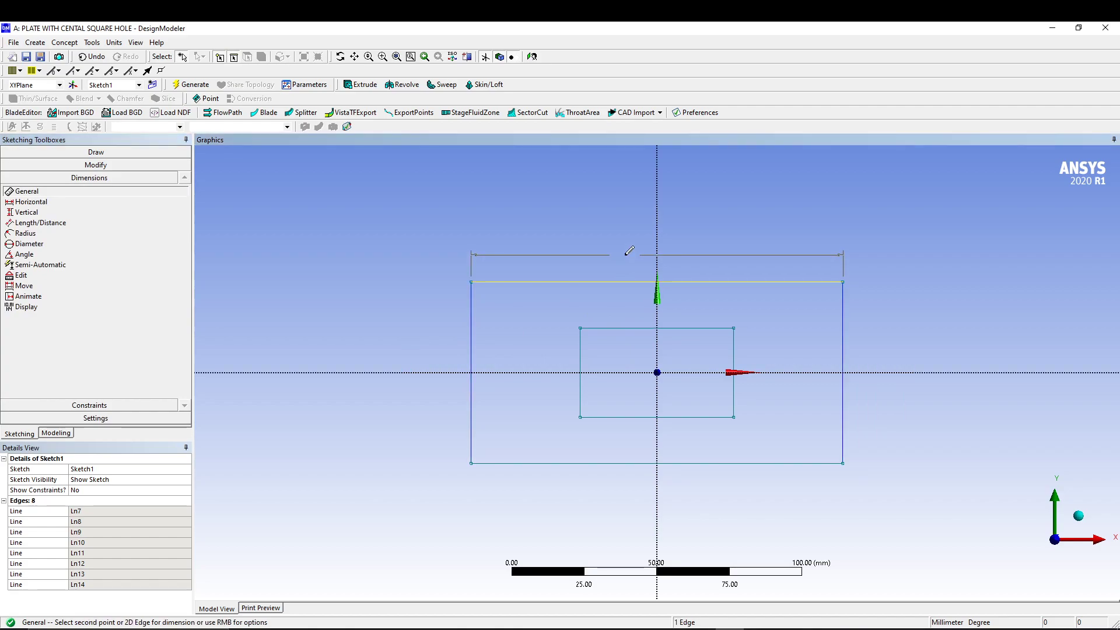
pyautogui.click(624, 251)
pyautogui.click(843, 325)
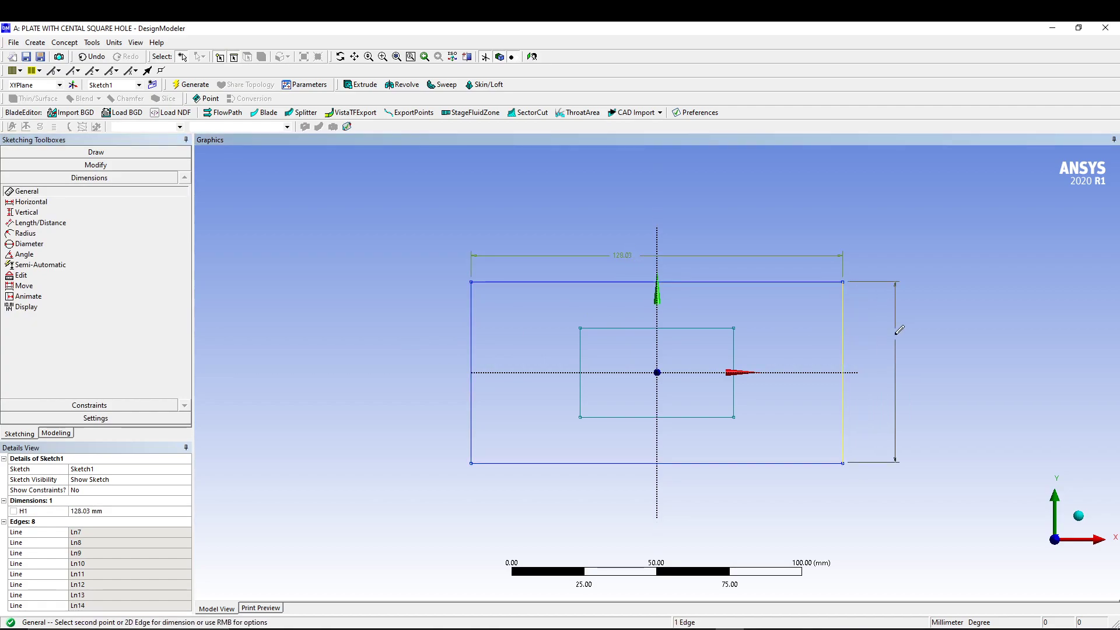
pyautogui.click(893, 344)
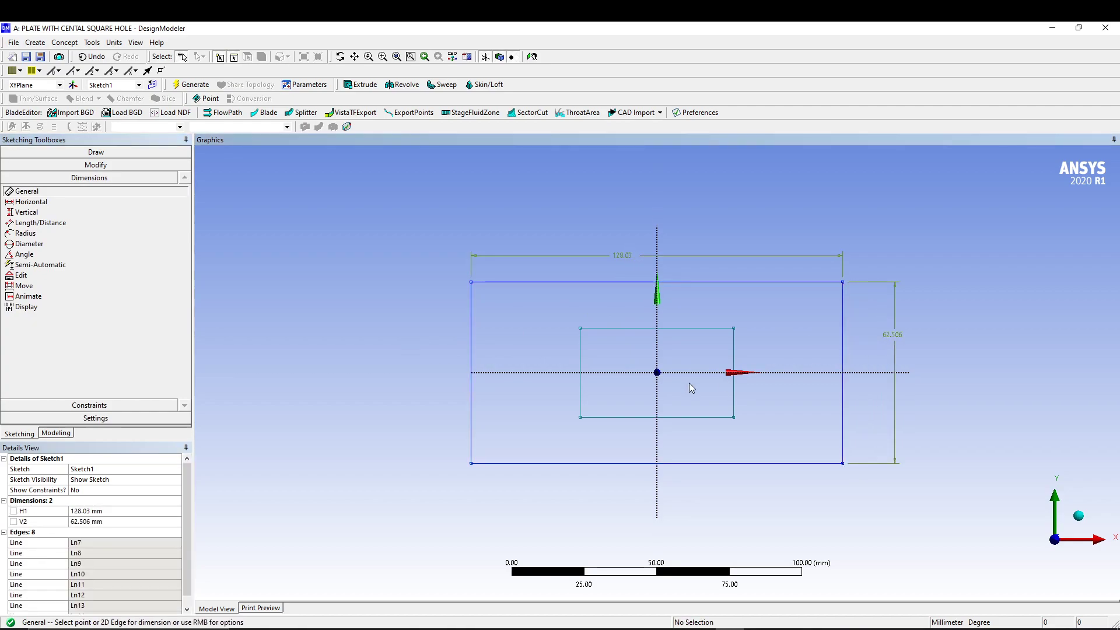
pyautogui.click(683, 417)
pyautogui.click(680, 427)
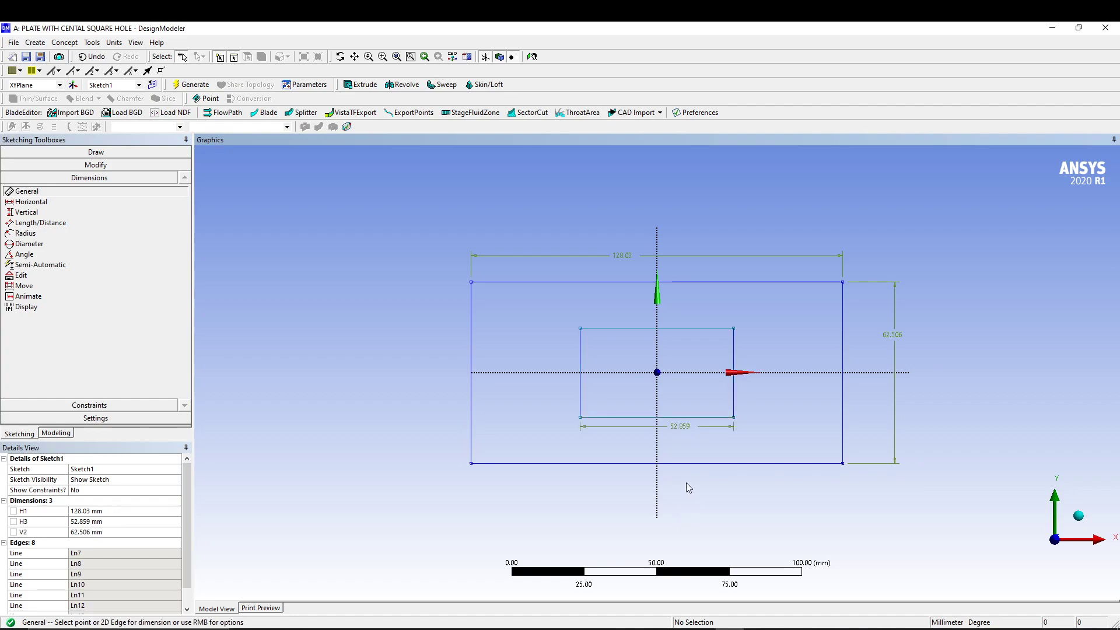
pyautogui.click(734, 363)
pyautogui.click(758, 353)
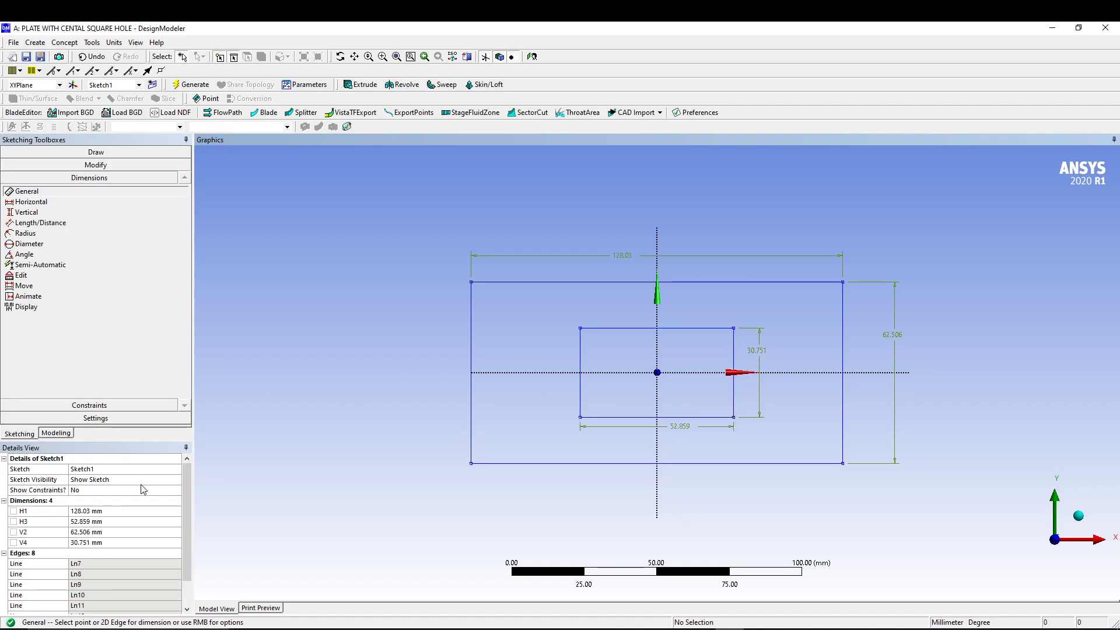
# Set H1 to 1000, H3 to 200, V2 to 400 and V4 to 200 mm, then fit the sketch in view.
pyautogui.click(124, 511)
pyautogui.write('1000')
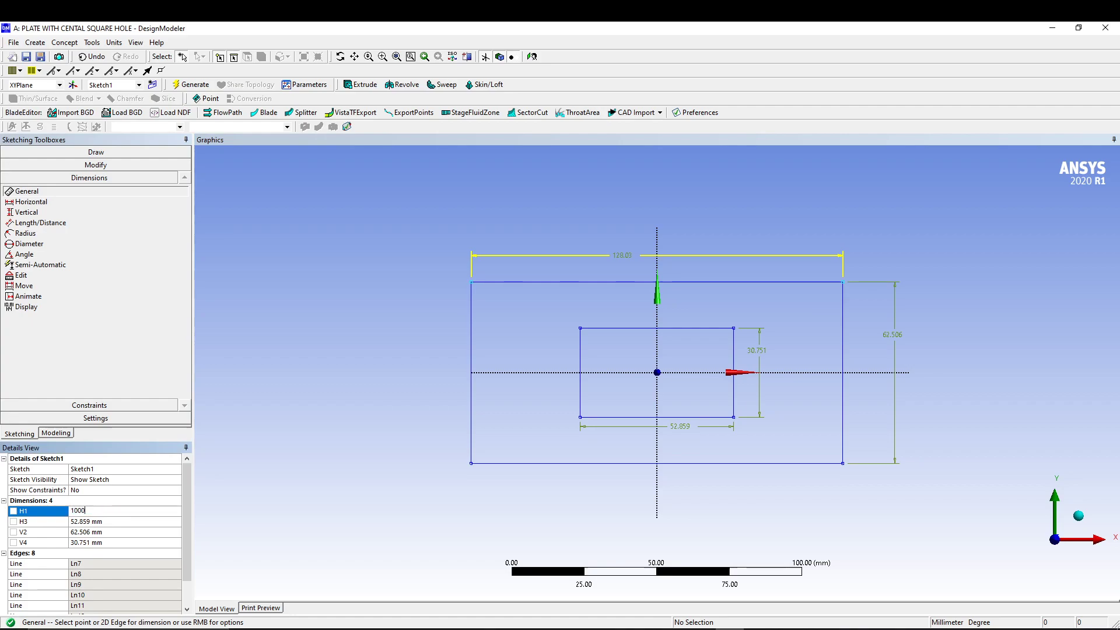
pyautogui.click(132, 520)
pyautogui.write('2')
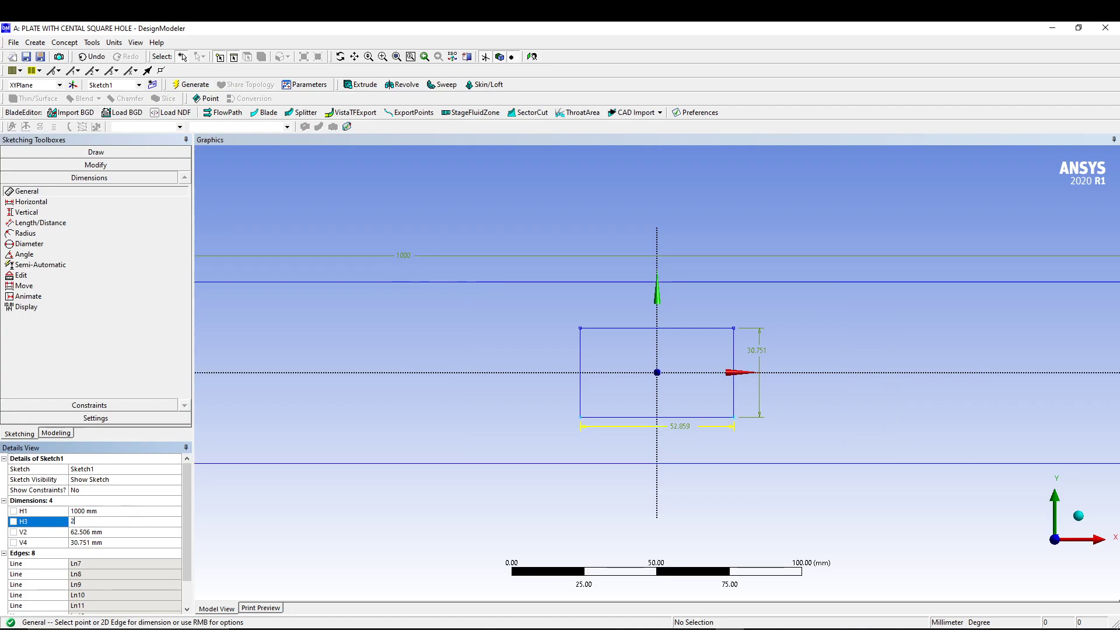
pyautogui.write('00')
pyautogui.click(134, 532)
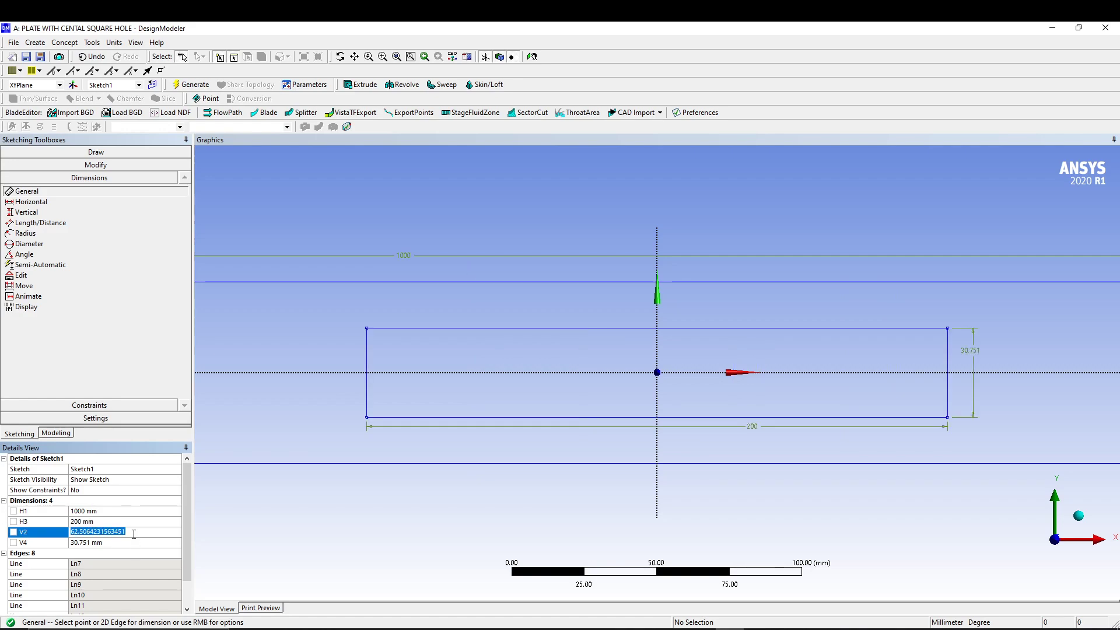
pyautogui.write('400')
pyautogui.click(151, 542)
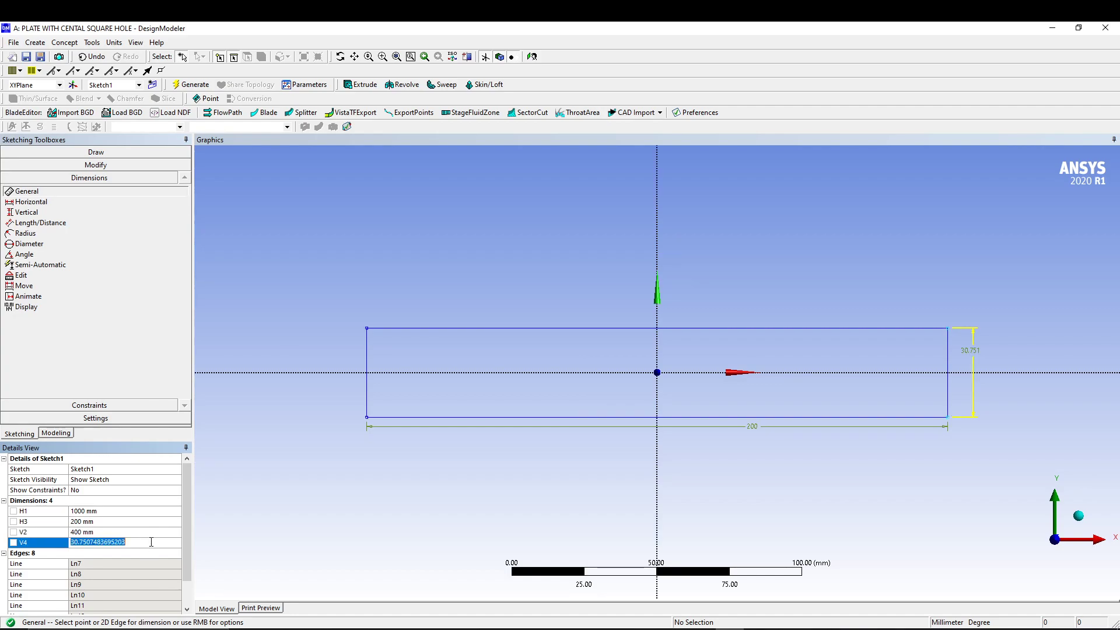
pyautogui.write('200')
pyautogui.press('Return')
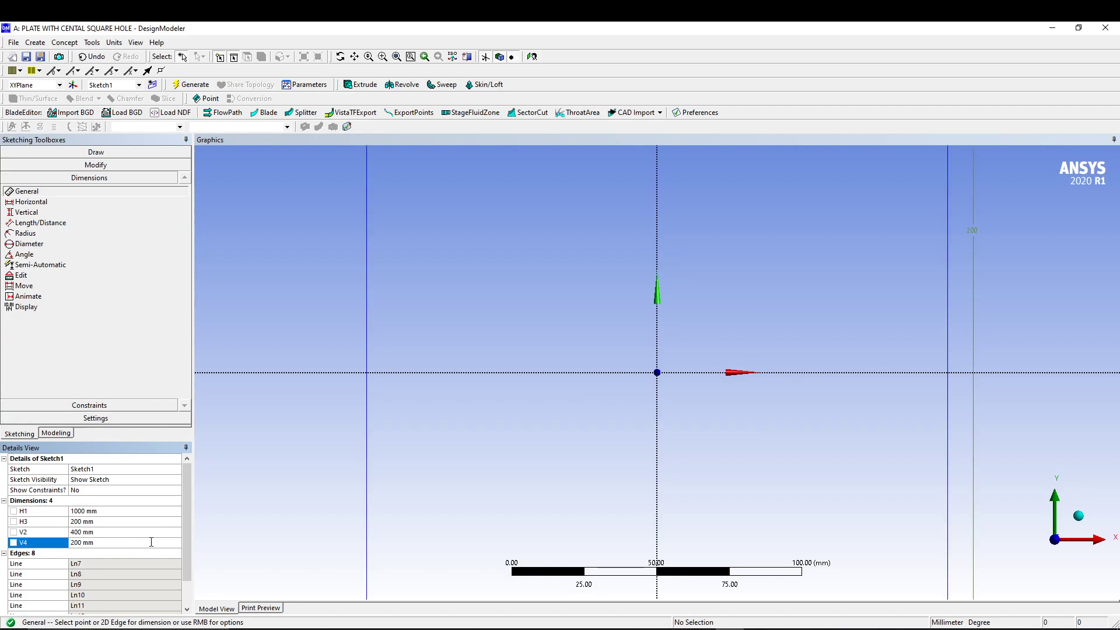
pyautogui.rightClick(494, 290)
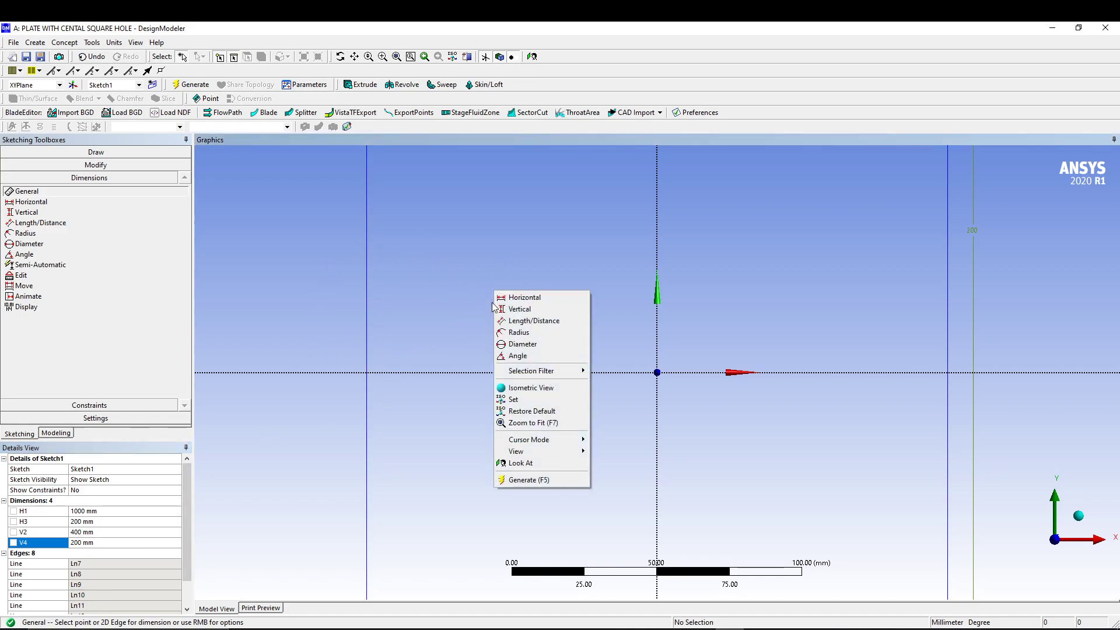
pyautogui.click(534, 424)
pyautogui.scroll(1, 668, 386)
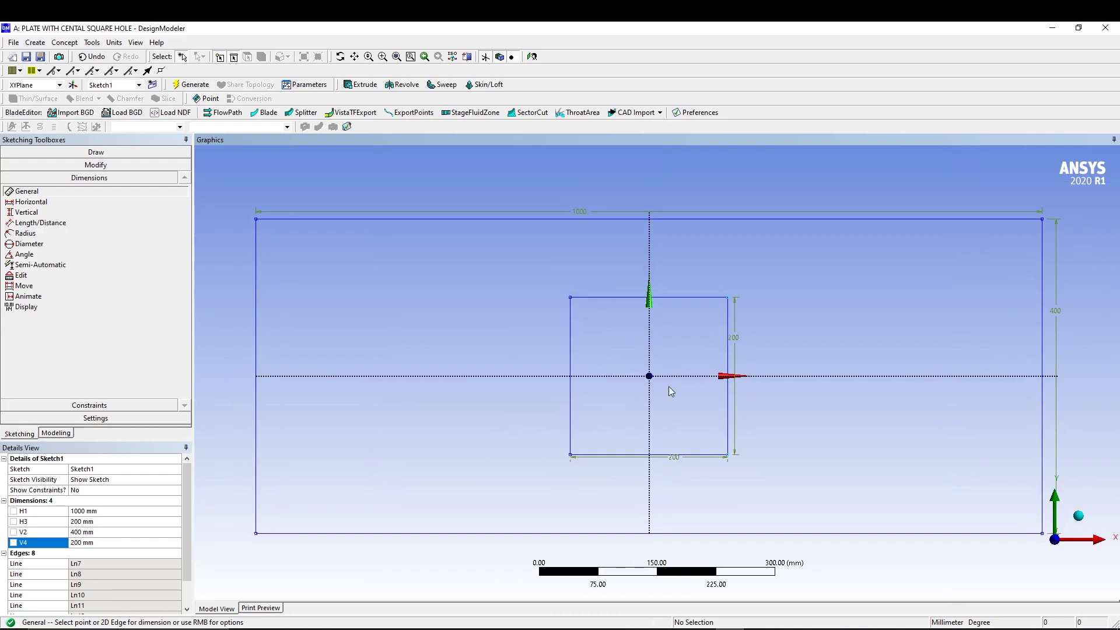
pyautogui.scroll(2, 668, 386)
# Extrude Sketch1 10 mm deep into a solid plate with the square hole through it.
pyautogui.scroll(-2, 669, 386)
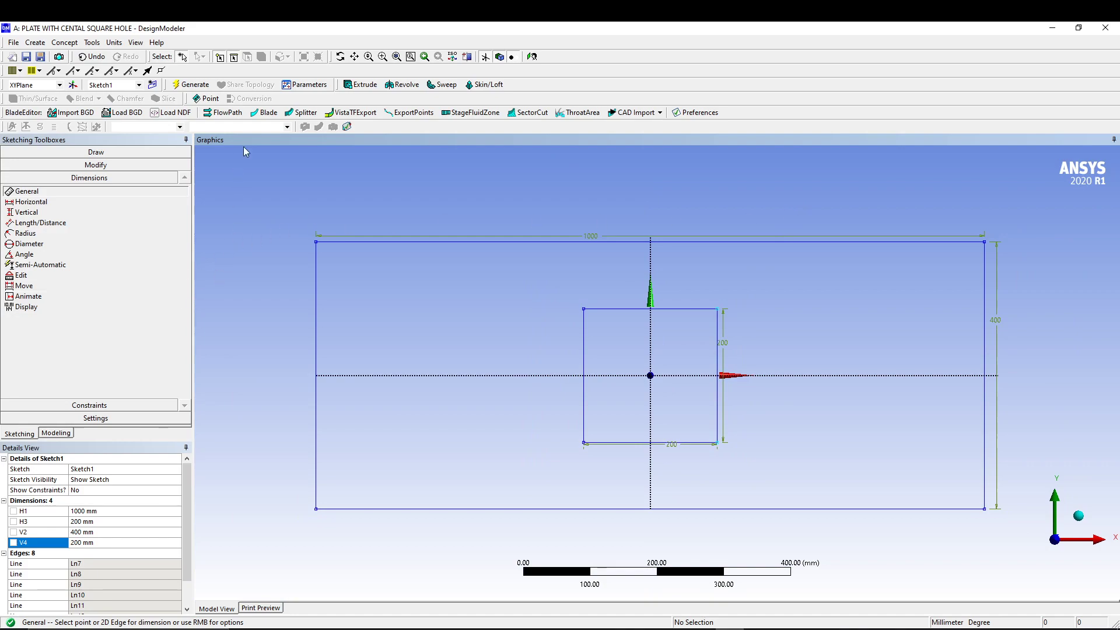
pyautogui.click(360, 85)
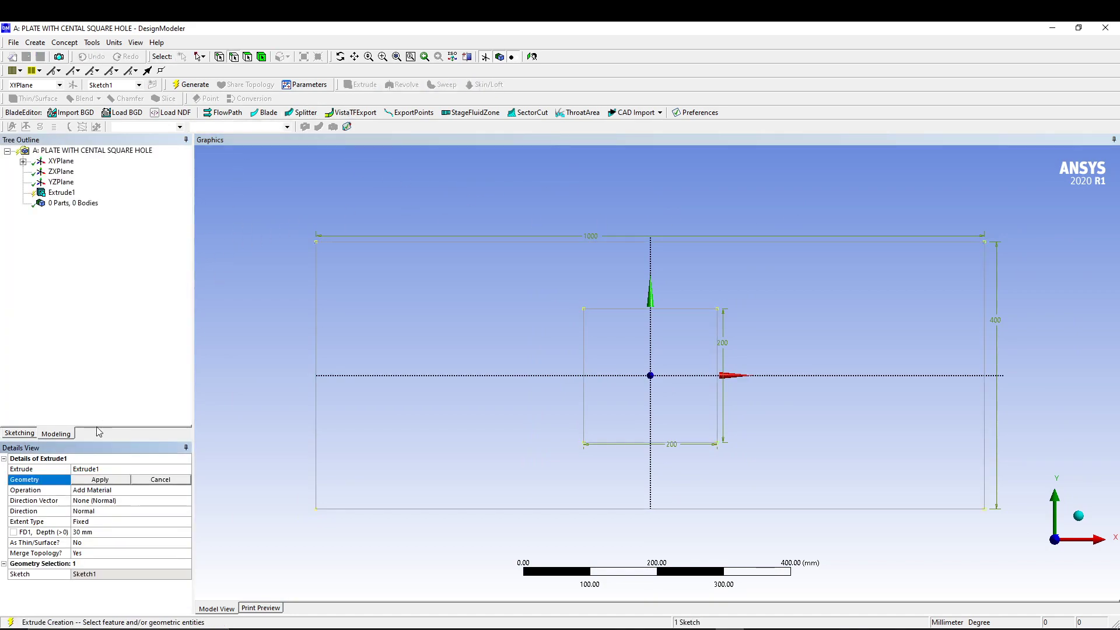
pyautogui.click(92, 533)
pyautogui.write('10')
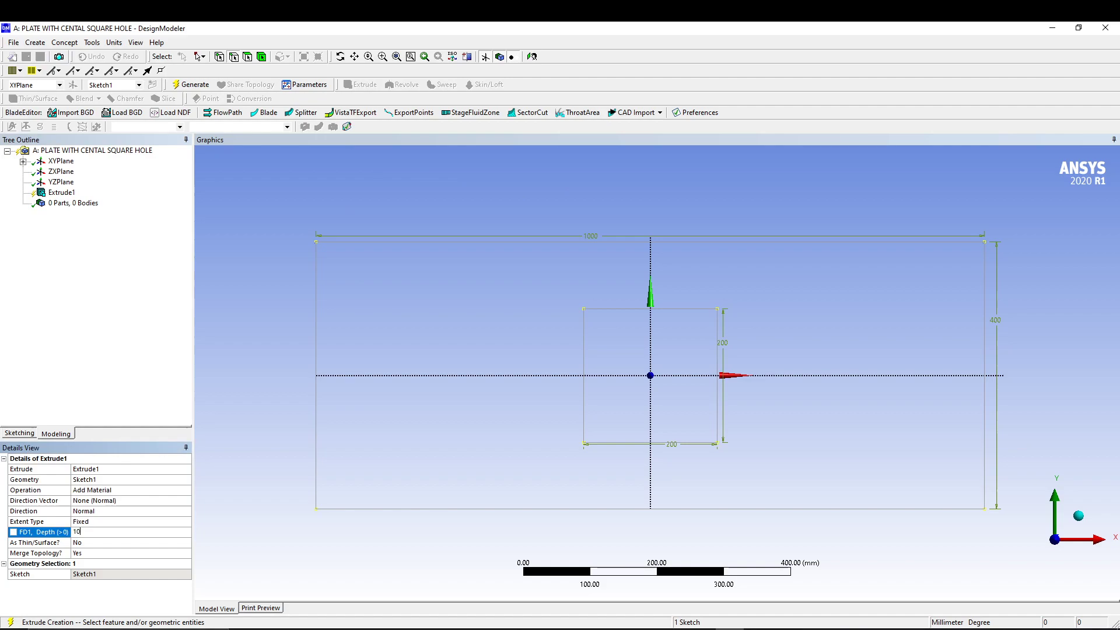
pyautogui.click(195, 86)
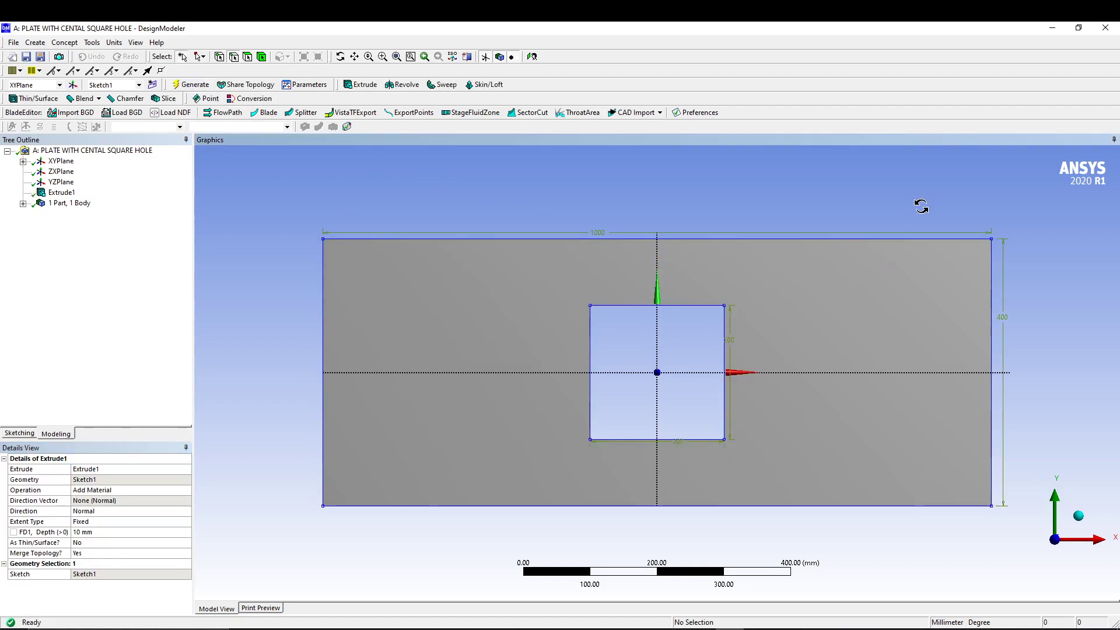
pyautogui.moveTo(921, 212); pyautogui.dragTo(913, 257, button='middle')
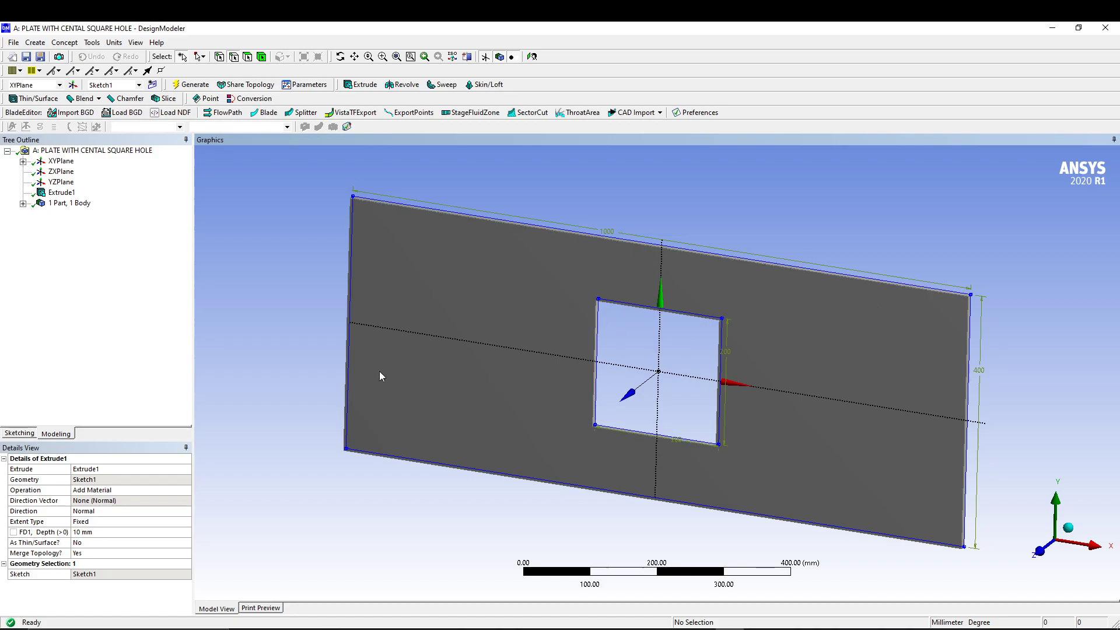
pyautogui.scroll(1, 361, 368)
pyautogui.click(92, 42)
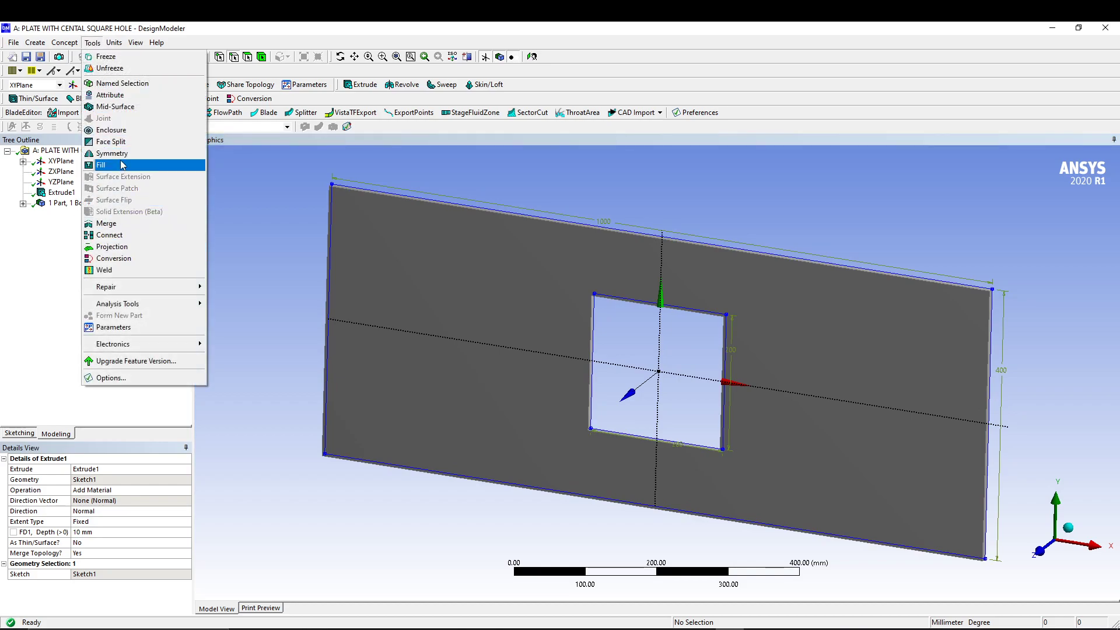
# Cut the plate to its upper half with a symmetry feature about the ZXPlane.
pyautogui.click(111, 153)
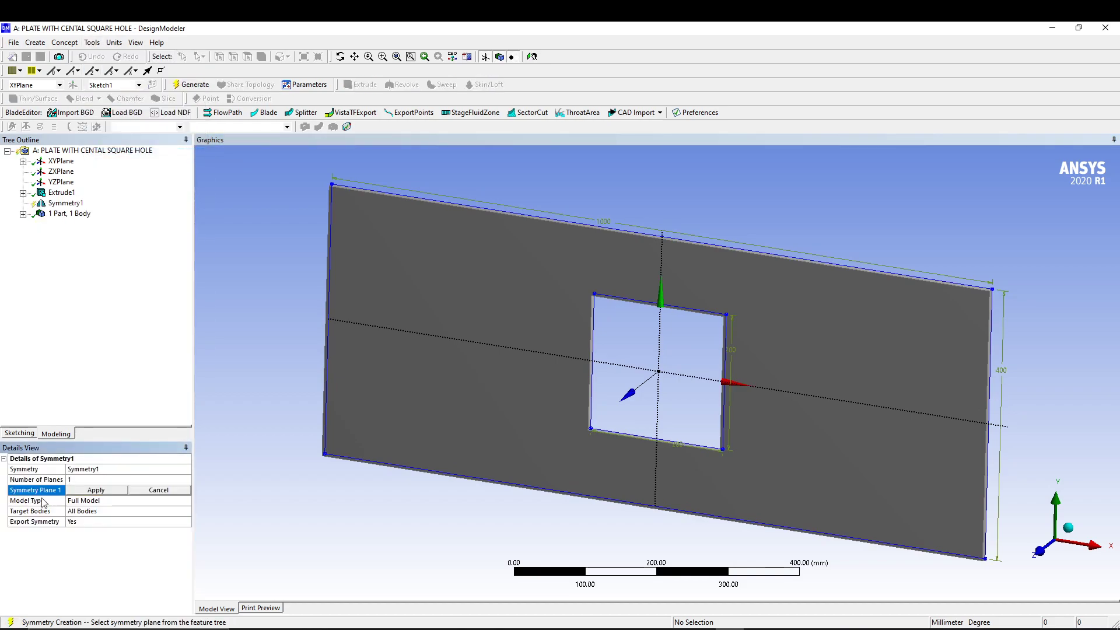
pyautogui.click(60, 171)
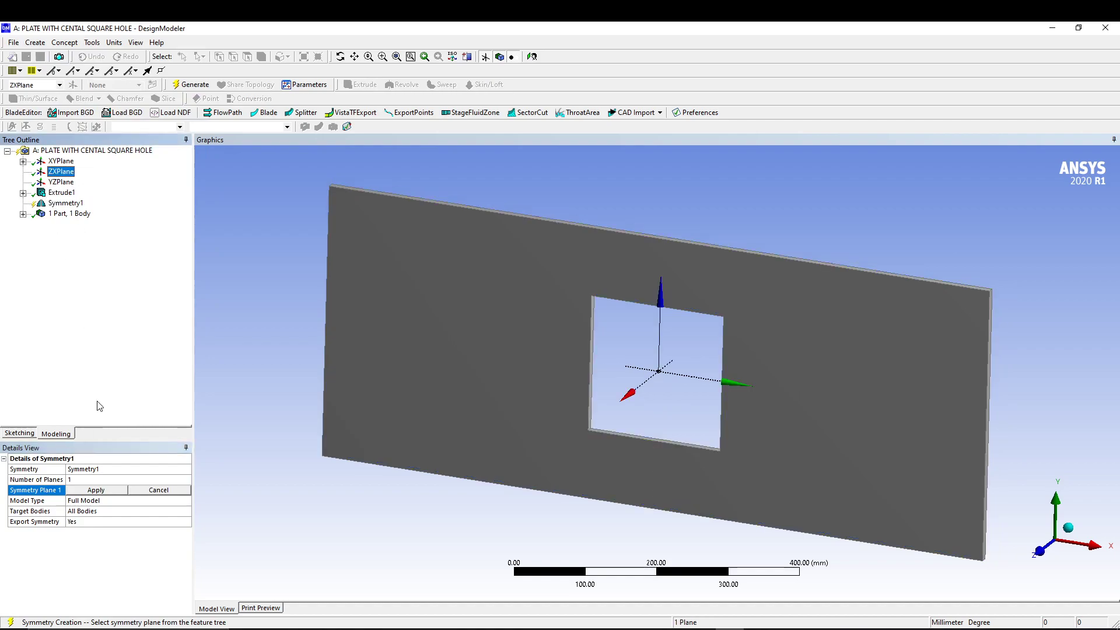
pyautogui.click(95, 491)
pyautogui.click(191, 85)
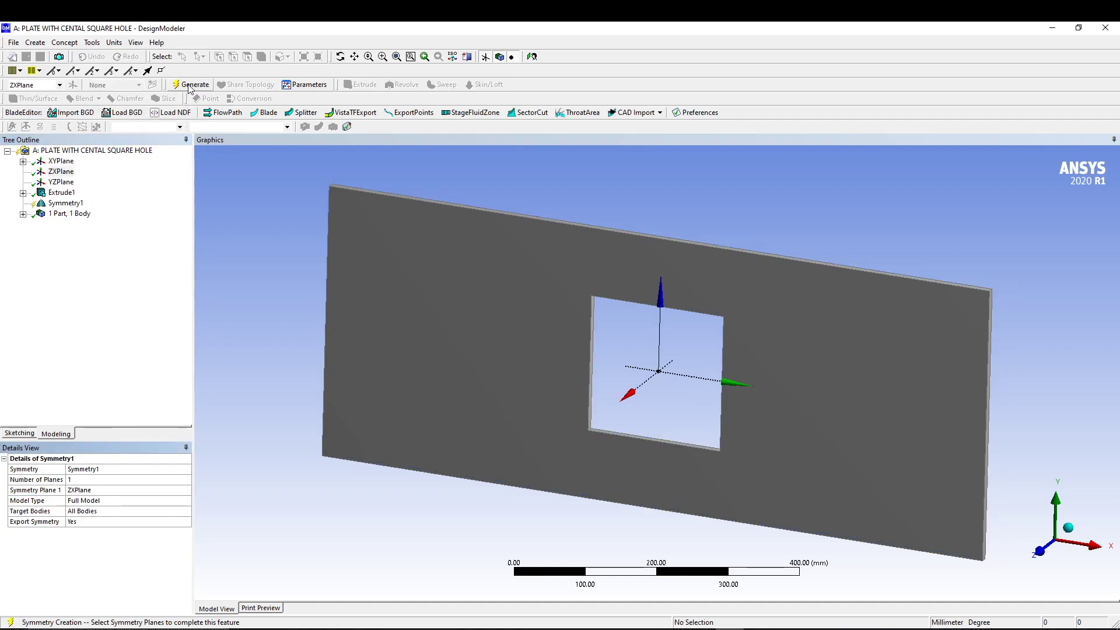
# Add a second symmetry about the YZPlane, trimming the plate to a quarter model.
pyautogui.click(93, 43)
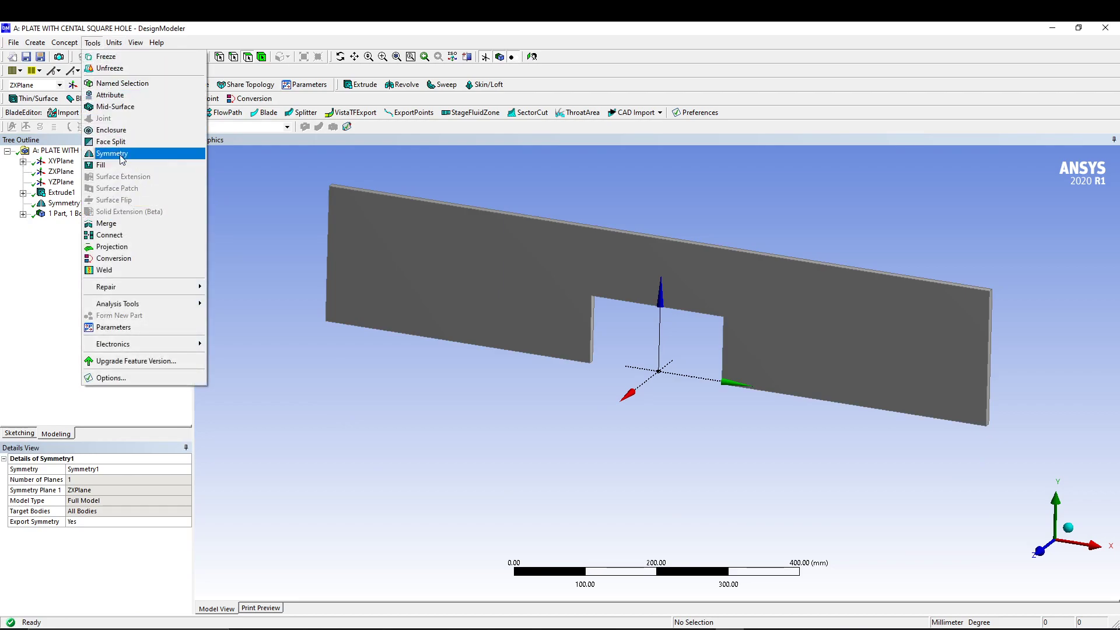
pyautogui.click(109, 154)
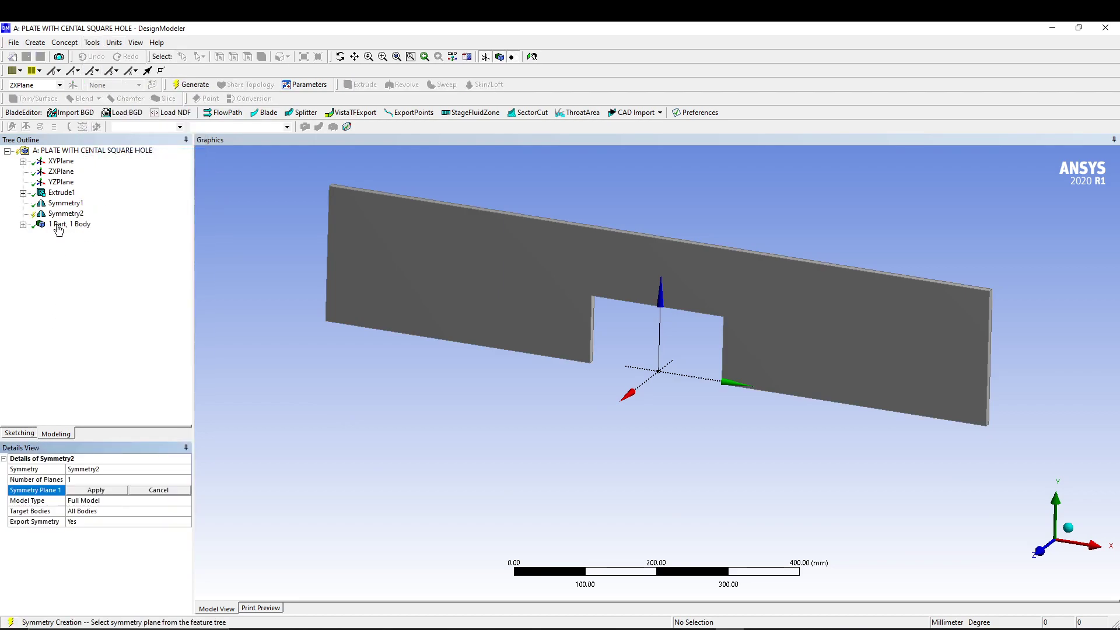
pyautogui.click(65, 184)
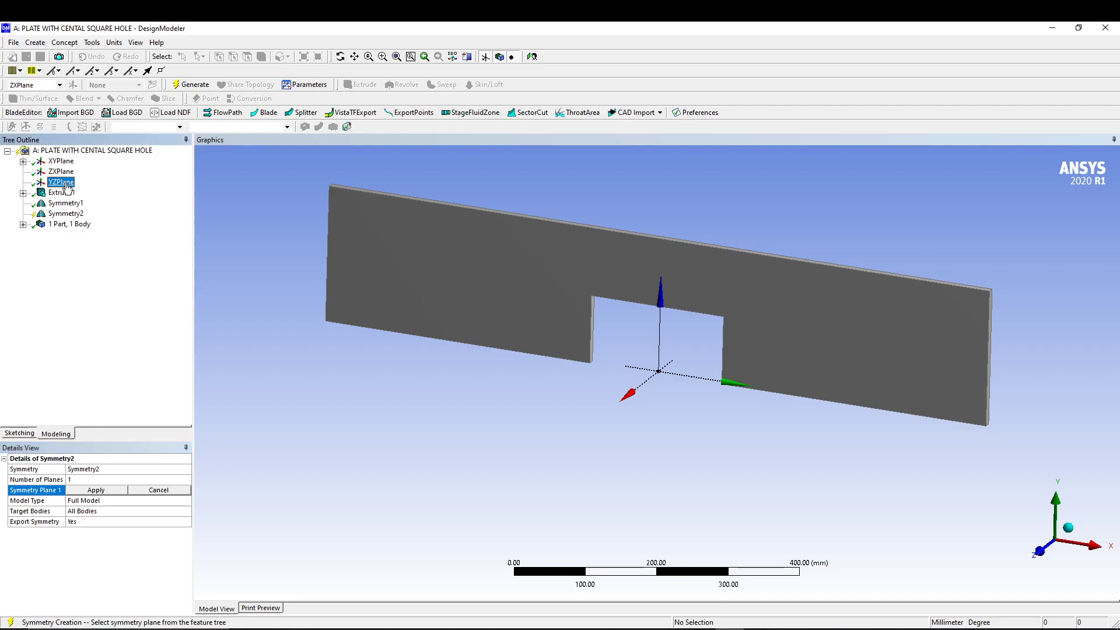
pyautogui.click(93, 490)
pyautogui.click(190, 86)
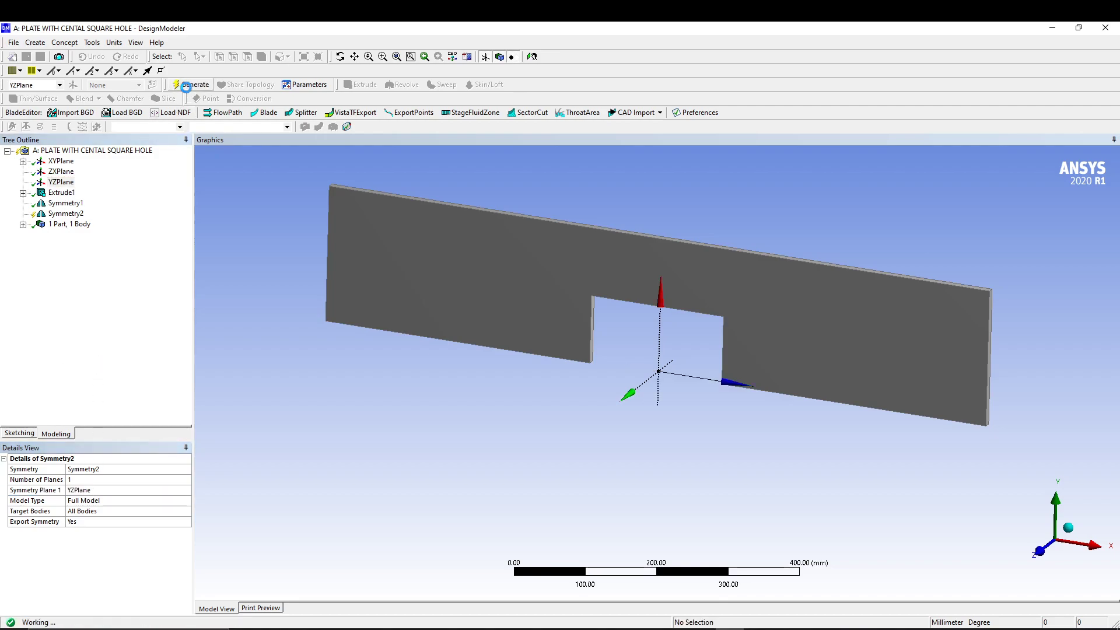
pyautogui.moveTo(535, 308); pyautogui.dragTo(572, 317, button='middle')
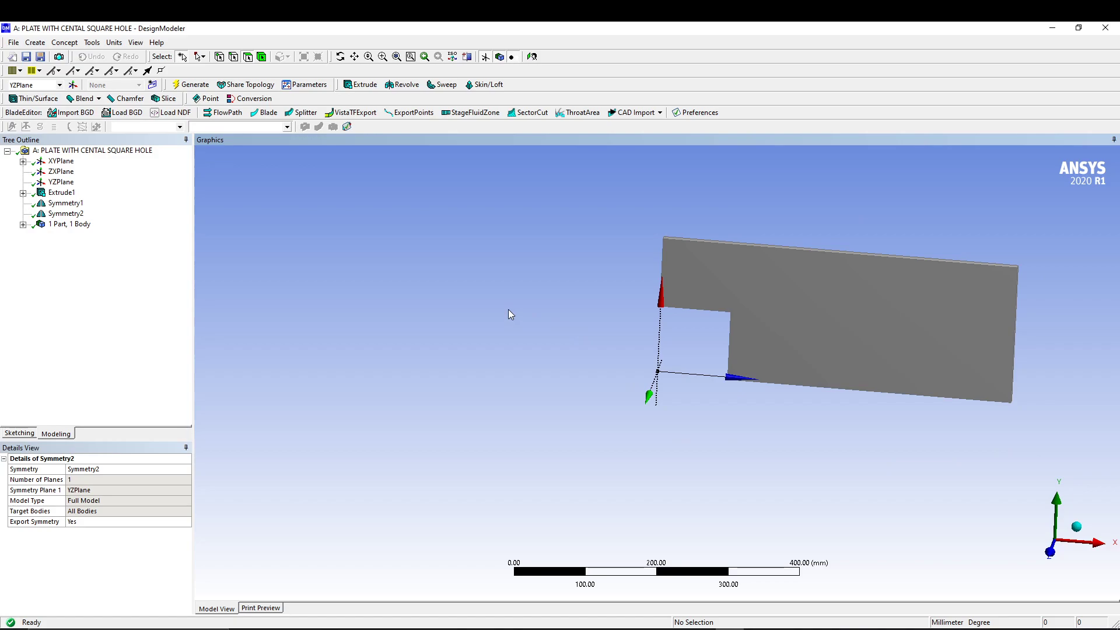
# Close DesignModeler and open the analysis Model cell in Mechanical.
pyautogui.click(5, 28)
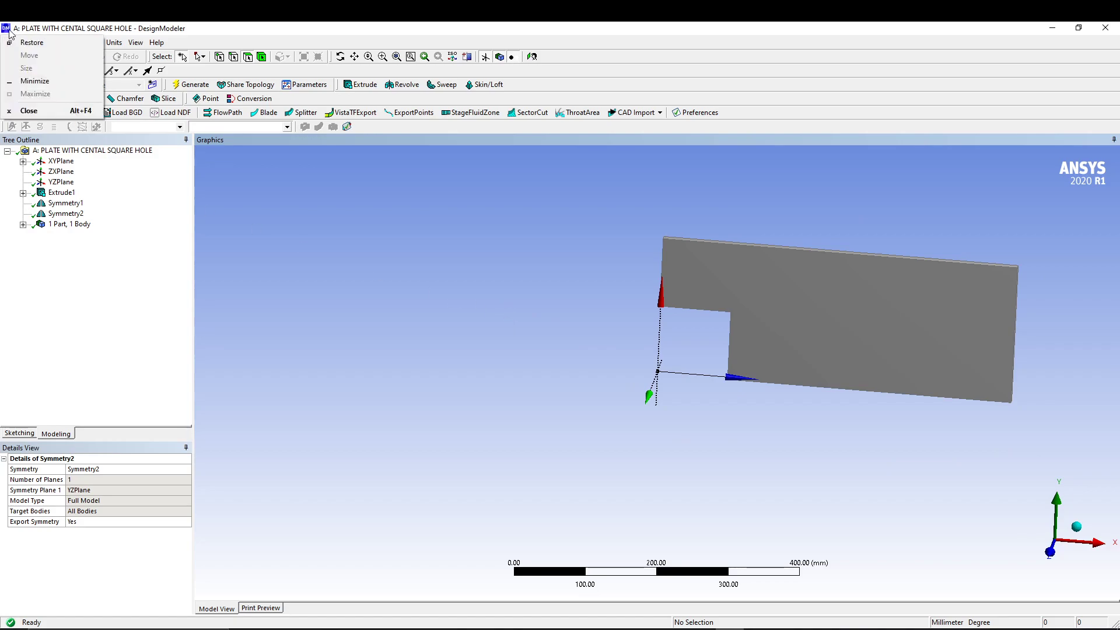
pyautogui.press('Escape')
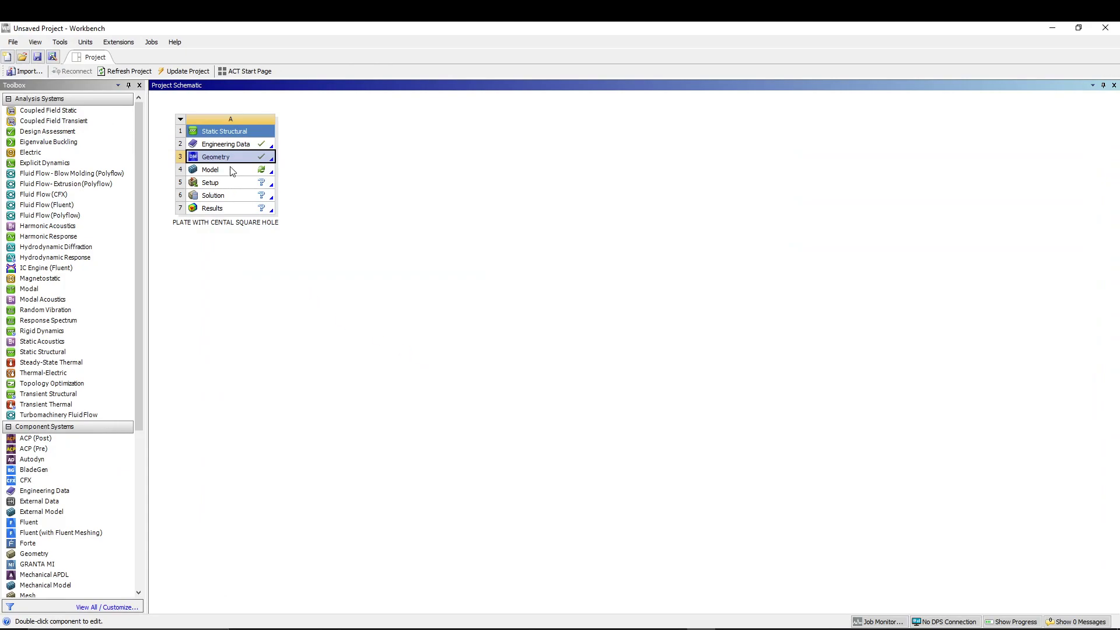
pyautogui.click(232, 170)
pyautogui.doubleClick(232, 170)
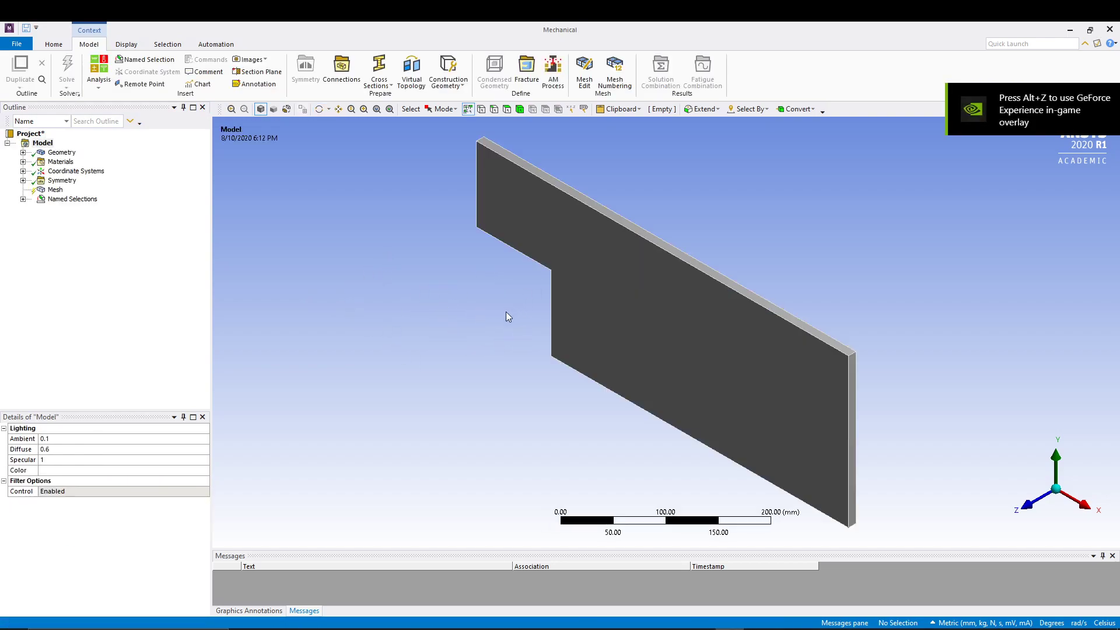
# Confirm the unit system remains Metric (mm).
pyautogui.moveTo(470, 341); pyautogui.dragTo(550, 295, button='middle')
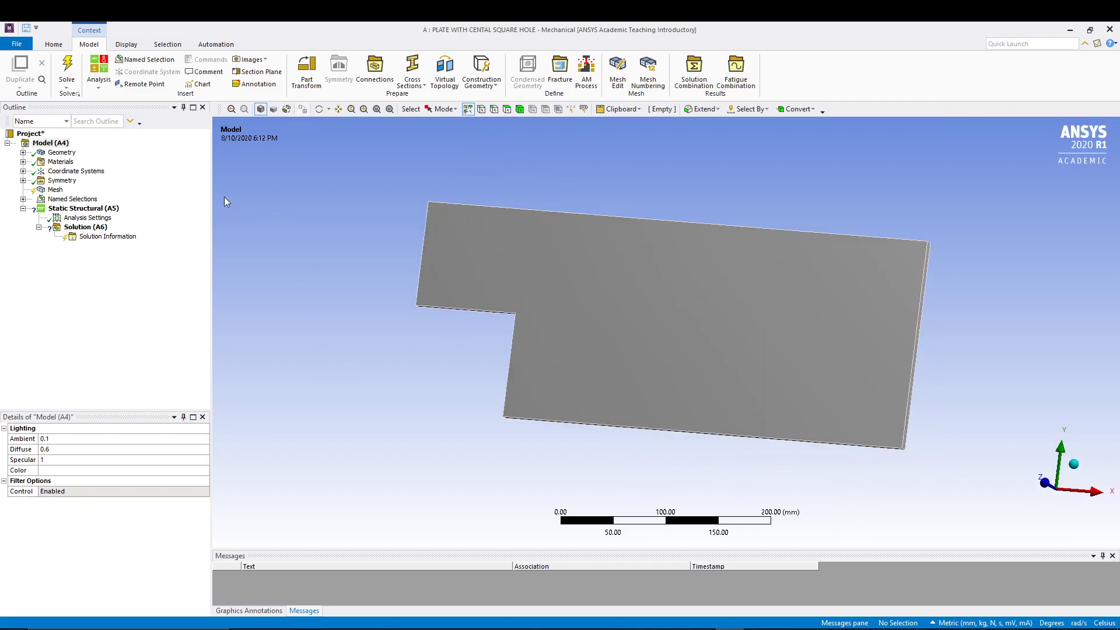
pyautogui.click(54, 43)
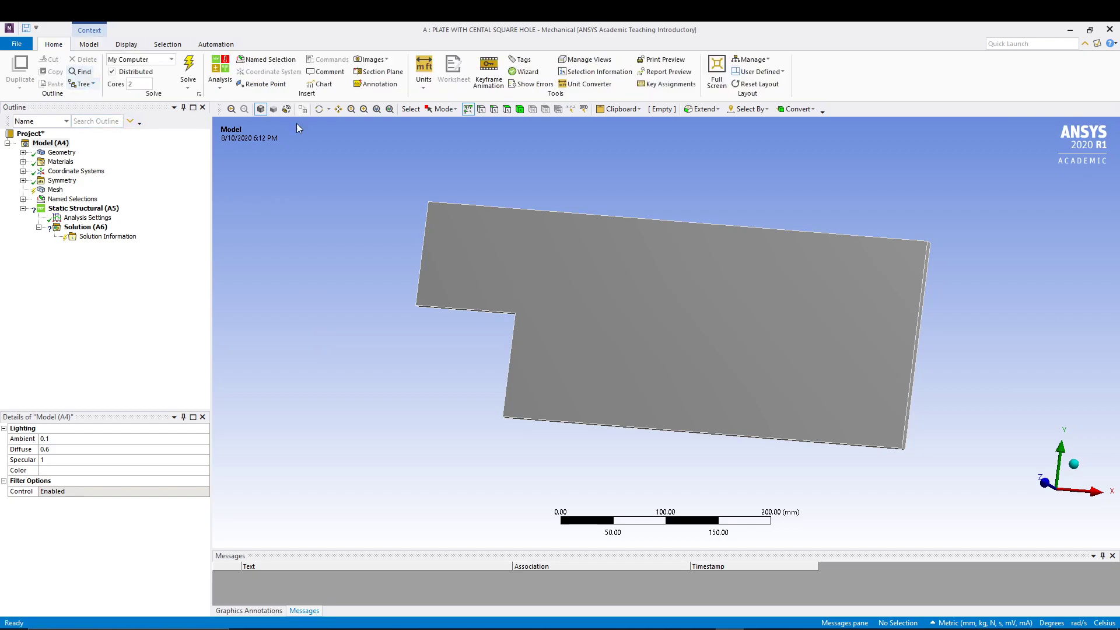
pyautogui.click(423, 86)
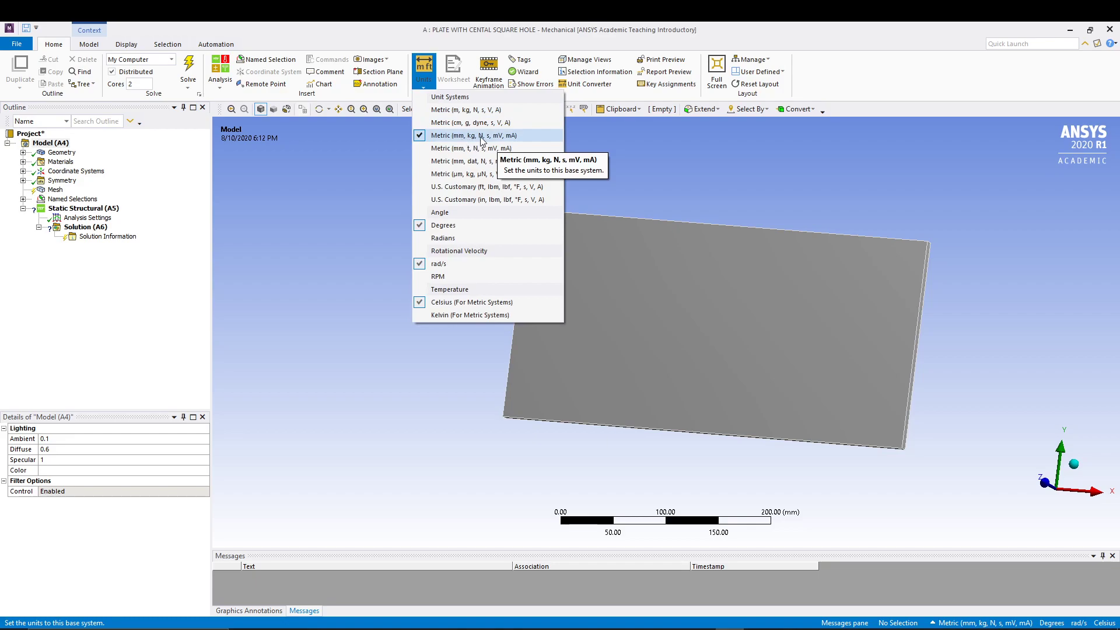
pyautogui.click(423, 81)
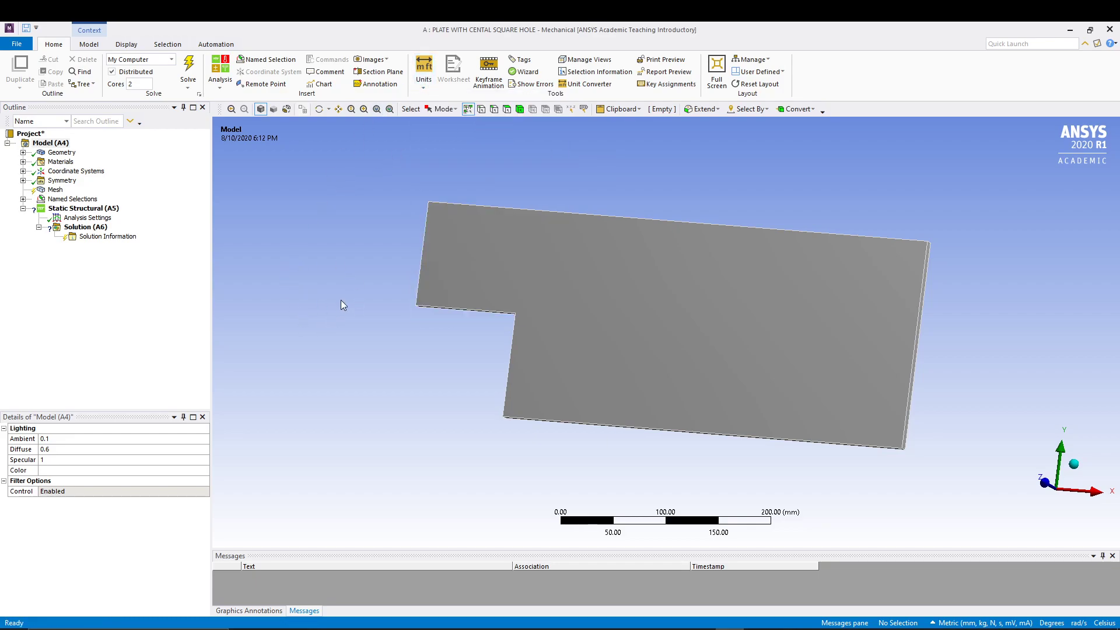
# Generate the mesh and check its statistics: 1090 nodes and 136 elements.
pyautogui.click(55, 191)
pyautogui.rightClick(55, 194)
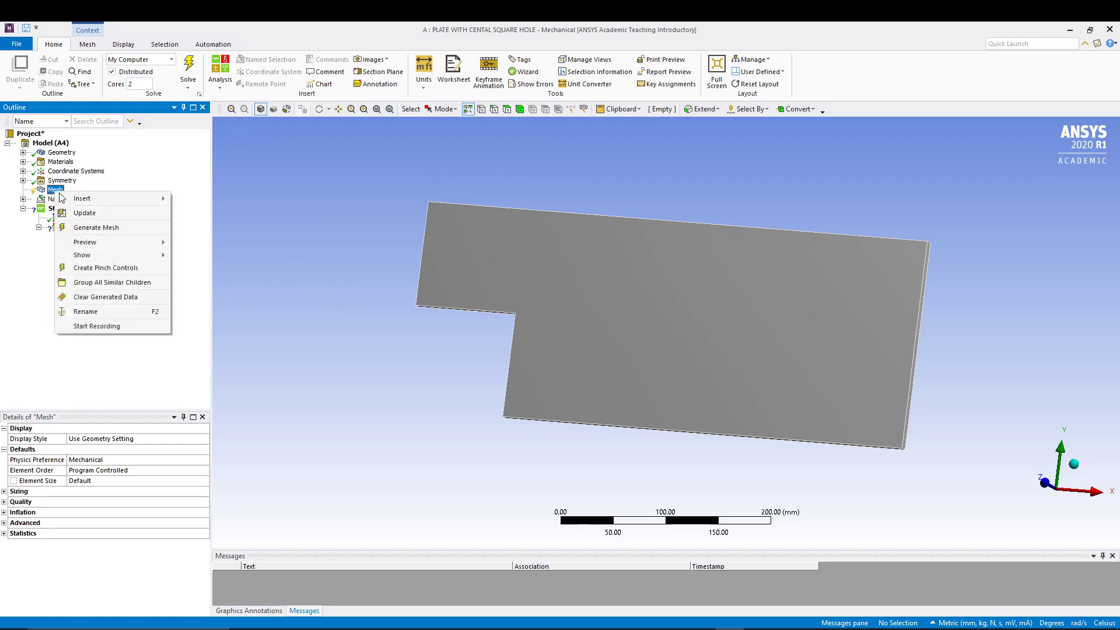
pyautogui.click(105, 227)
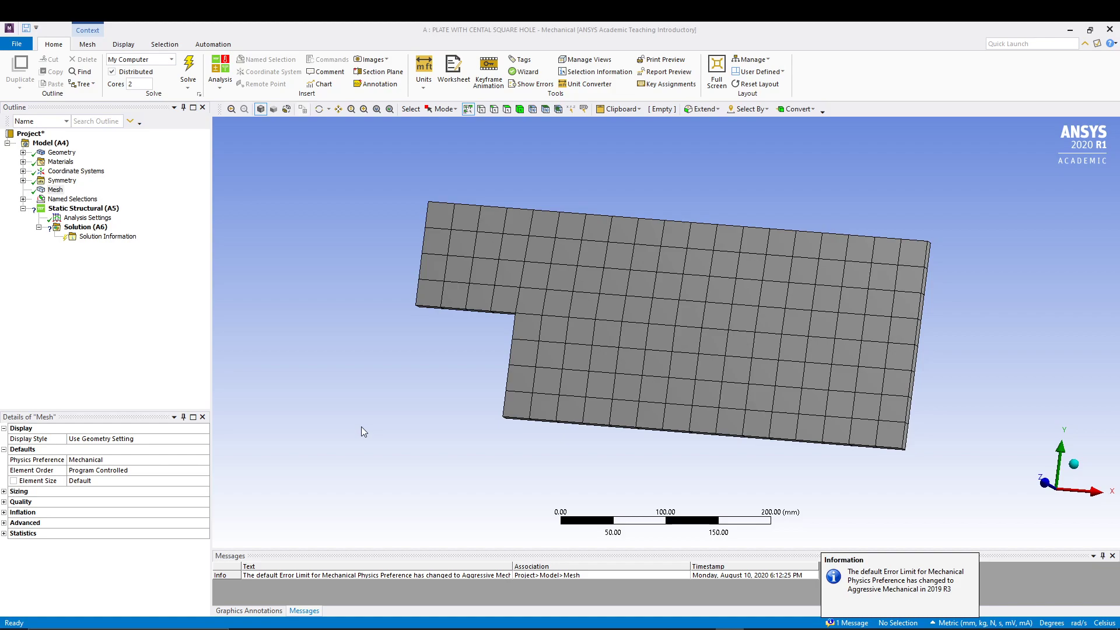
pyautogui.click(4, 533)
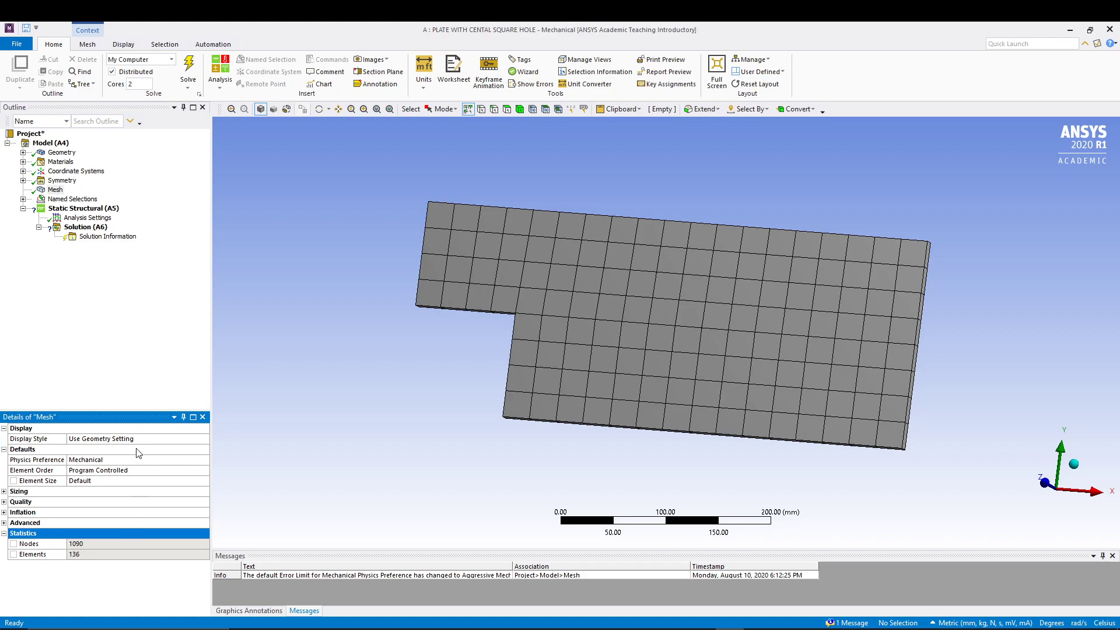
pyautogui.click(277, 385)
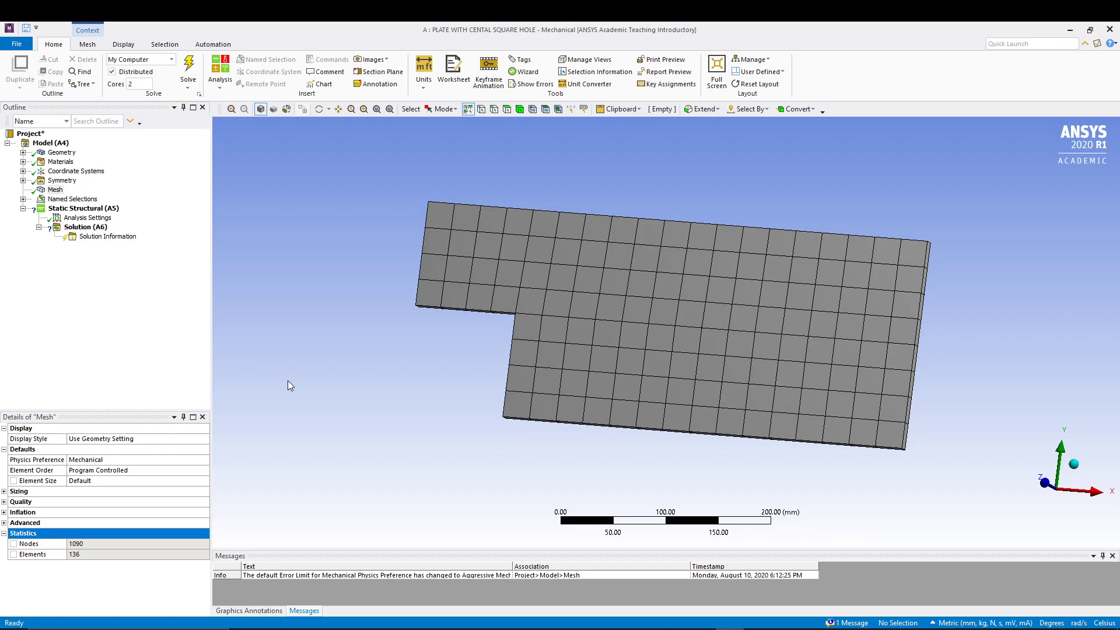
pyautogui.moveTo(371, 408); pyautogui.dragTo(370, 384, button='middle')
# Apply a -1 MPa pressure load to the quarter plate's right end face.
pyautogui.click(76, 209)
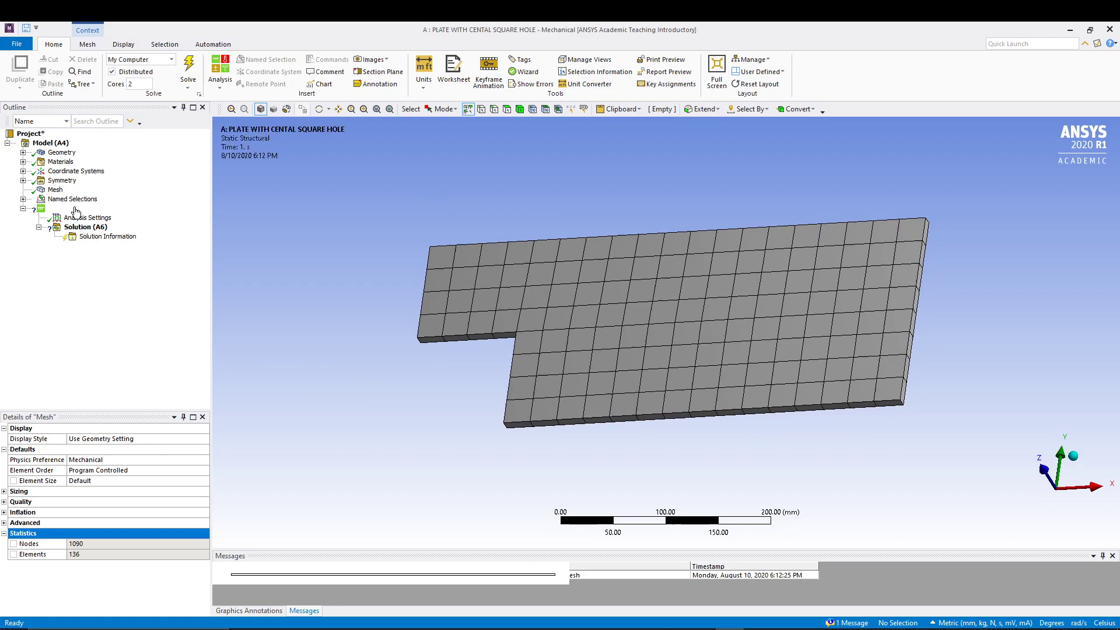
pyautogui.rightClick(77, 210)
pyautogui.moveTo(162, 217)
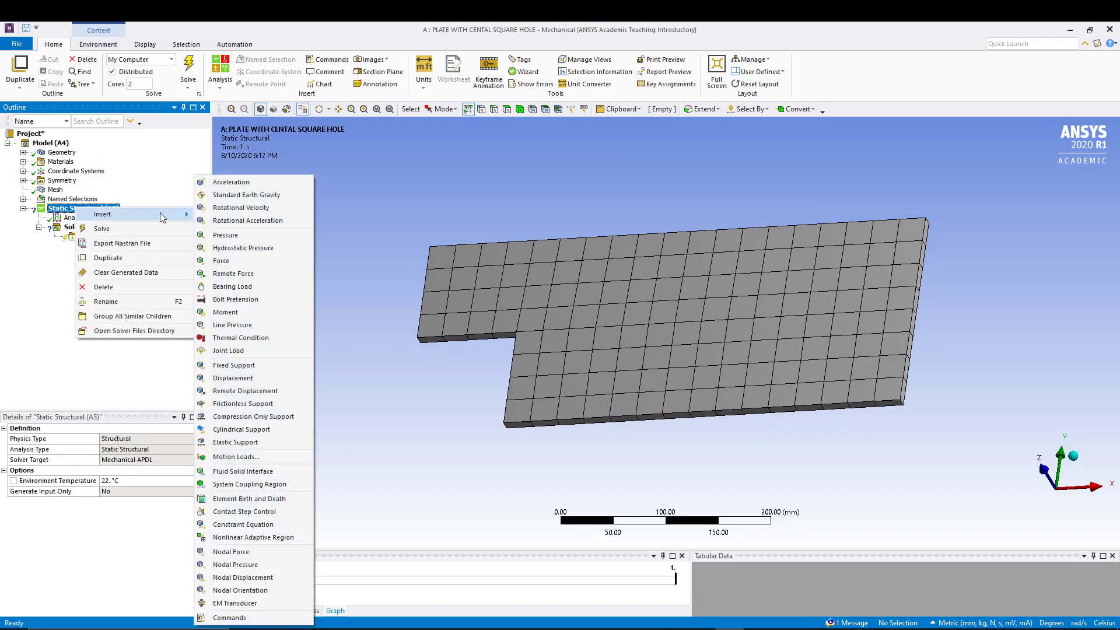
pyautogui.click(226, 235)
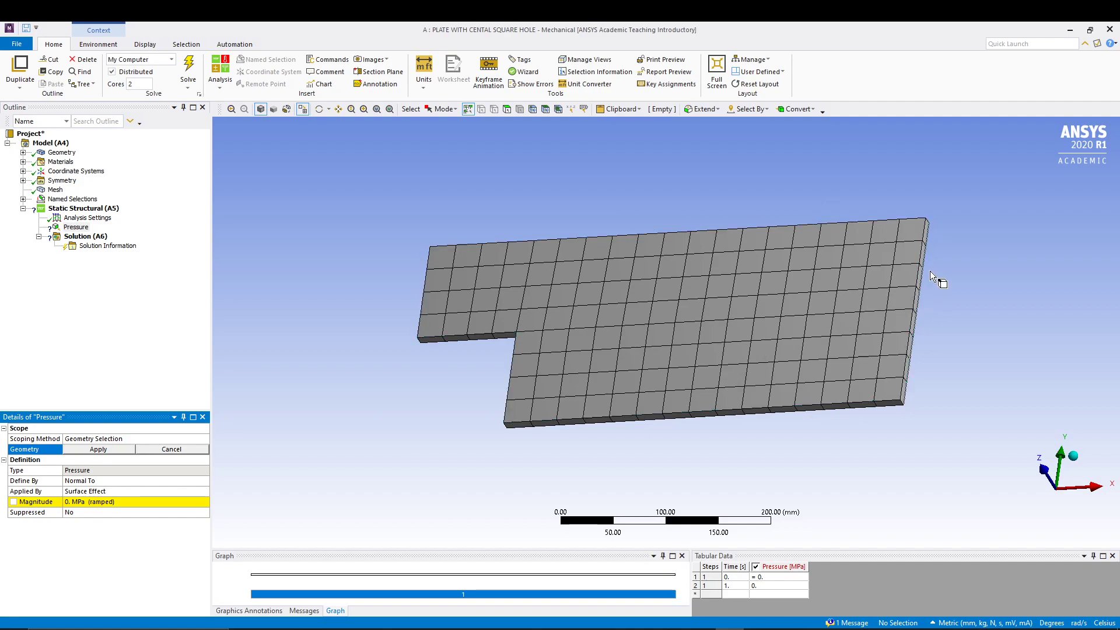
pyautogui.moveTo(931, 275); pyautogui.dragTo(900, 283, button='middle')
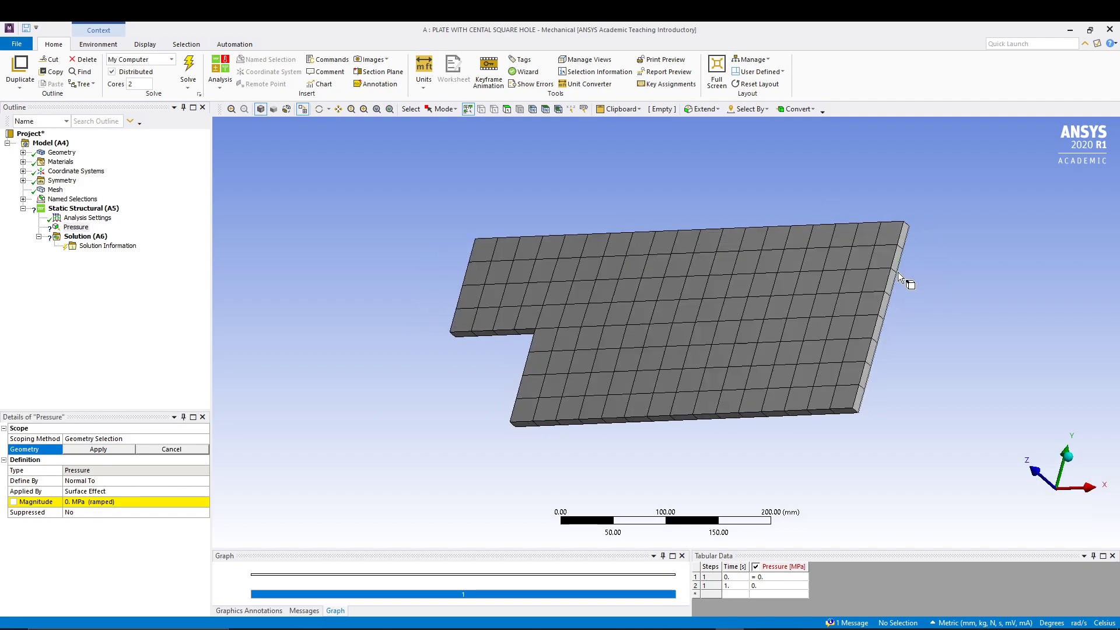
pyautogui.click(506, 109)
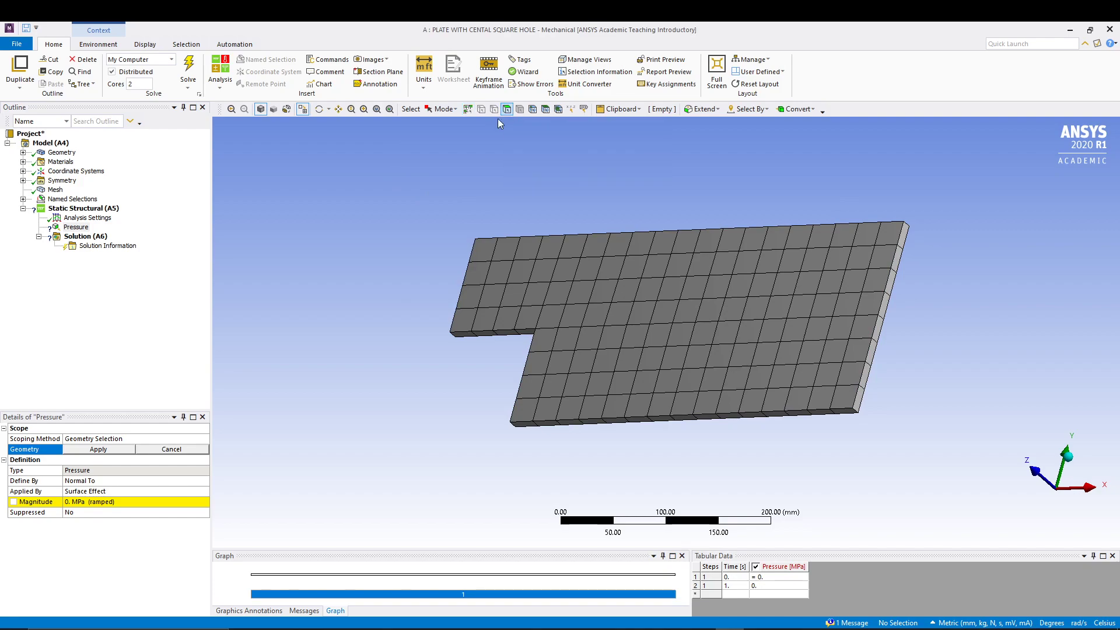
pyautogui.click(890, 285)
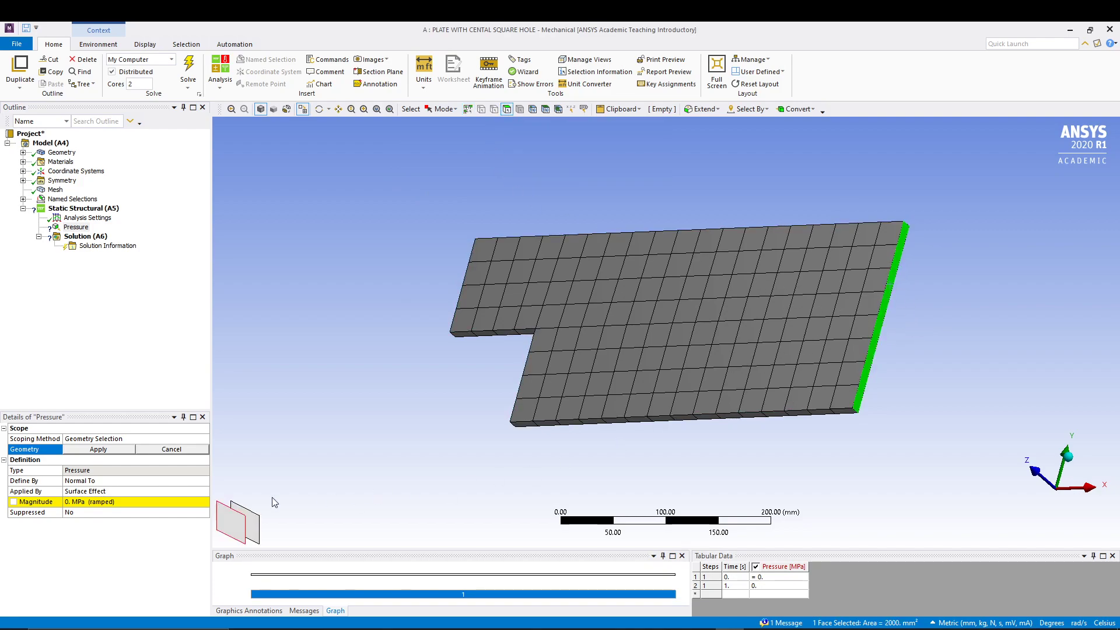
pyautogui.click(98, 449)
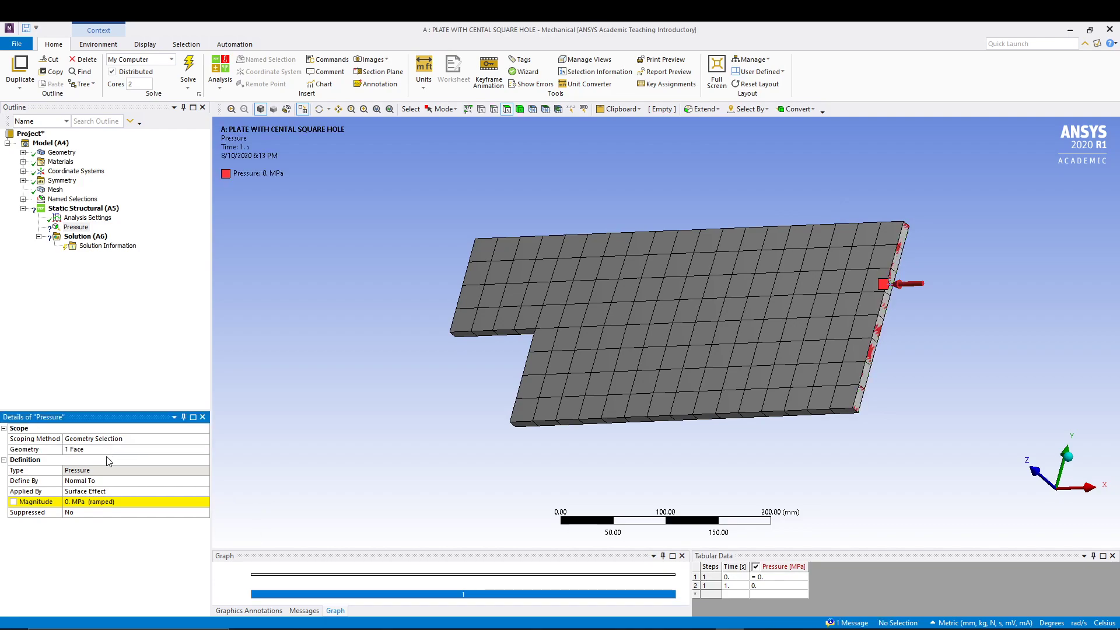
pyautogui.click(91, 503)
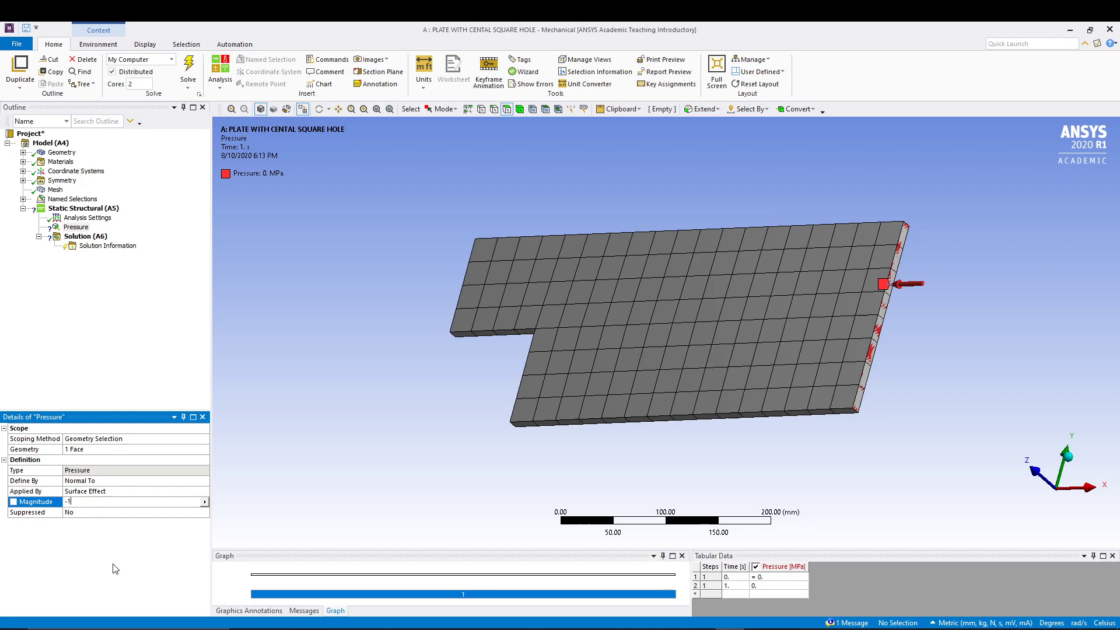
pyautogui.press('Return')
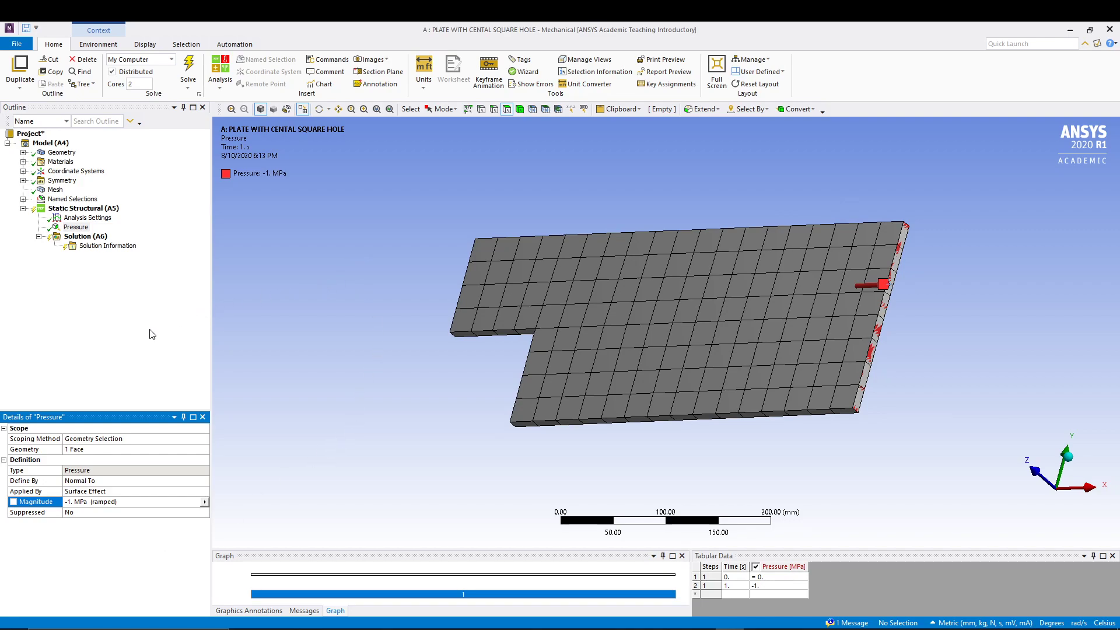
pyautogui.click(81, 210)
# Add a displacement support on the plate's long bottom side face with Y fixed at 0.
pyautogui.rightClick(82, 212)
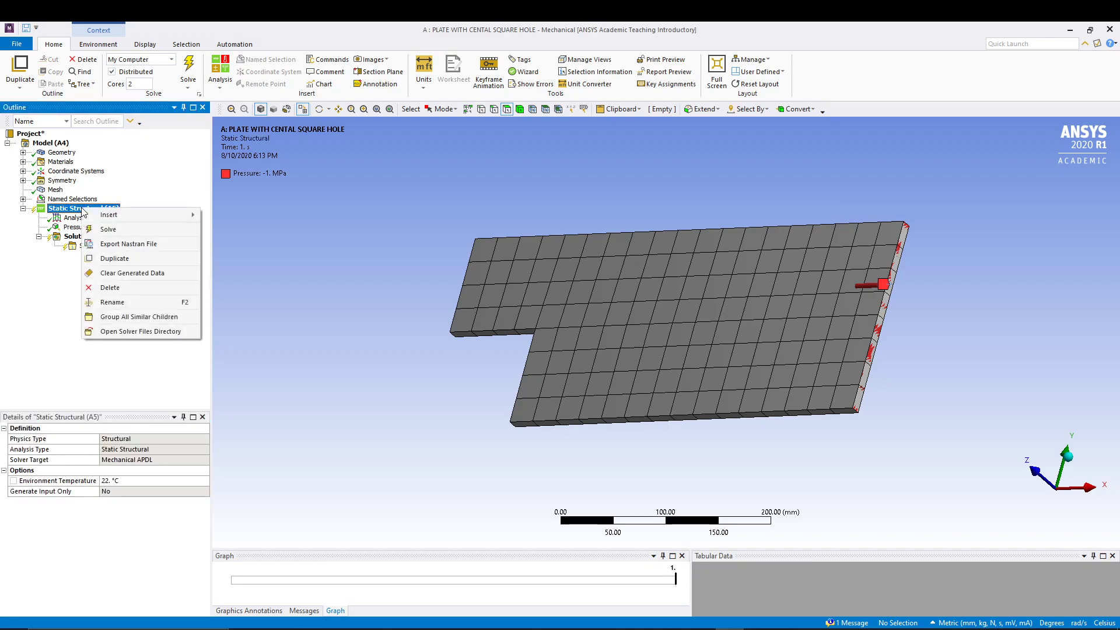
pyautogui.moveTo(133, 215)
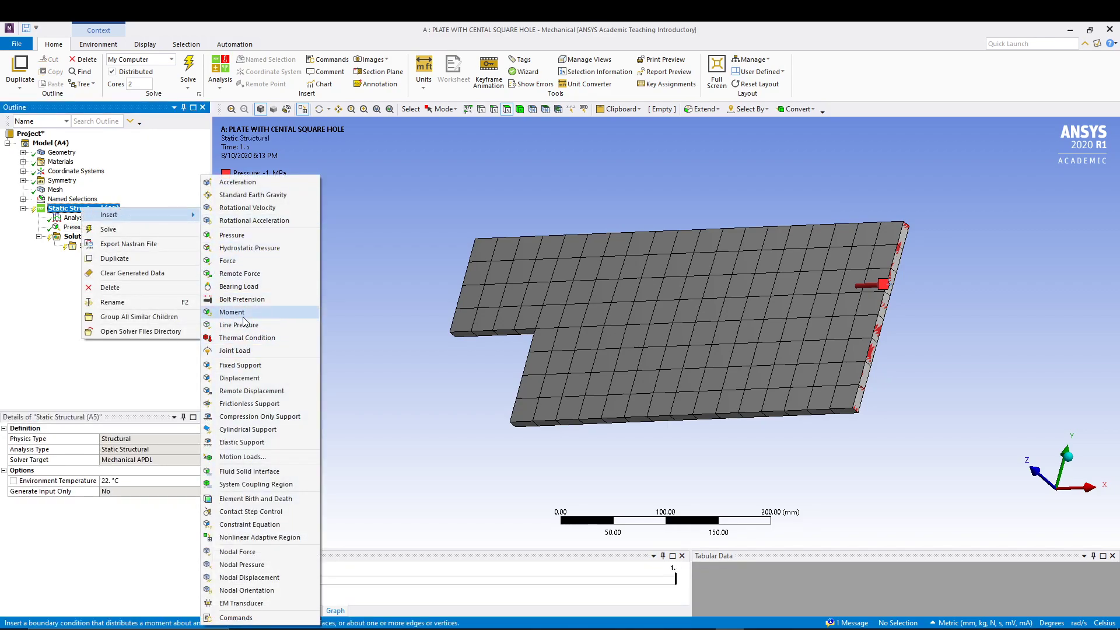
pyautogui.click(239, 378)
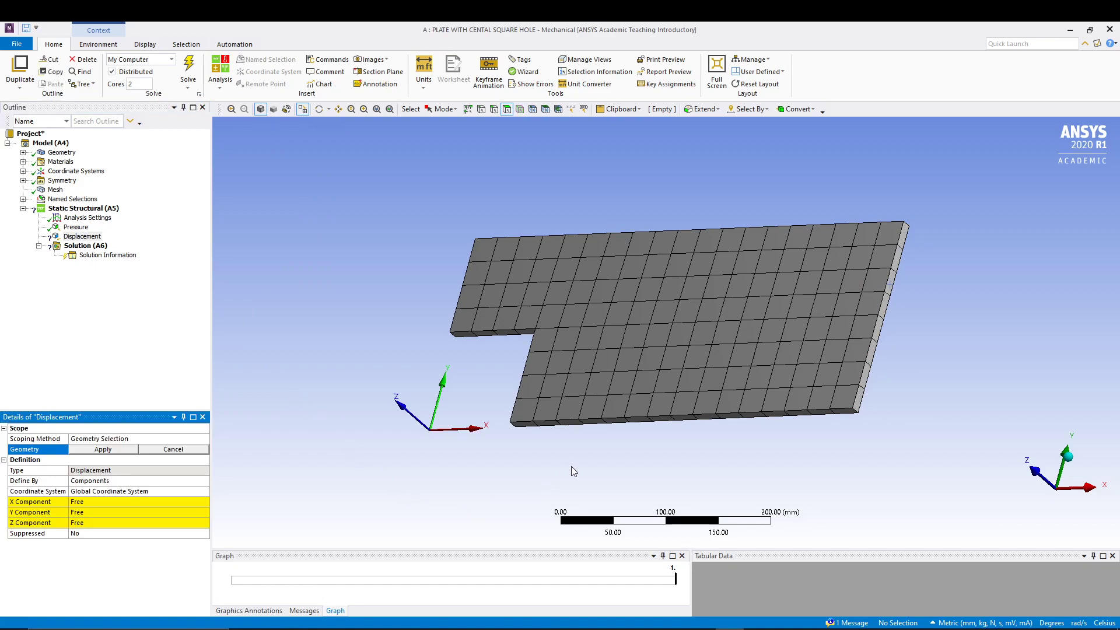
pyautogui.moveTo(570, 467); pyautogui.dragTo(603, 384, button='middle')
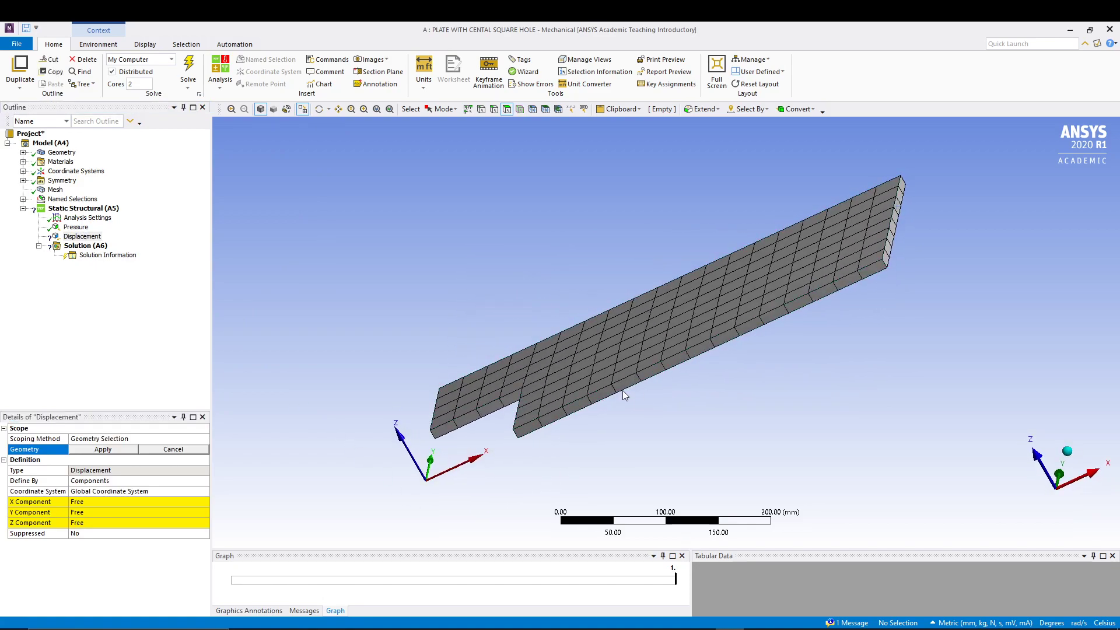
pyautogui.click(624, 385)
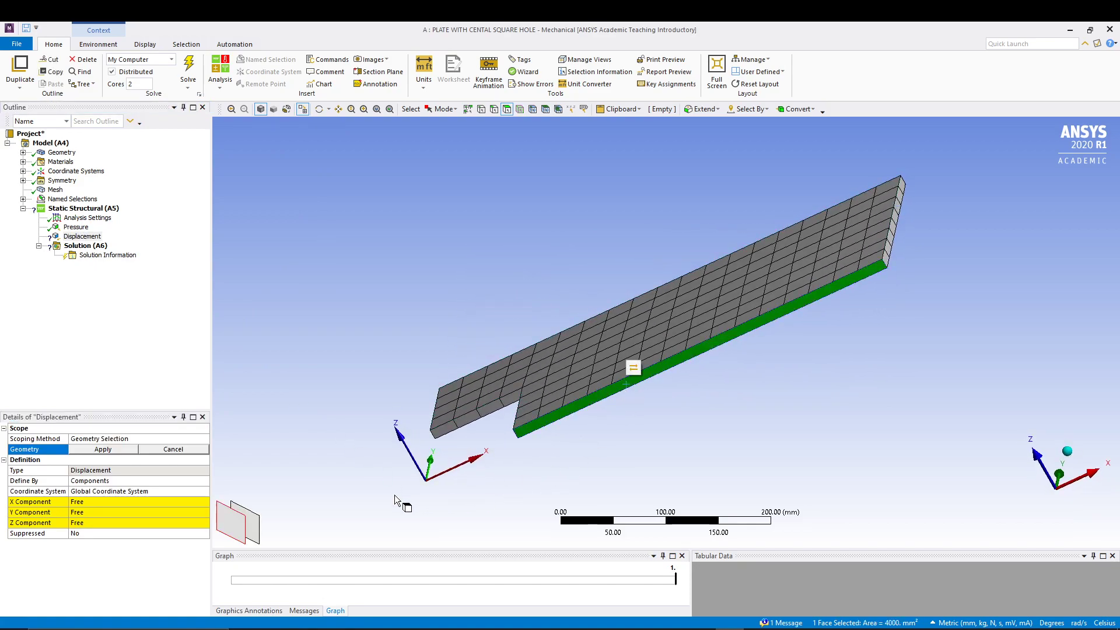
pyautogui.click(108, 450)
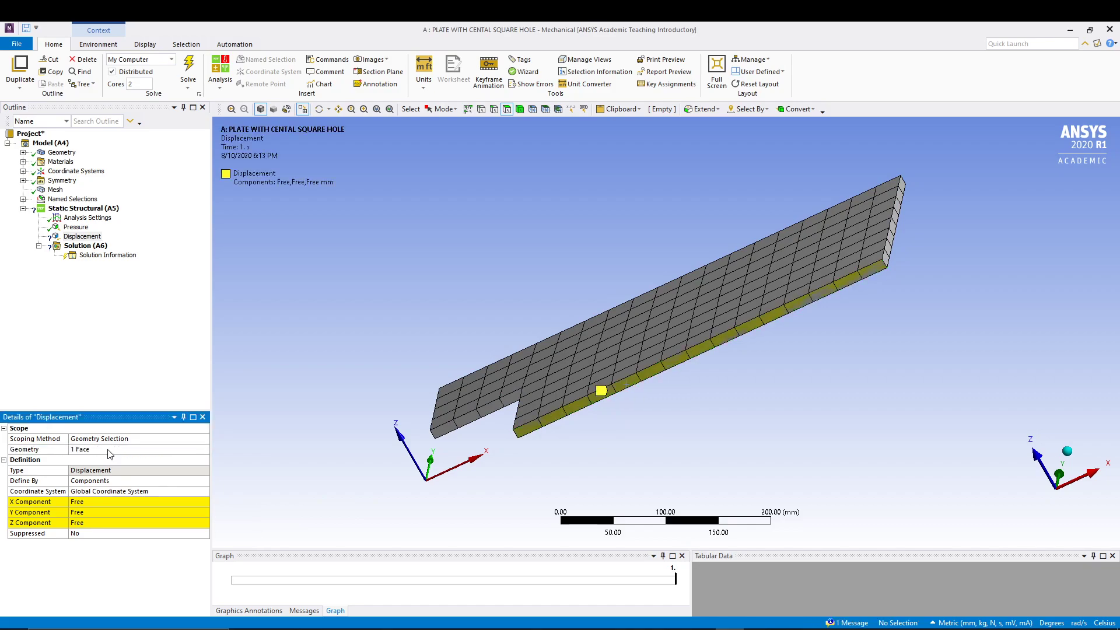
pyautogui.click(96, 513)
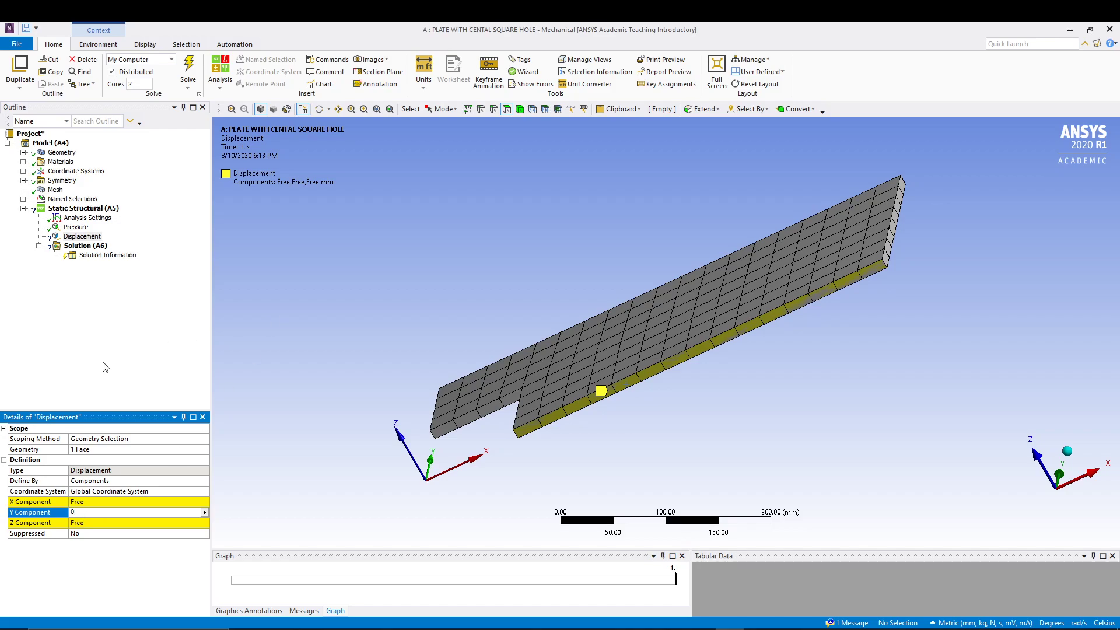
pyautogui.press('Return')
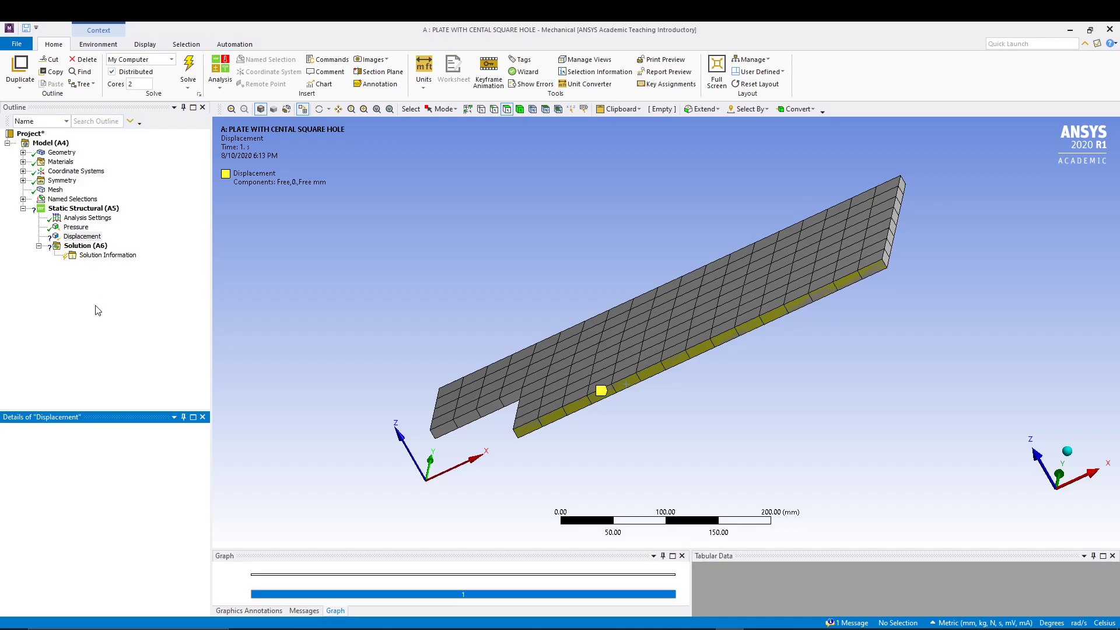
# Add Displacement 2 on the short left end face, fixing X at 0 mm.
pyautogui.click(87, 209)
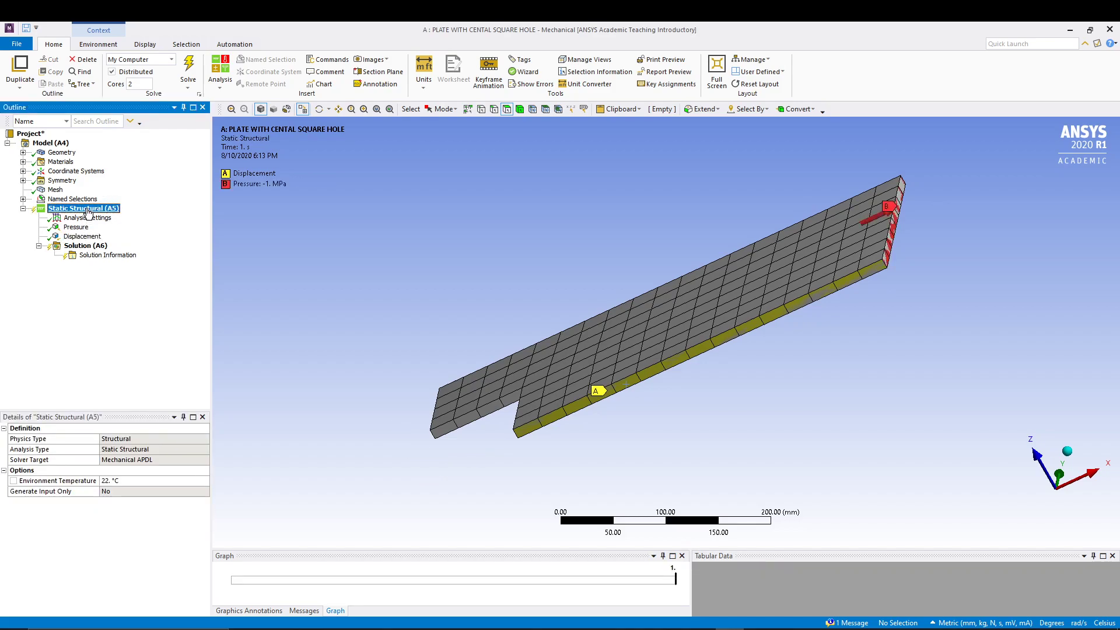
pyautogui.rightClick(88, 213)
pyautogui.moveTo(155, 215)
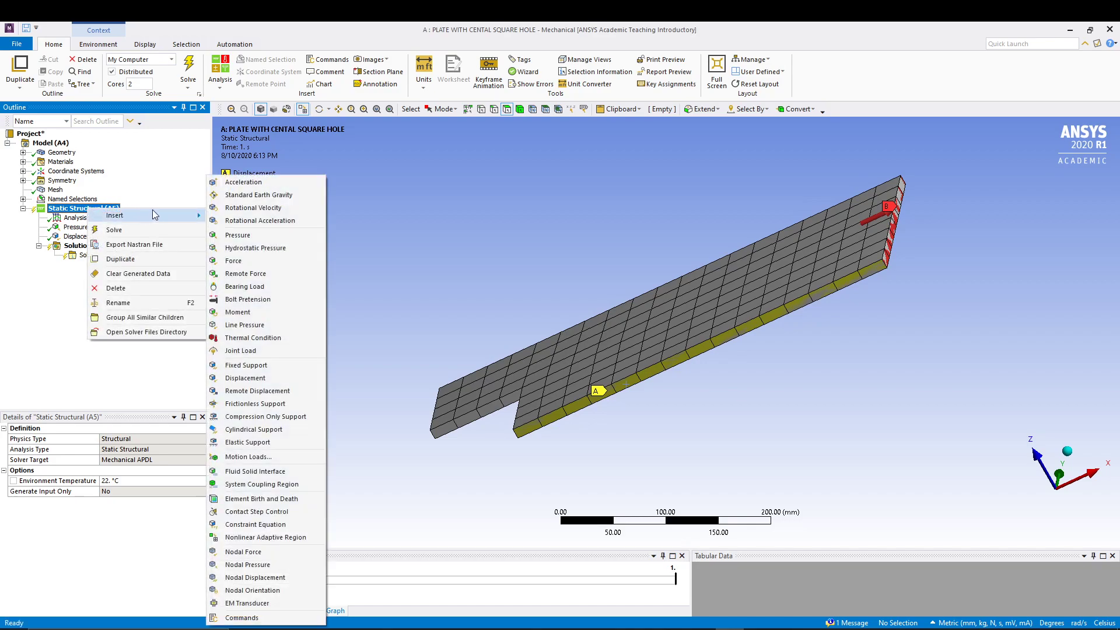
pyautogui.click(260, 379)
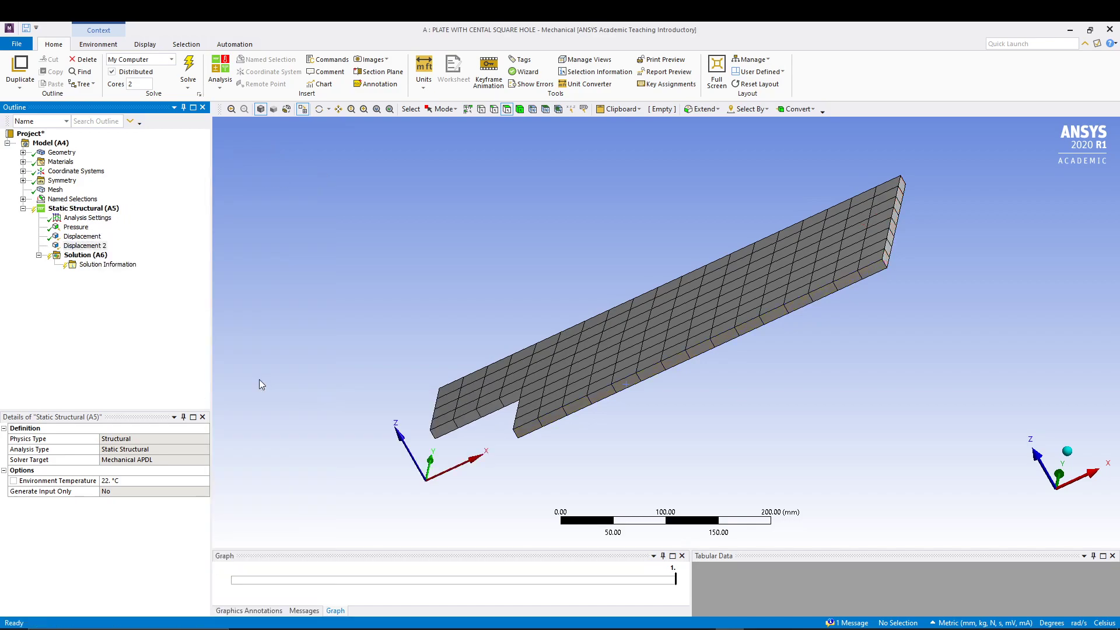
pyautogui.moveTo(387, 345); pyautogui.dragTo(483, 349, button='middle')
pyautogui.click(483, 349)
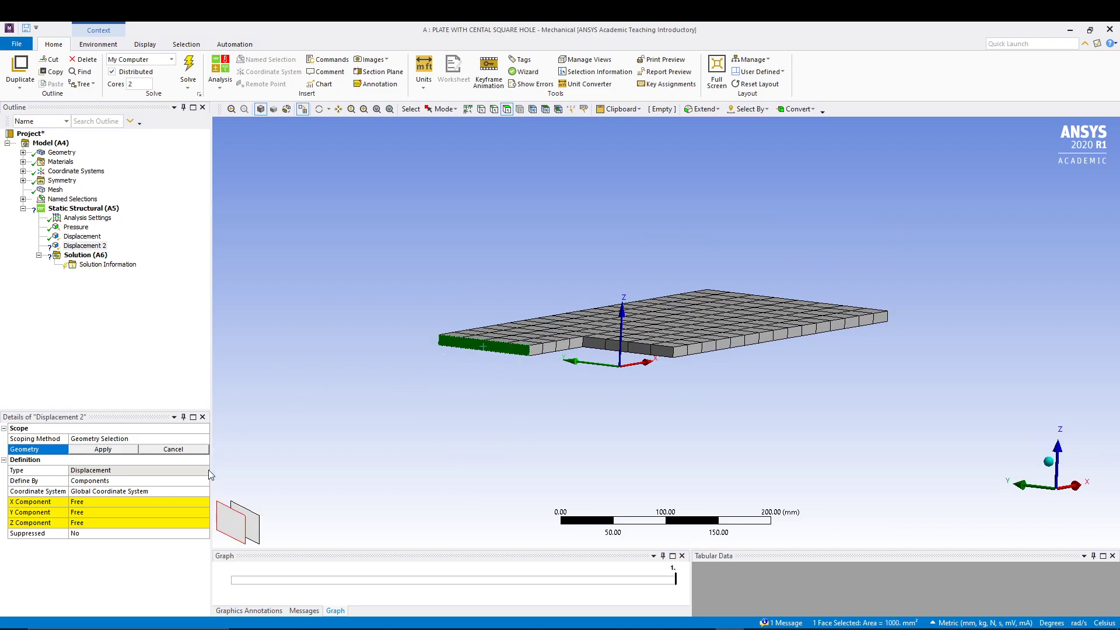
pyautogui.click(107, 503)
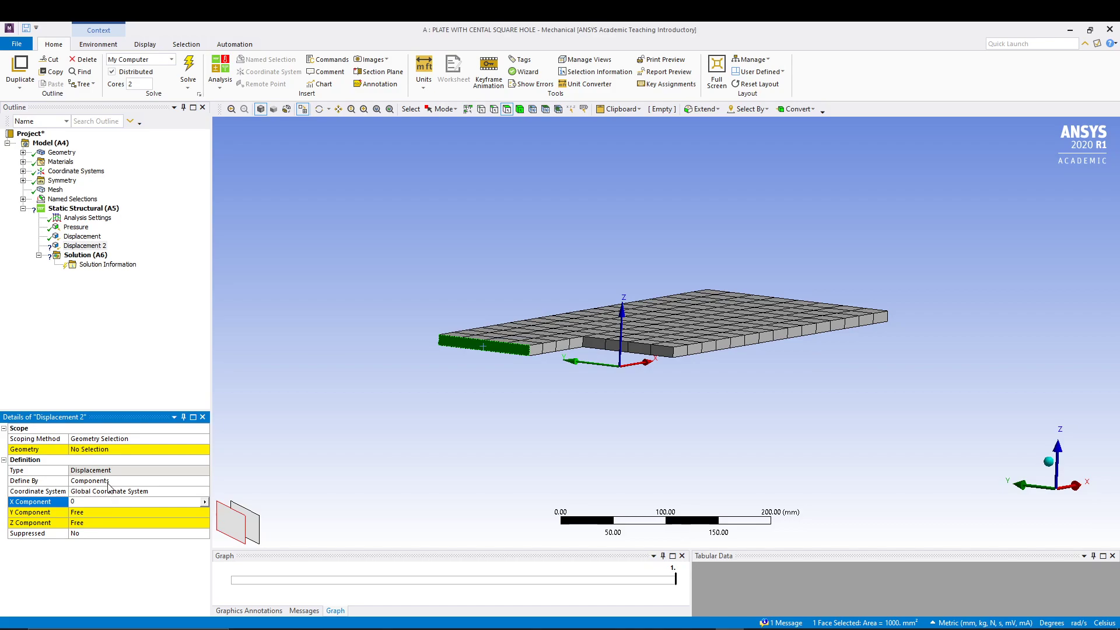
pyautogui.press('Return')
pyautogui.click(93, 449)
pyautogui.click(100, 450)
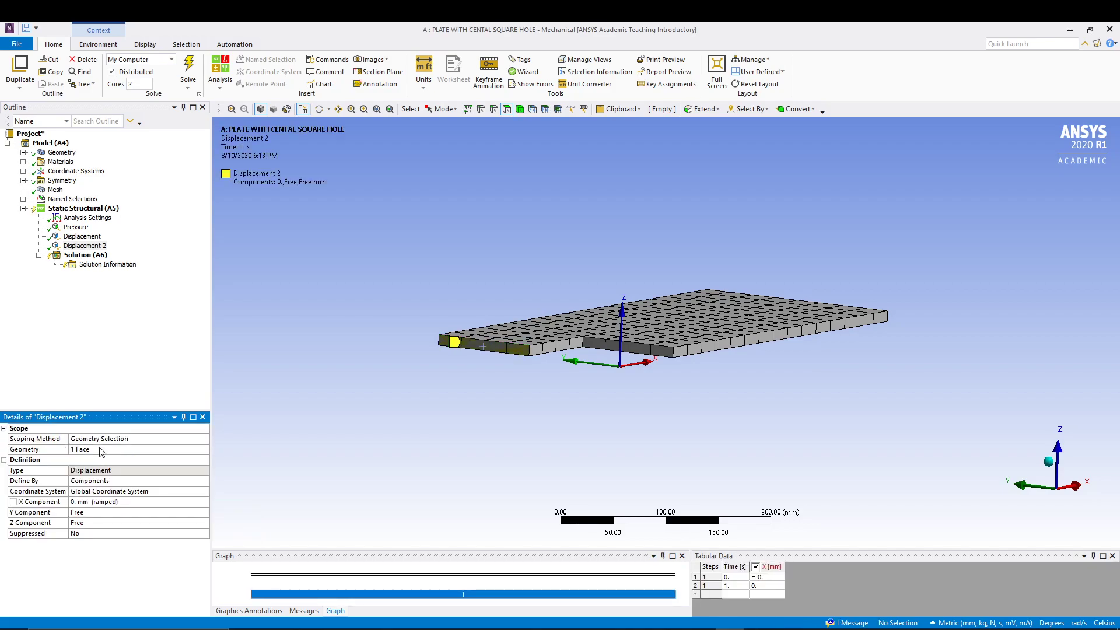
# Add Displacement 3 on the plate's top face with the Z component set to 0 mm.
pyautogui.rightClick(87, 209)
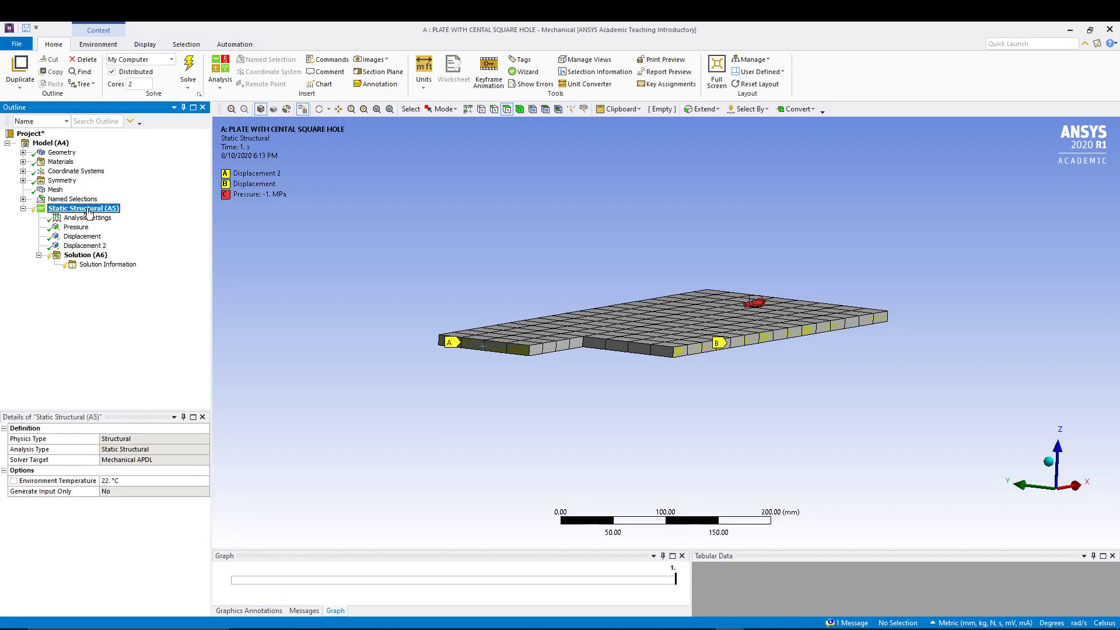
pyautogui.moveTo(116, 216)
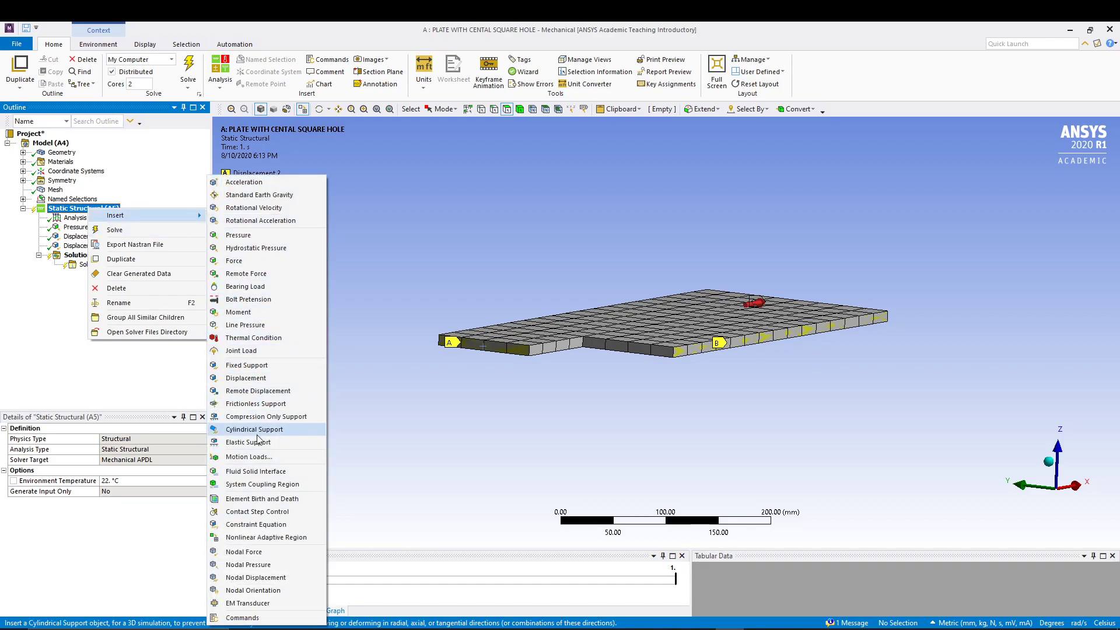
pyautogui.click(245, 378)
pyautogui.moveTo(642, 327); pyautogui.dragTo(859, 424, button='middle')
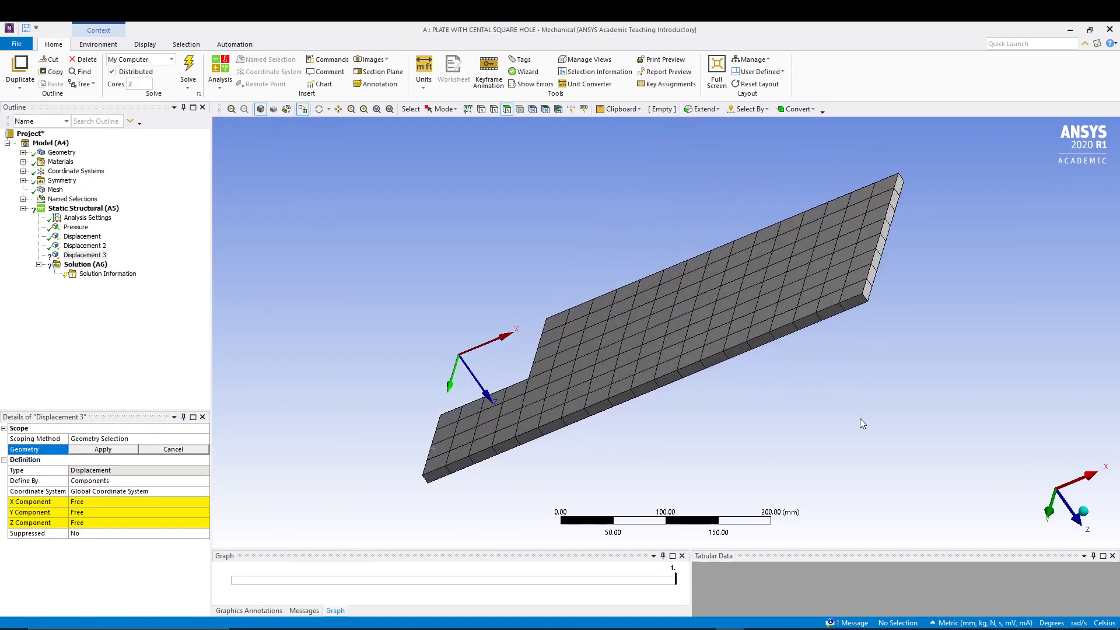
pyautogui.click(702, 310)
pyautogui.click(78, 523)
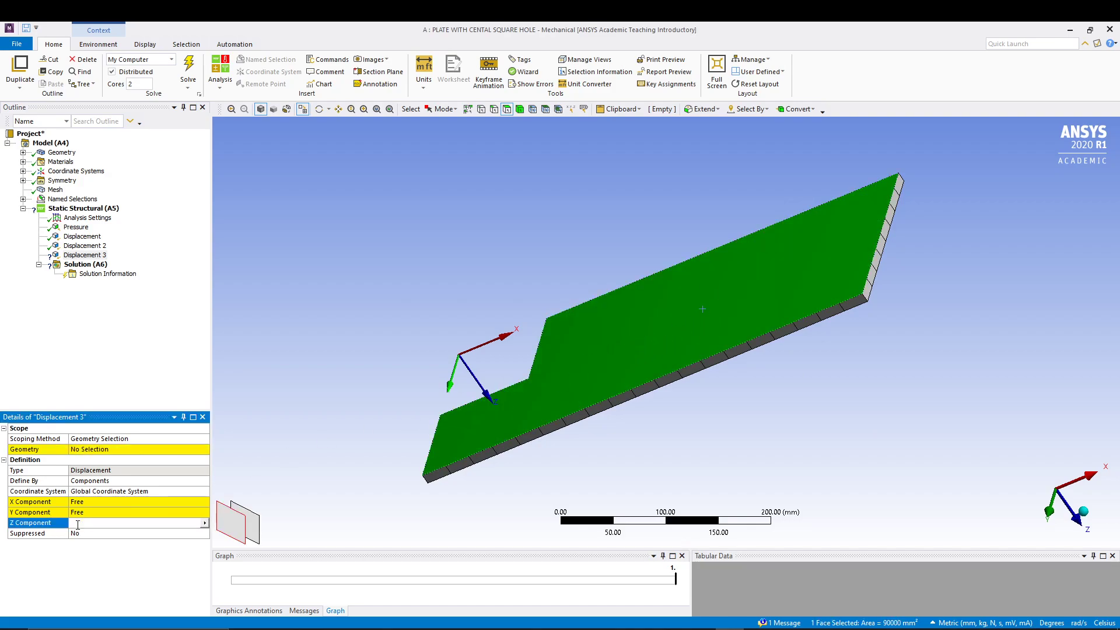
pyautogui.write('0')
pyautogui.click(109, 449)
pyautogui.click(109, 450)
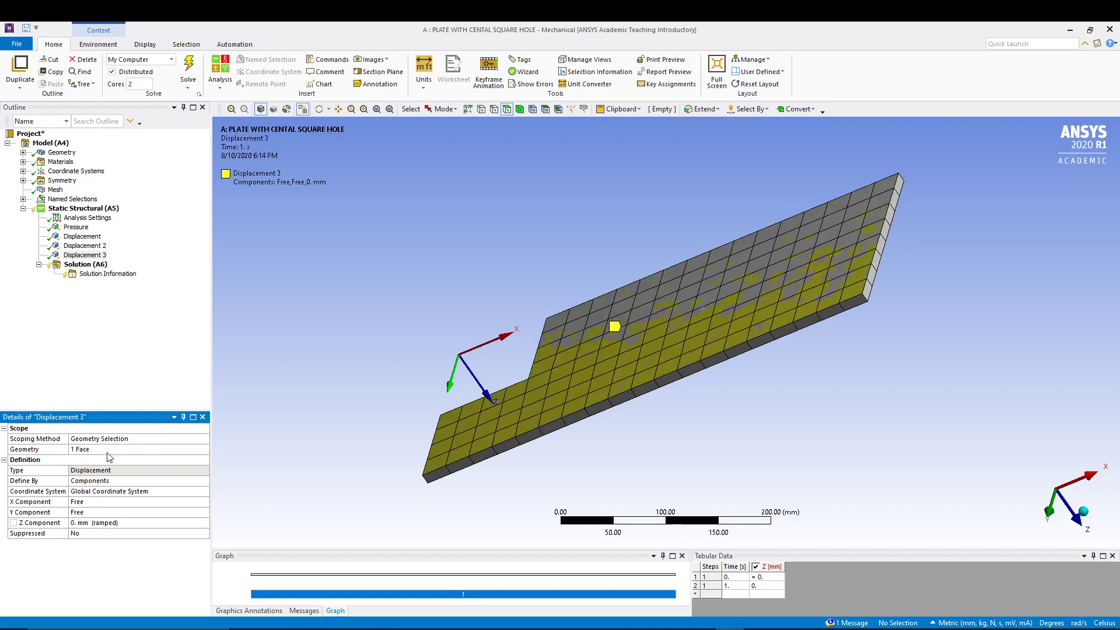
pyautogui.click(128, 333)
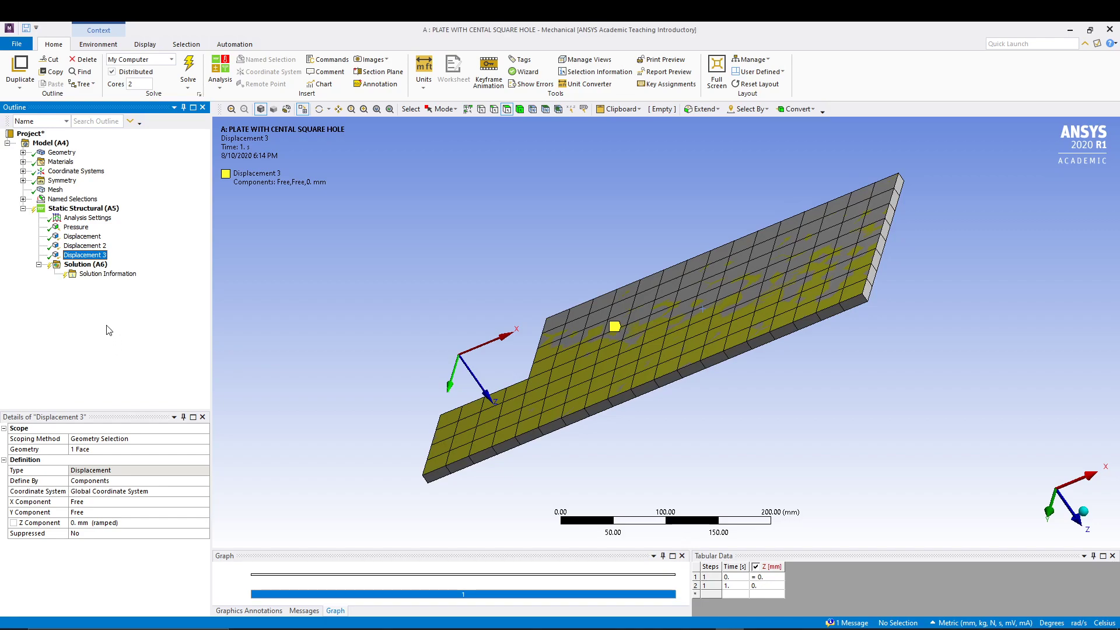
# Insert a Normal Stress result in the X axis under Solution.
pyautogui.rightClick(92, 265)
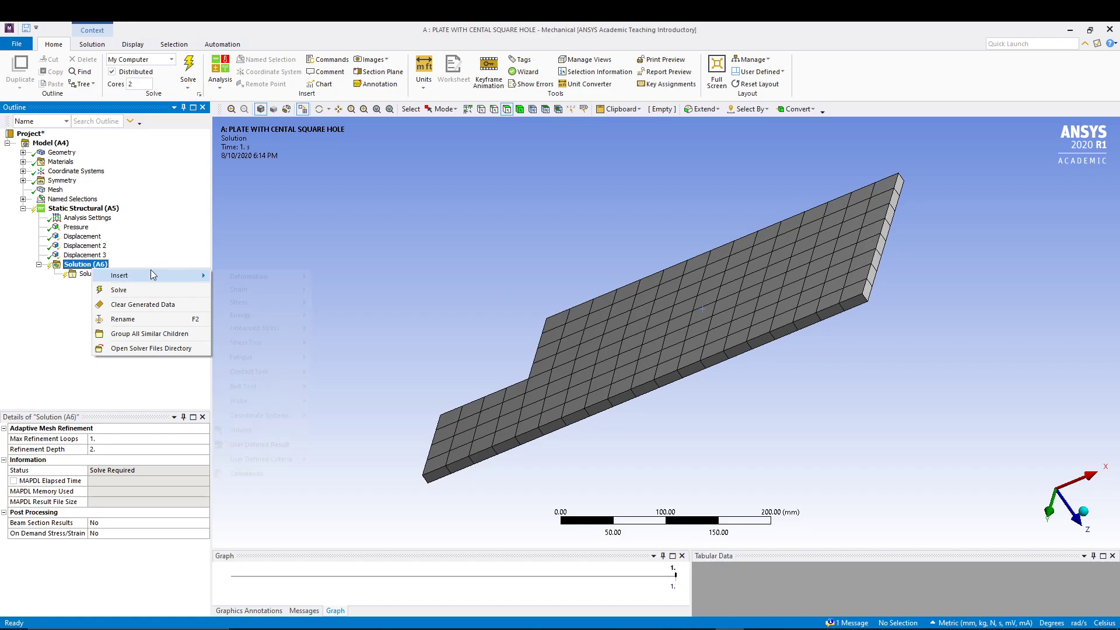
pyautogui.moveTo(205, 278)
pyautogui.moveTo(245, 302)
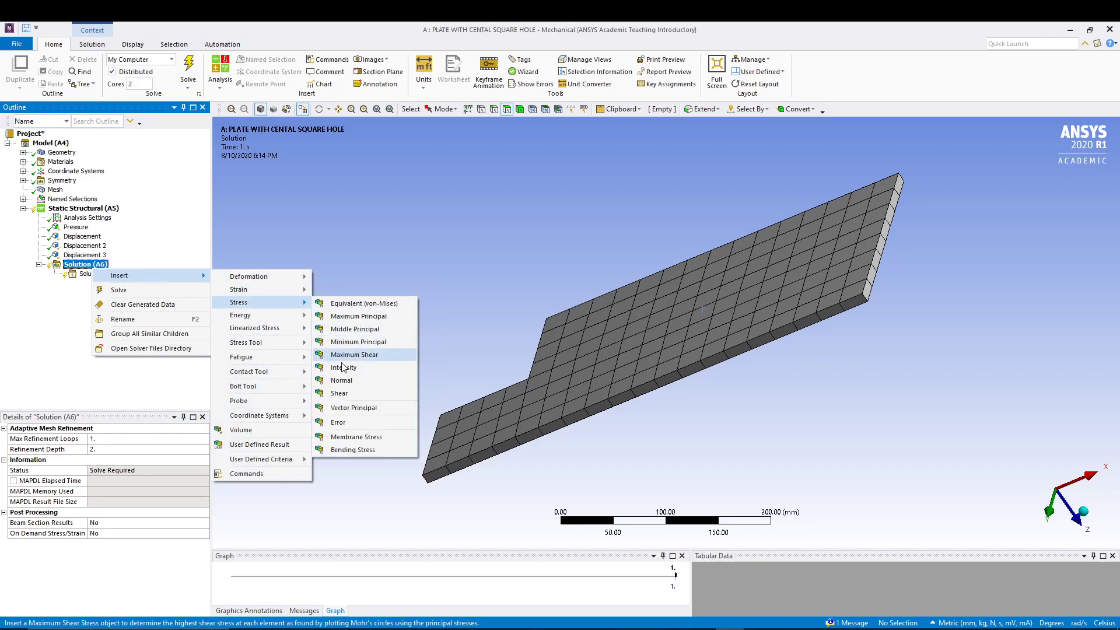
pyautogui.click(342, 382)
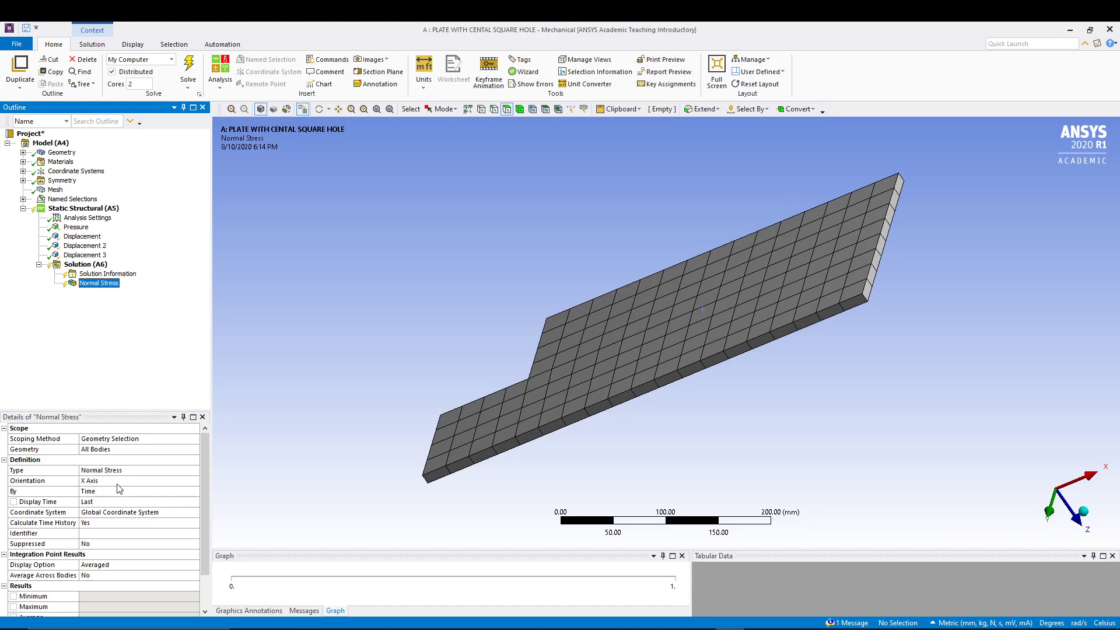
# Switch the plate to an isometric view and solve the model.
pyautogui.rightClick(358, 279)
pyautogui.click(379, 320)
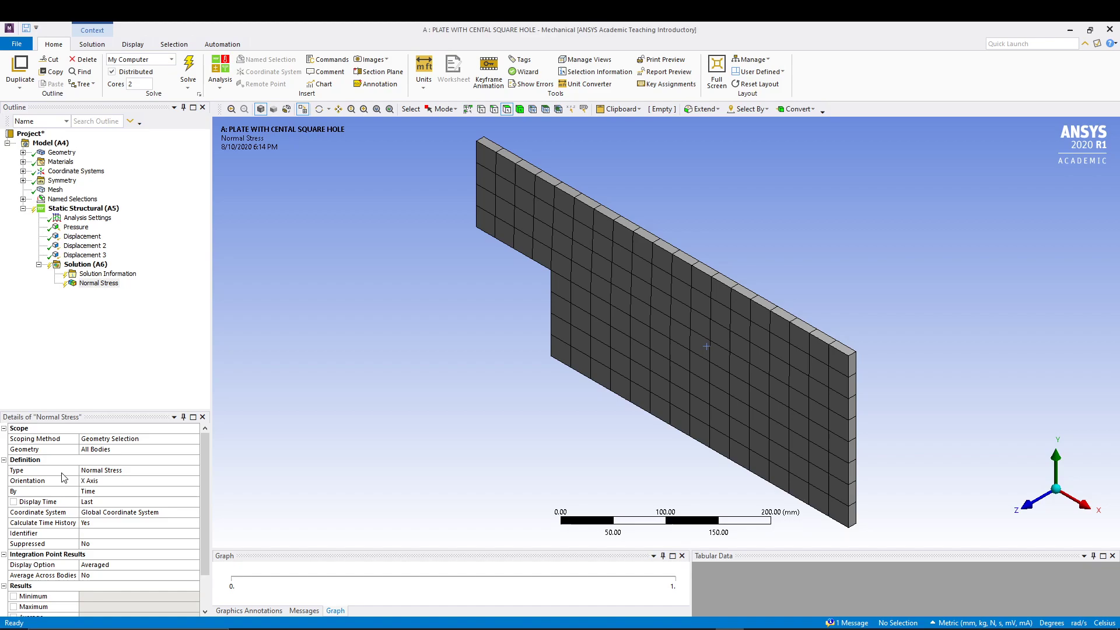
pyautogui.scroll(-2, 66, 560)
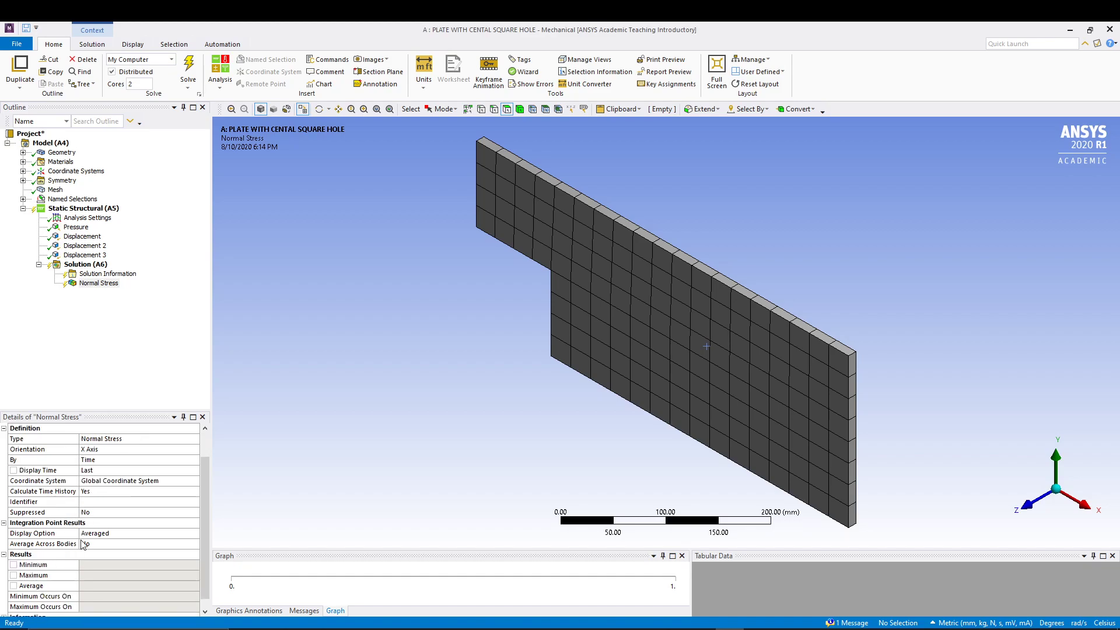
pyautogui.scroll(2, 66, 560)
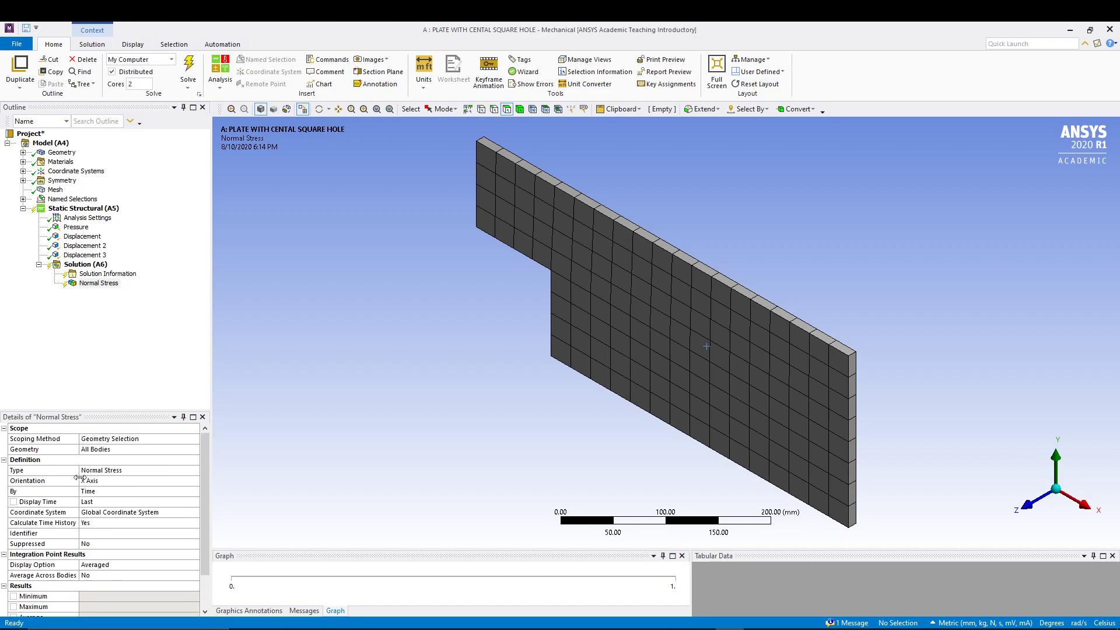
pyautogui.rightClick(89, 263)
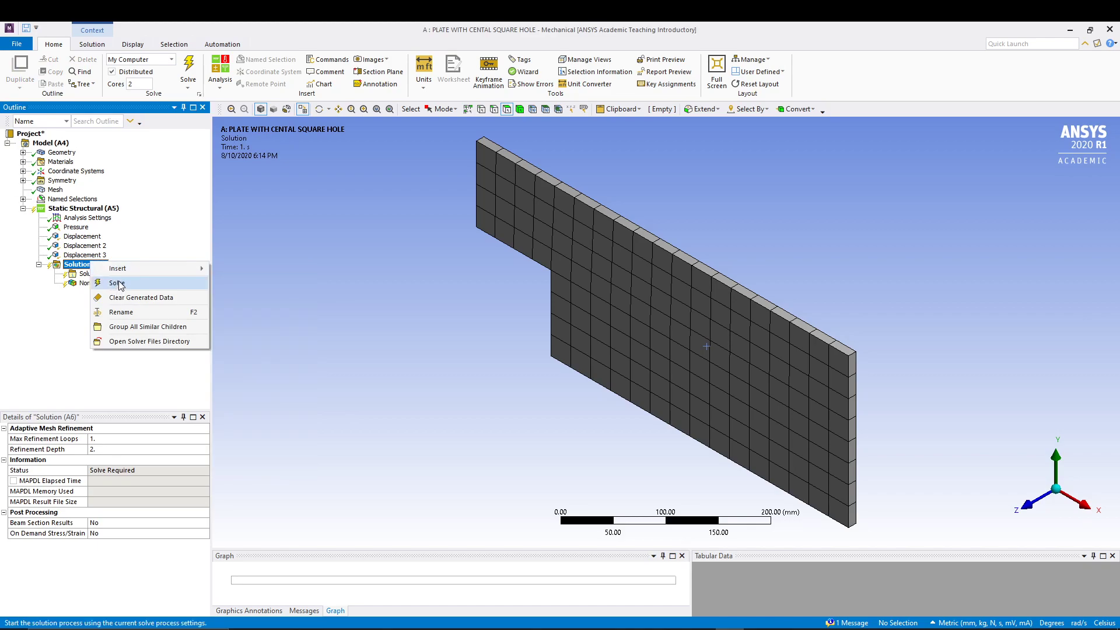
pyautogui.click(119, 283)
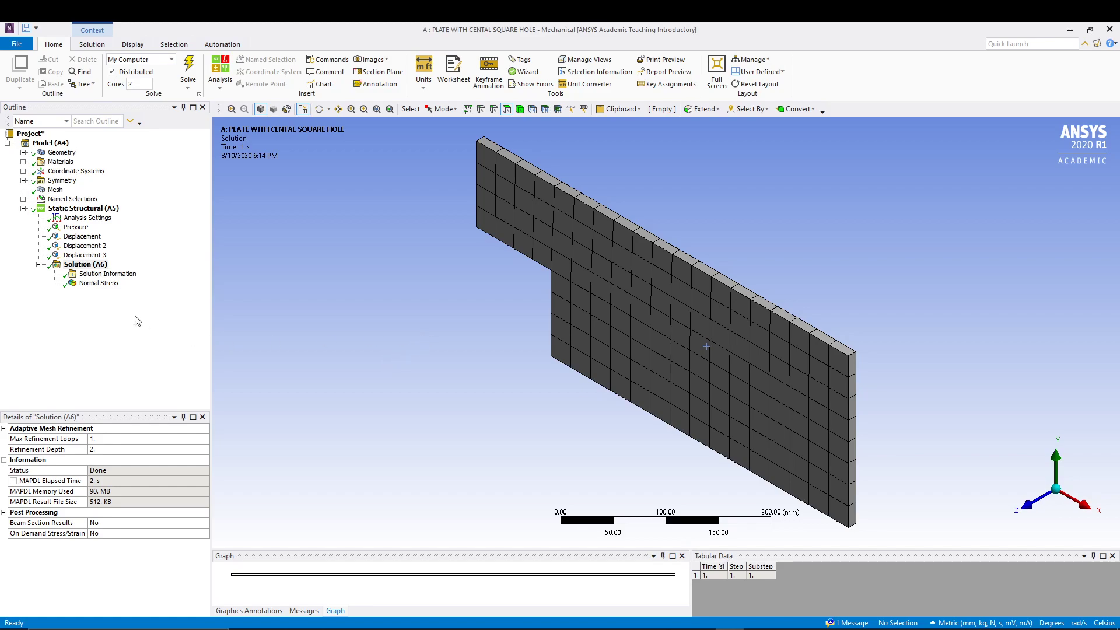
# Display the X normal stress contour with the plate rotated to face the viewer.
pyautogui.click(93, 283)
pyautogui.moveTo(290, 311); pyautogui.dragTo(595, 290, button='middle')
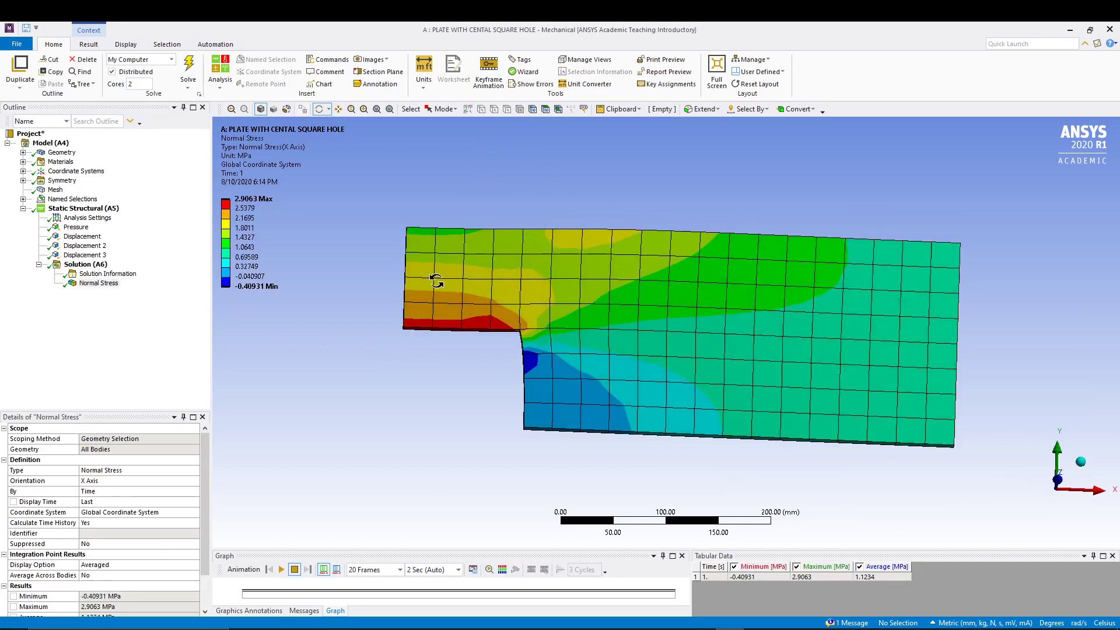
pyautogui.click(260, 218)
pyautogui.press('Escape')
pyautogui.click(256, 200)
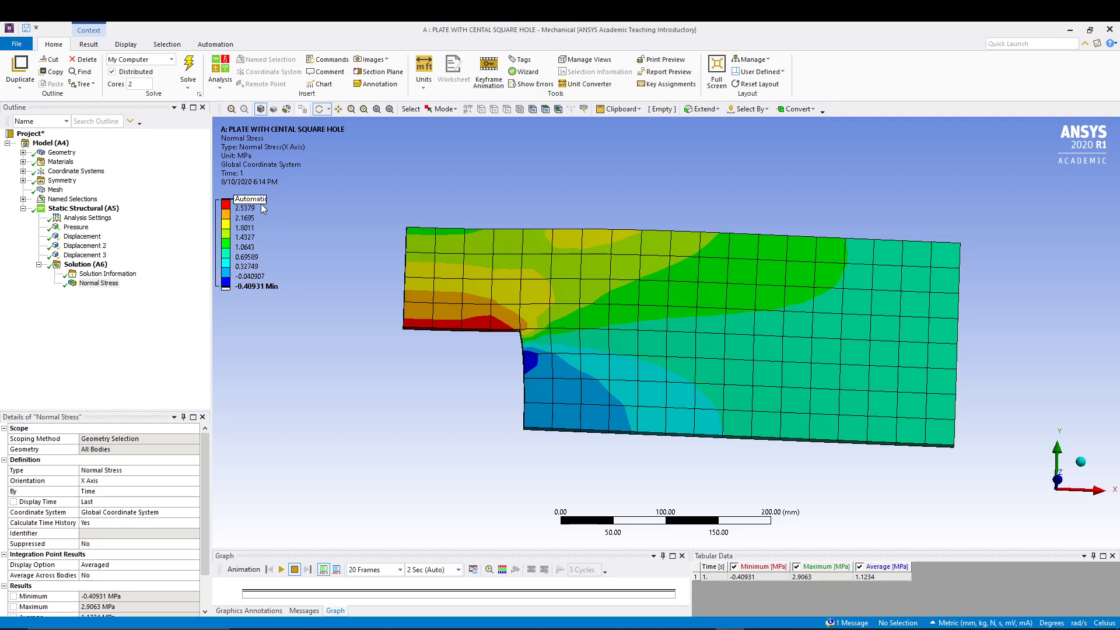
pyautogui.press('Escape')
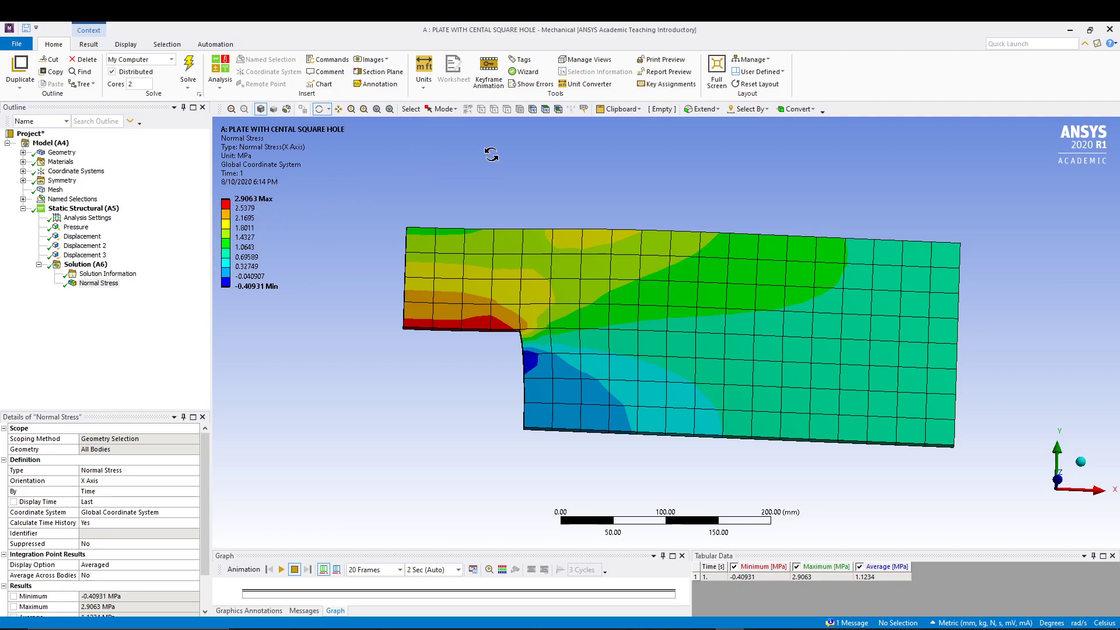
# Label the 2.9063 MPa maximum and -0.40931 MPa minimum, and set Edges to No WireFrame.
pyautogui.click(88, 45)
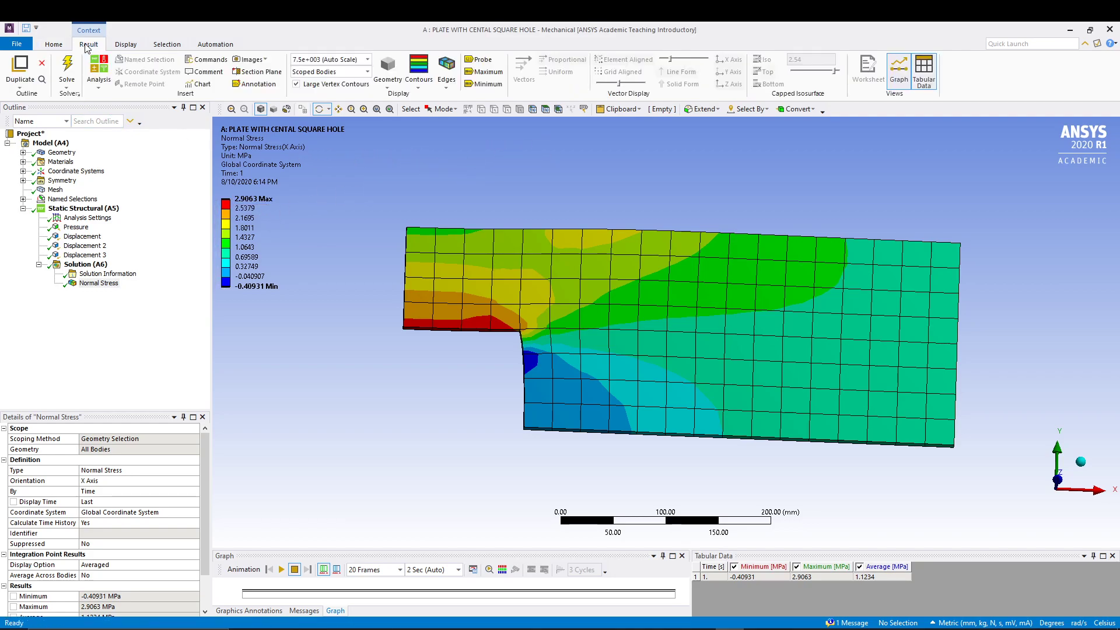
pyautogui.click(483, 73)
pyautogui.click(484, 84)
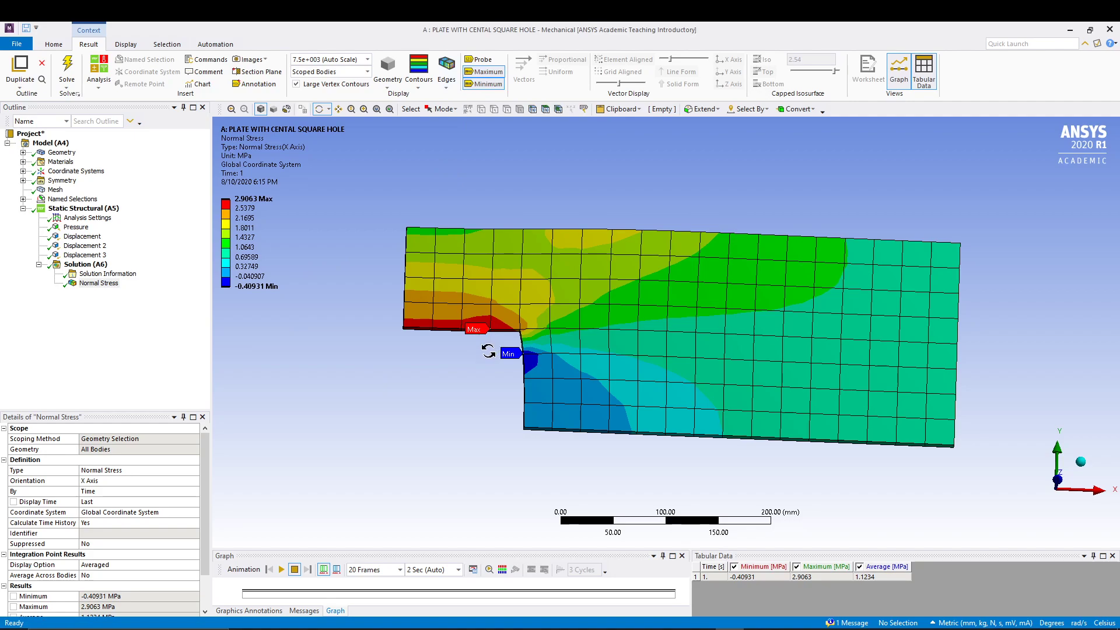
pyautogui.click(441, 89)
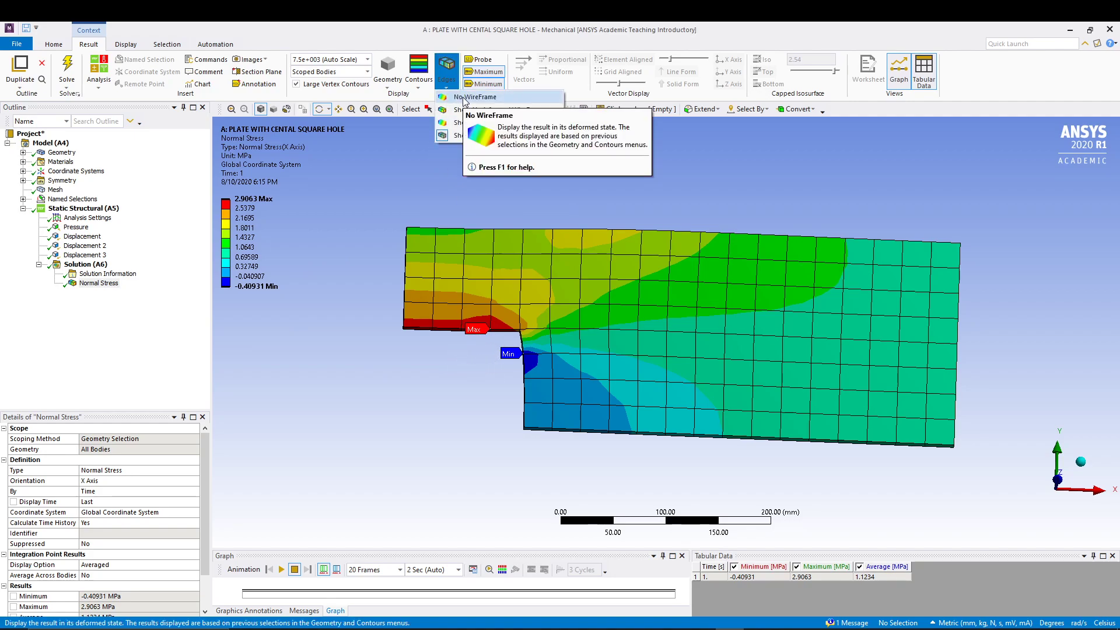
pyautogui.click(463, 97)
pyautogui.moveTo(406, 412)
pyautogui.mouseDown()
pyautogui.moveTo(418, 320)
pyautogui.moveTo(434, 354)
pyautogui.moveTo(399, 400)
pyautogui.moveTo(401, 419)
pyautogui.mouseUp()
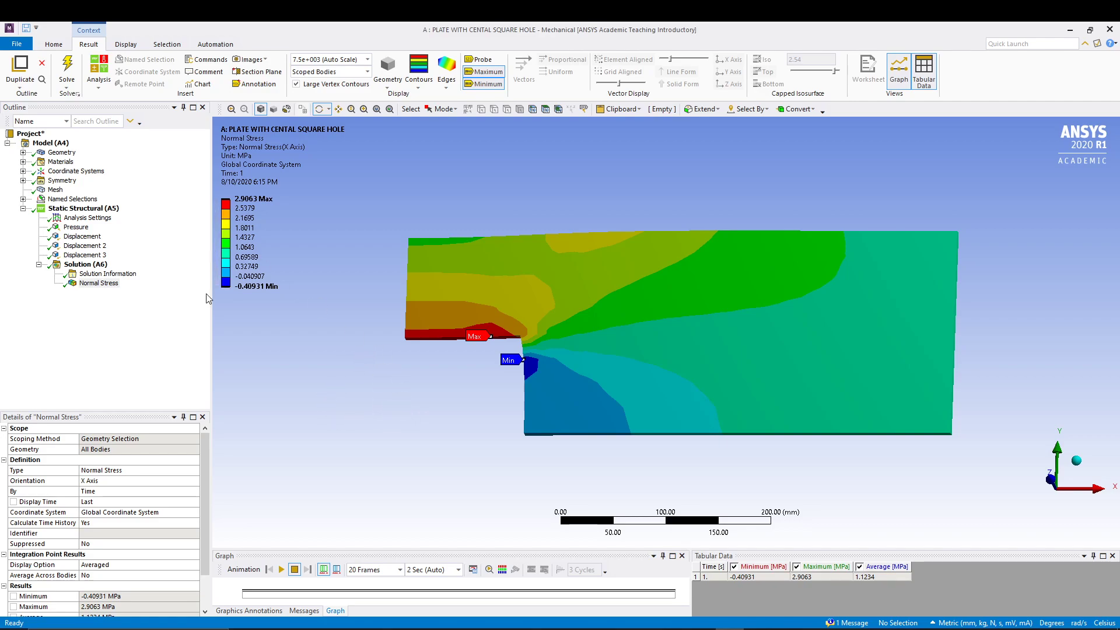
# Apply a 10 mm Body Sizing to the plate body and re-solve with the finer mesh.
pyautogui.moveTo(255, 245)
pyautogui.click(55, 190)
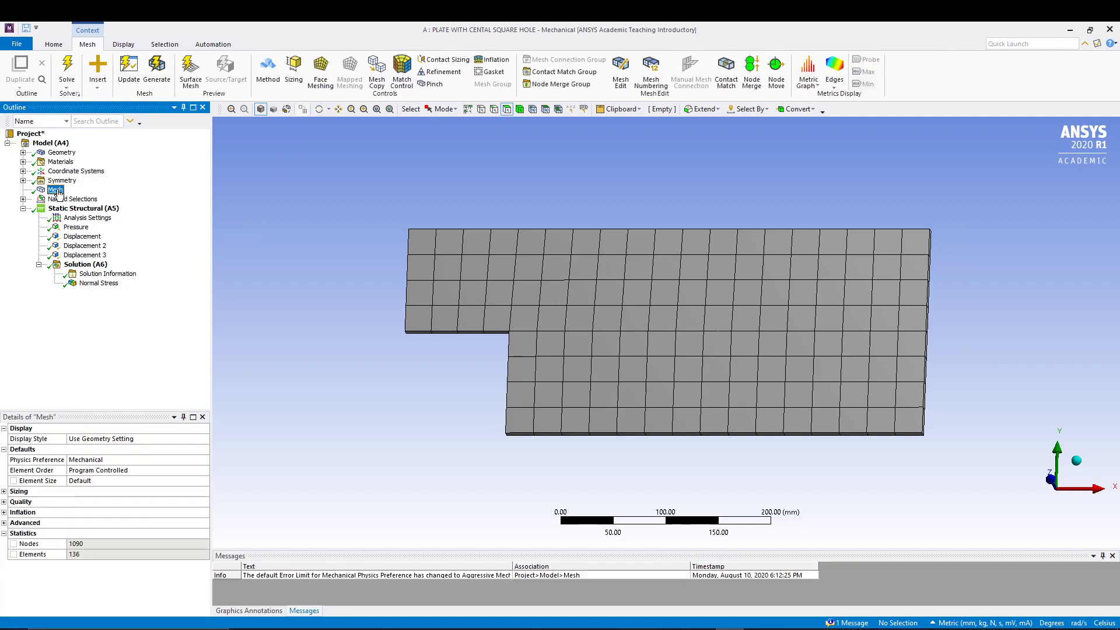
pyautogui.rightClick(57, 193)
pyautogui.moveTo(157, 197)
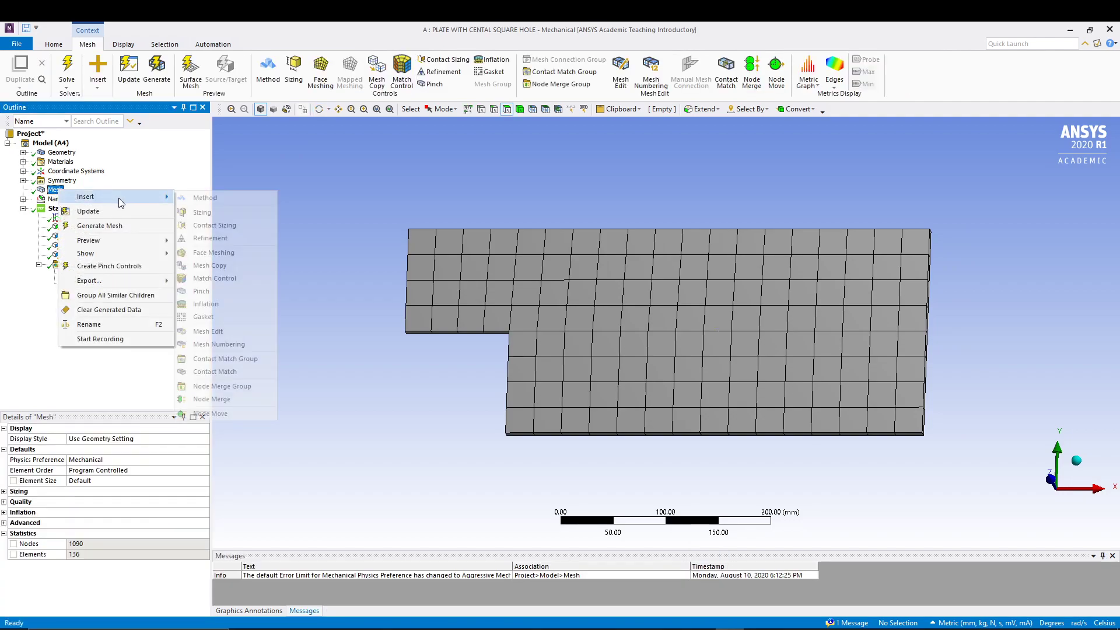
pyautogui.click(184, 214)
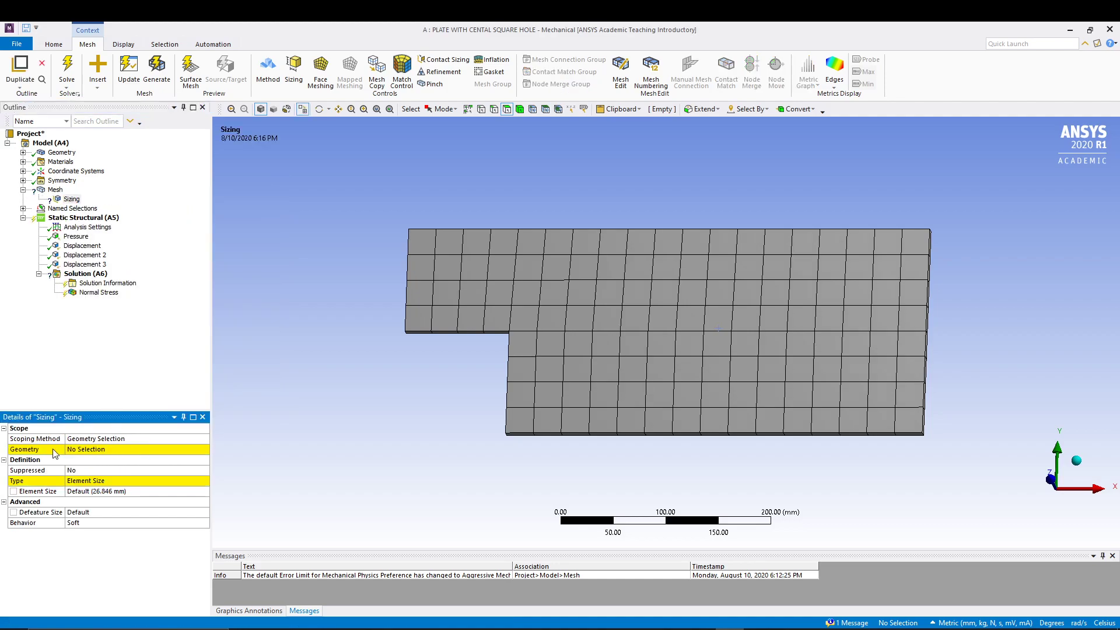
pyautogui.click(519, 109)
pyautogui.click(588, 262)
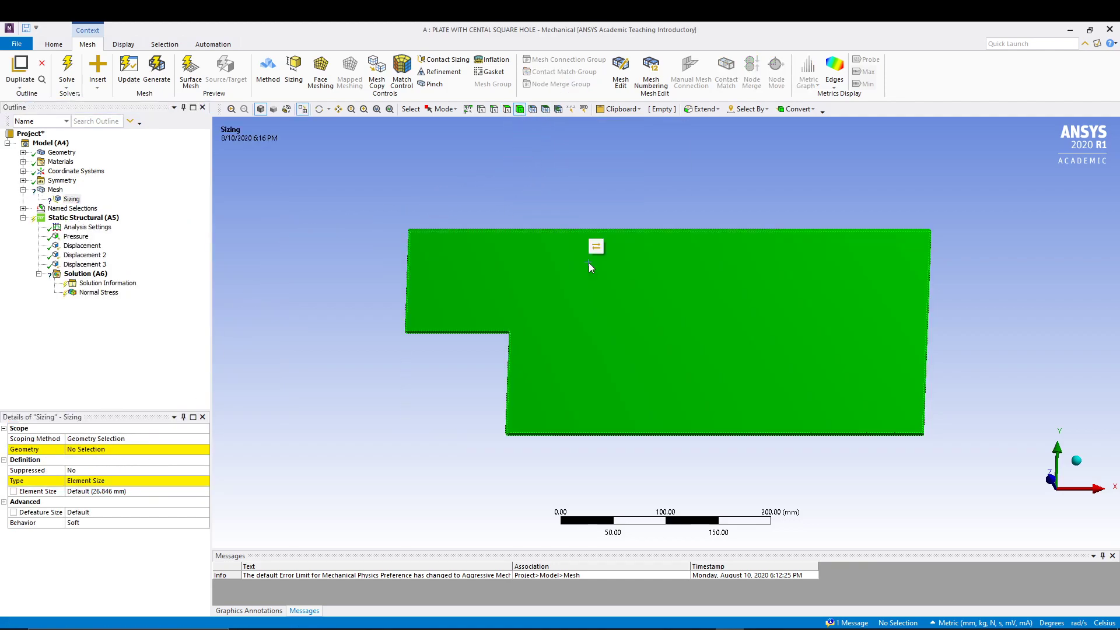
pyautogui.click(65, 450)
pyautogui.click(80, 450)
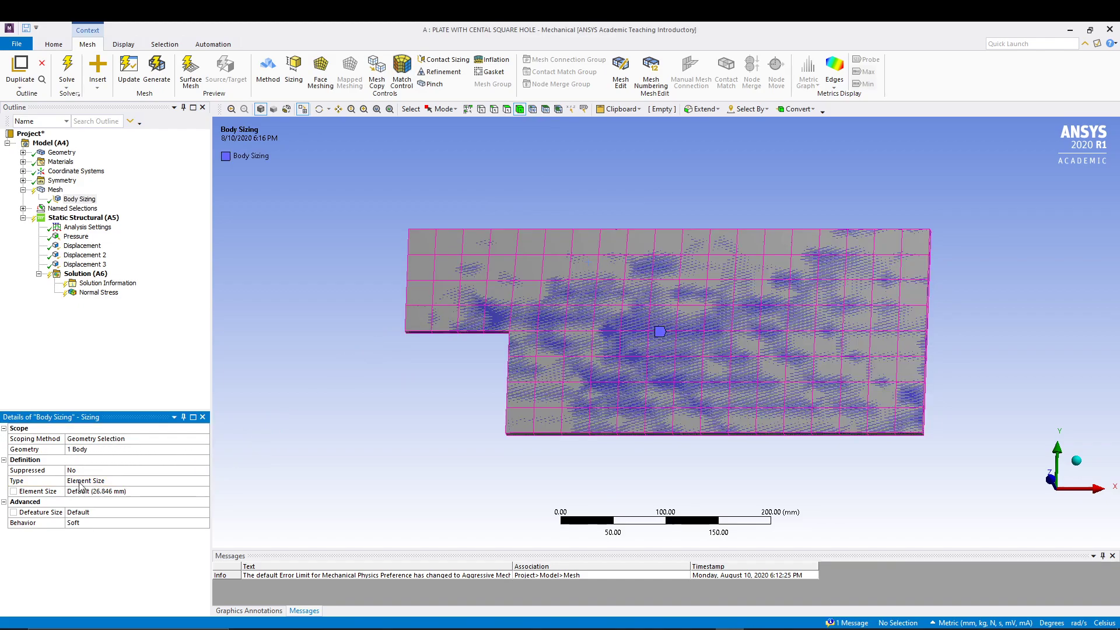
pyautogui.click(104, 491)
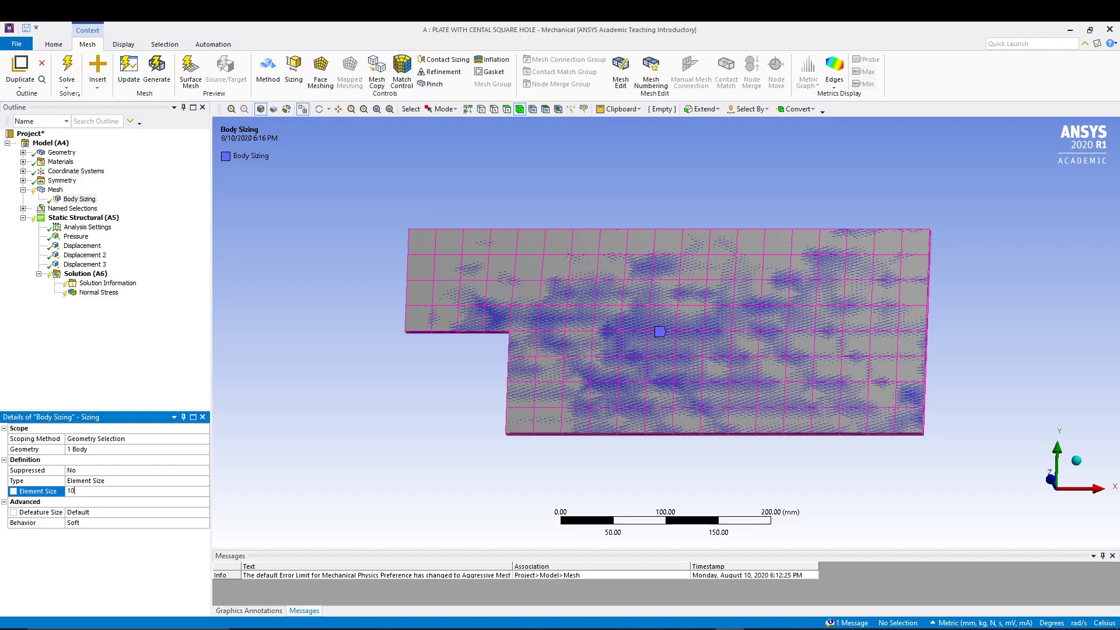
pyautogui.click(159, 349)
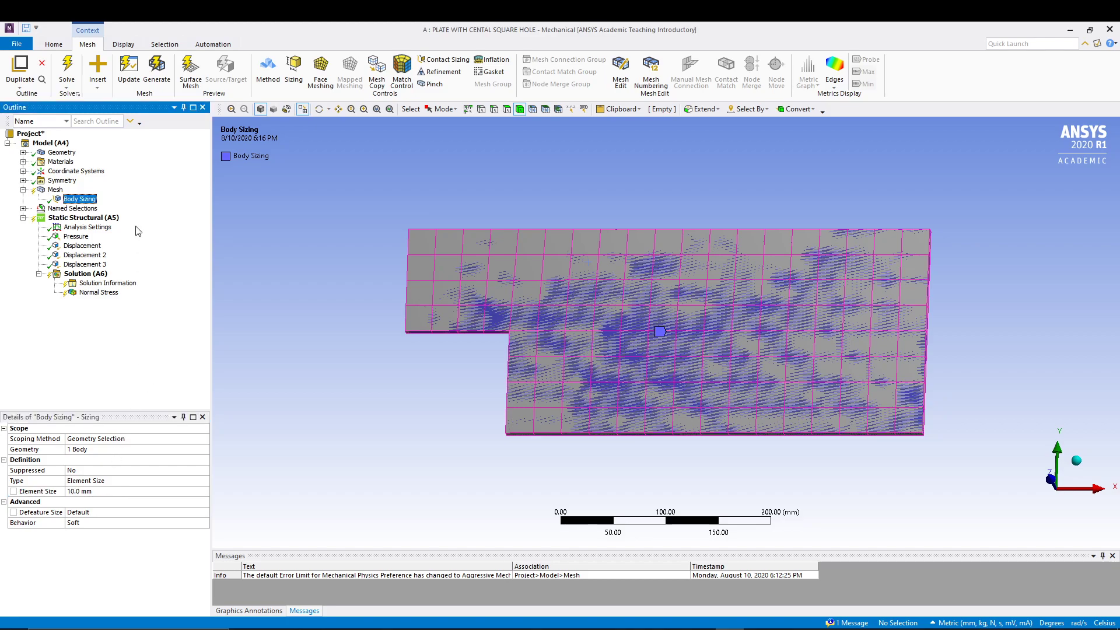
pyautogui.click(86, 274)
pyautogui.click(136, 70)
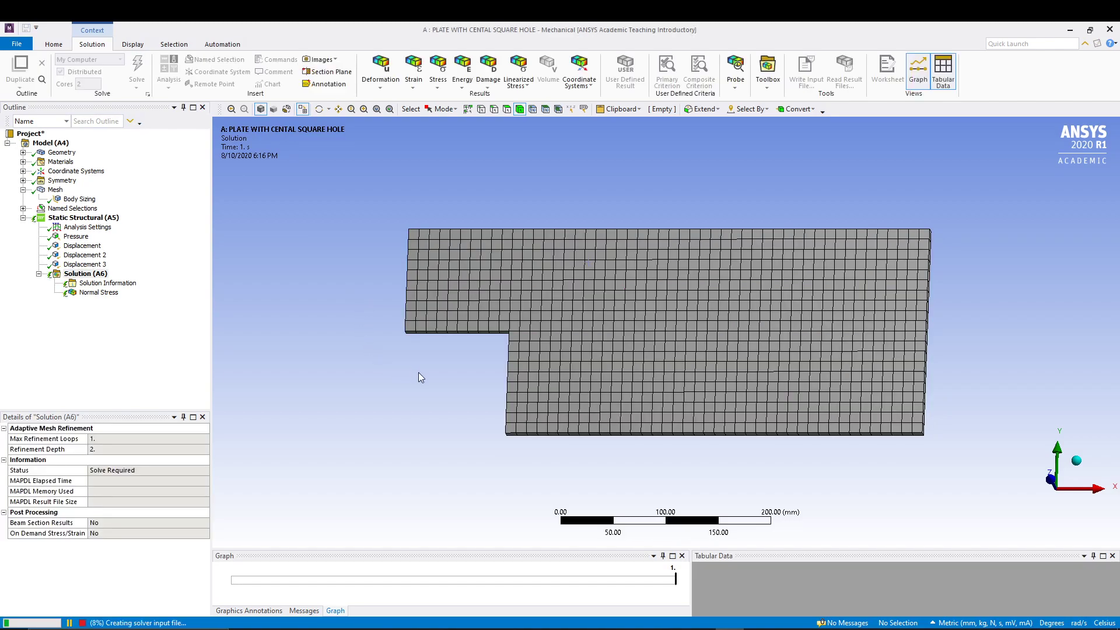
# Review the re-solved normal stress contour showing 3.4564 MPa maximum and -0.56604 MPa minimum.
pyautogui.click(111, 293)
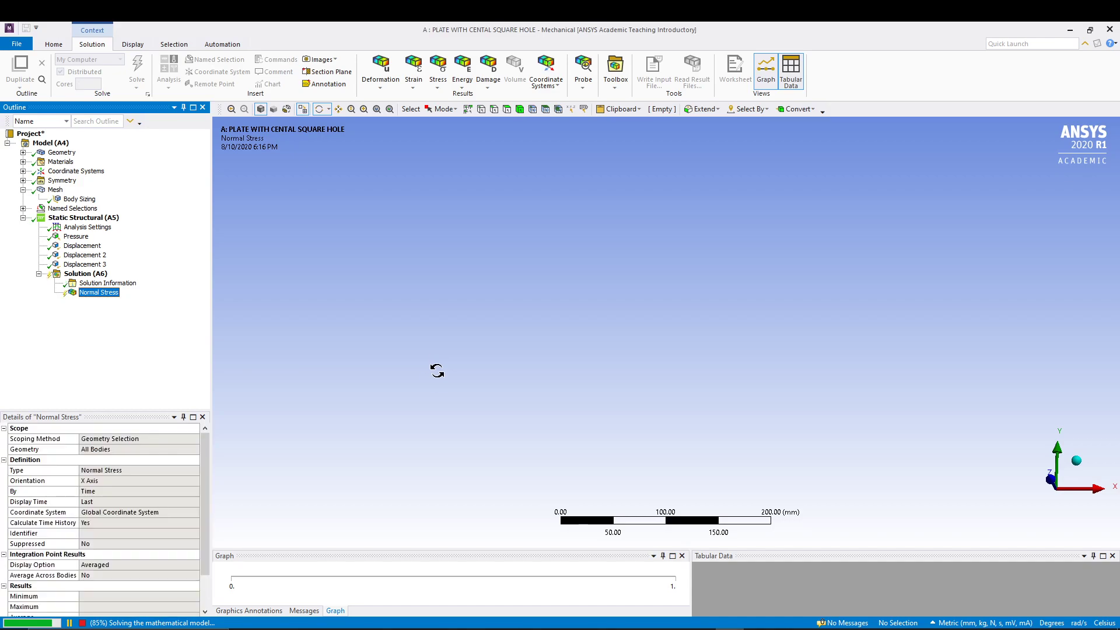
pyautogui.moveTo(385, 390); pyautogui.dragTo(387, 423)
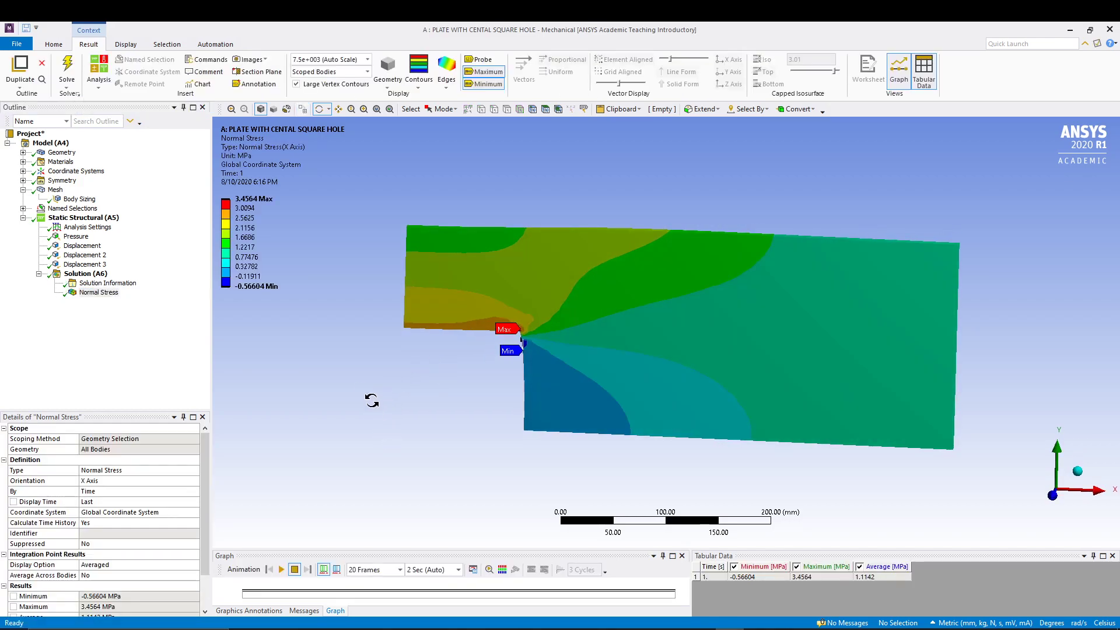
pyautogui.click(258, 200)
# Insert and evaluate a Structural Error result, peaking at 1.8655e-003 mJ at the hole corner.
pyautogui.click(92, 276)
pyautogui.rightClick(92, 277)
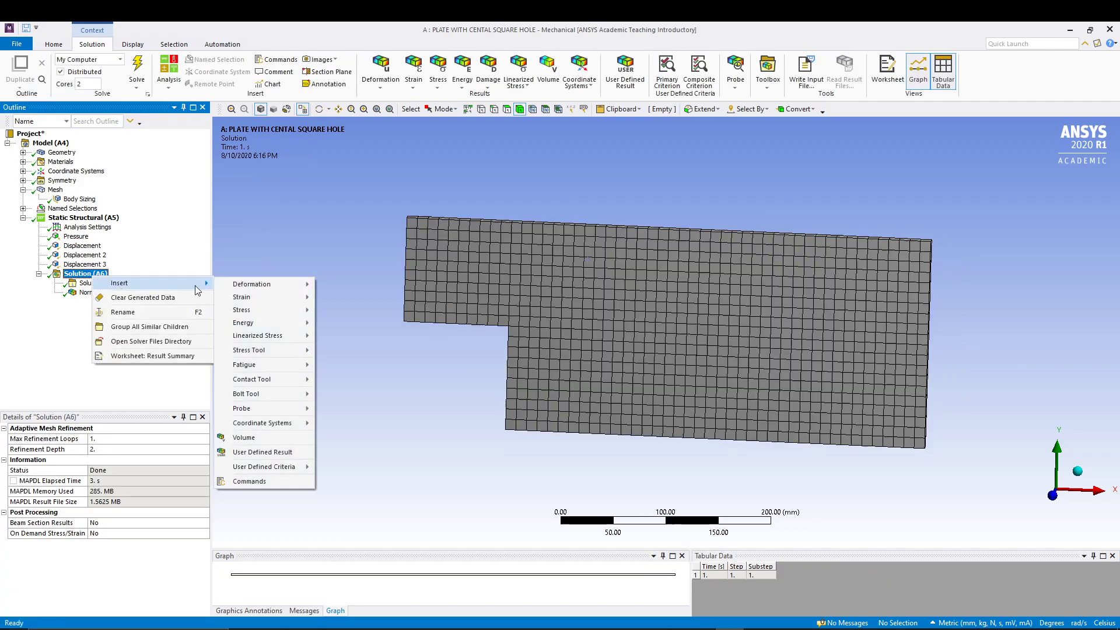
pyautogui.moveTo(262, 408)
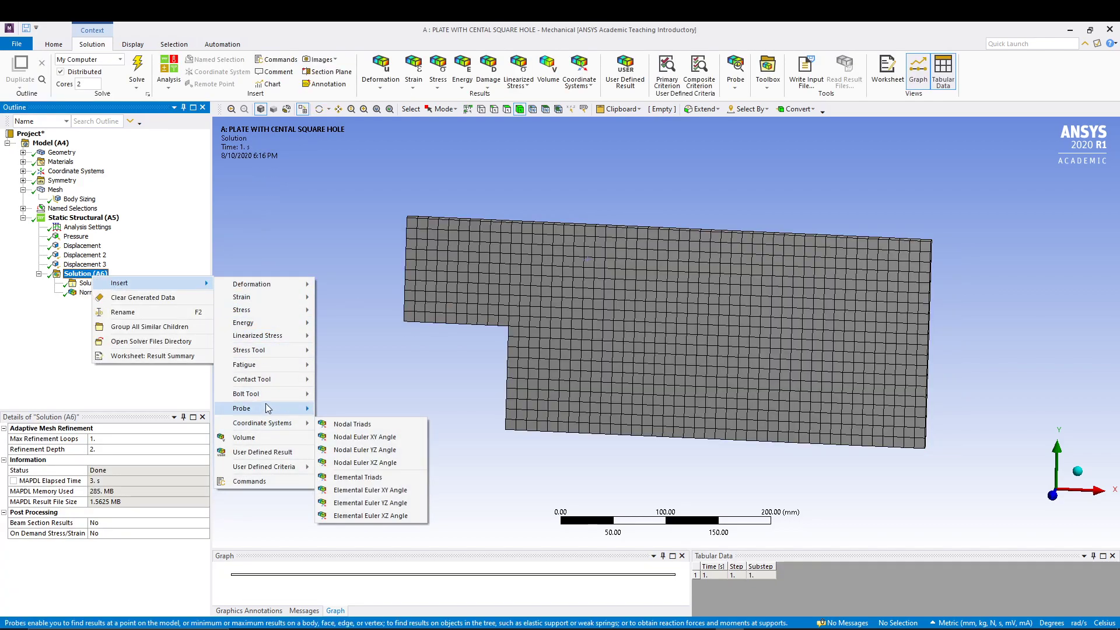
pyautogui.moveTo(245, 310)
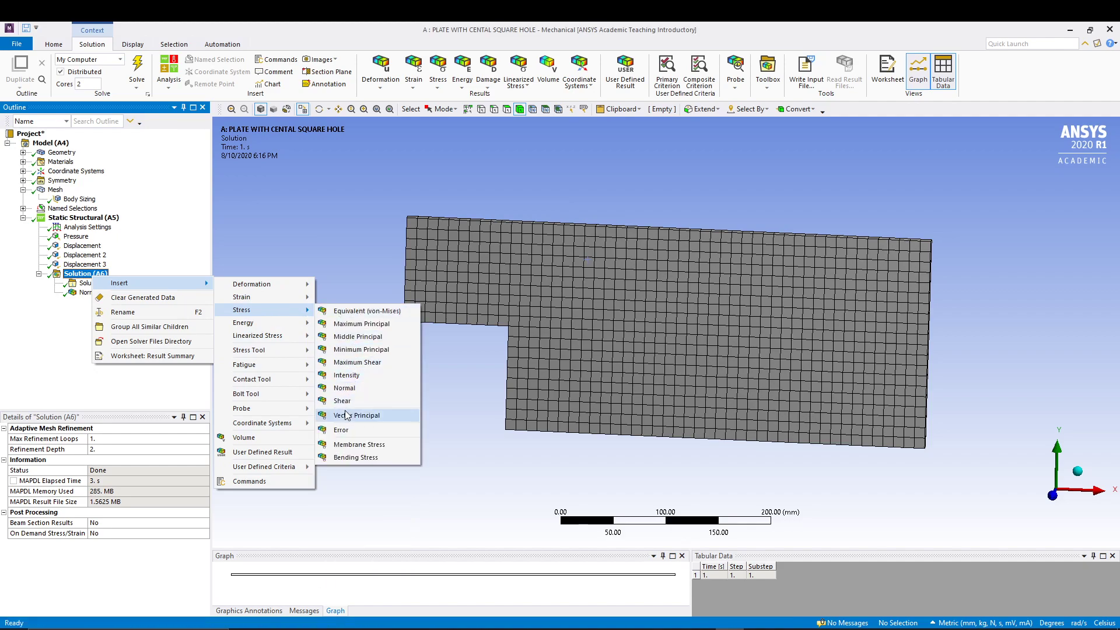
pyautogui.click(342, 430)
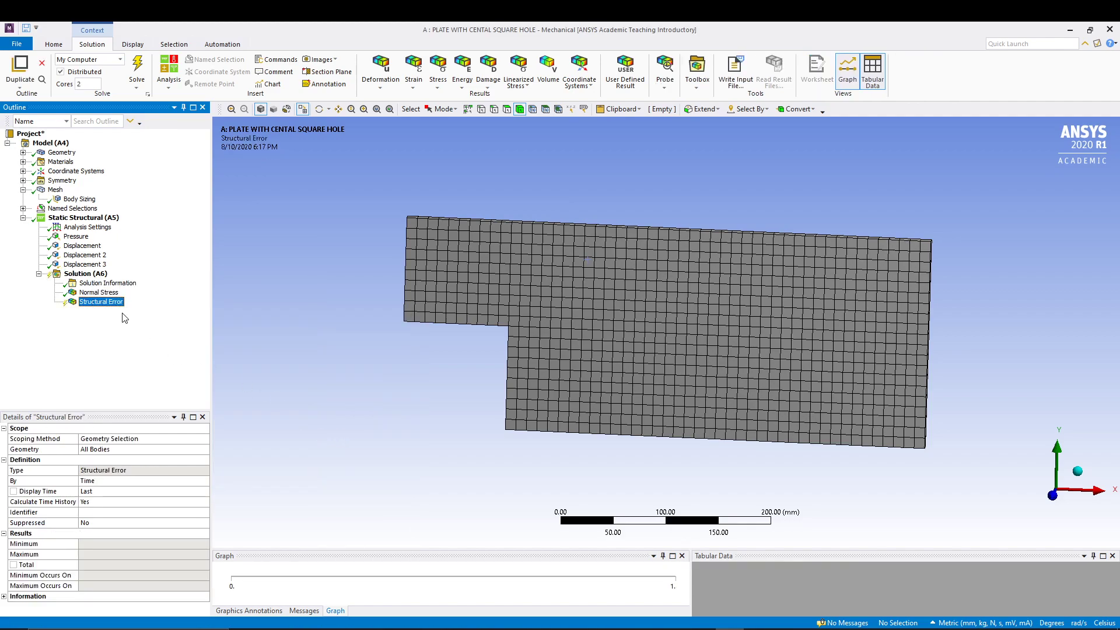
pyautogui.click(137, 68)
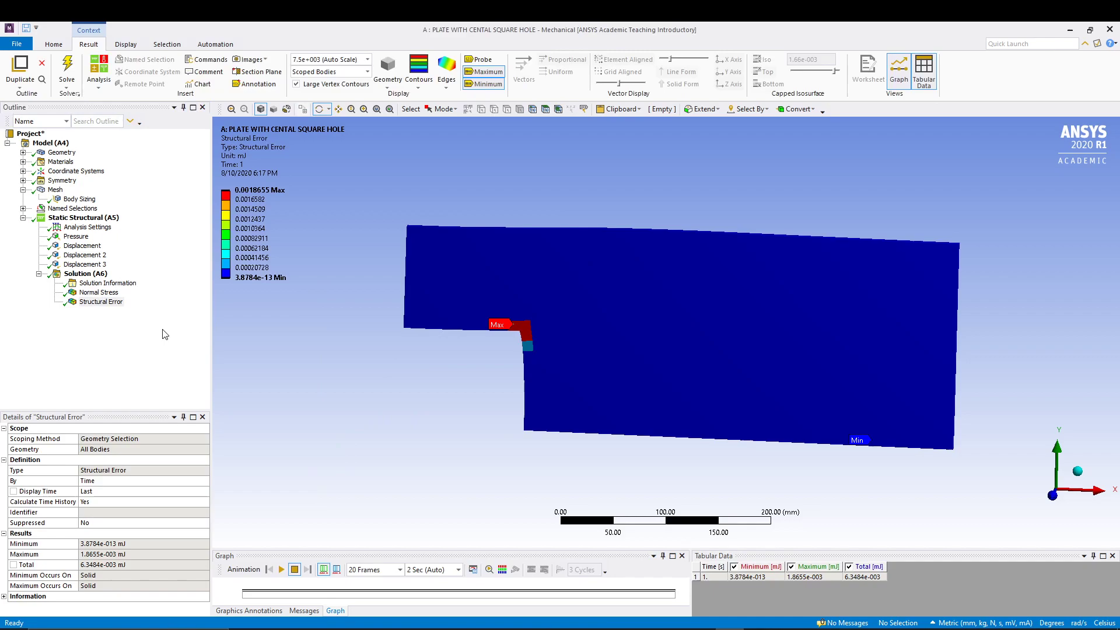
pyautogui.click(110, 304)
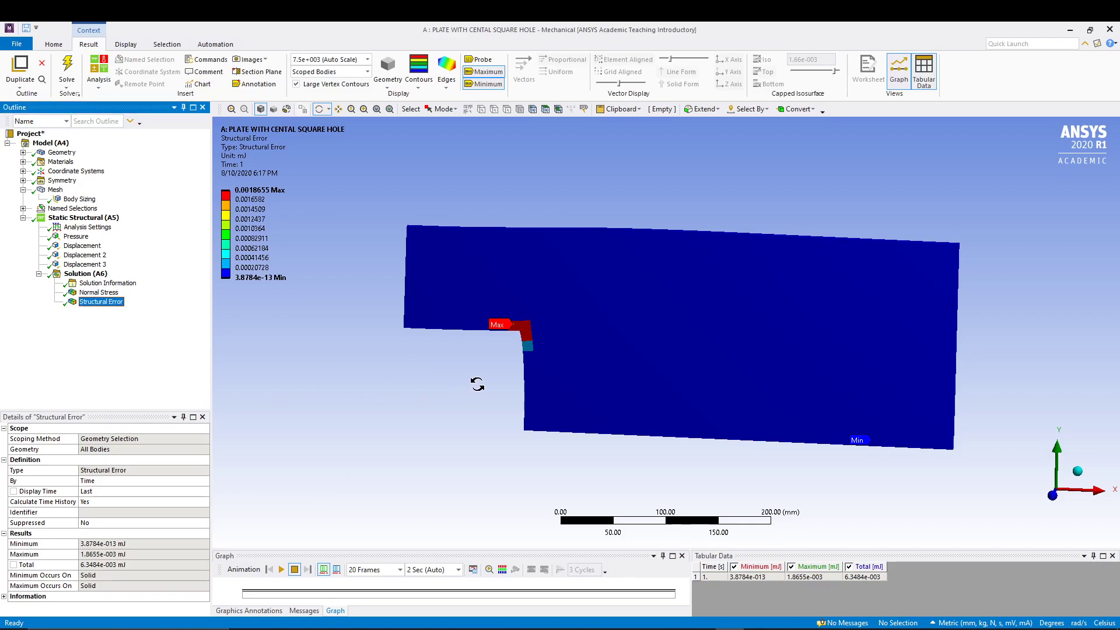
pyautogui.scroll(1, 507, 371)
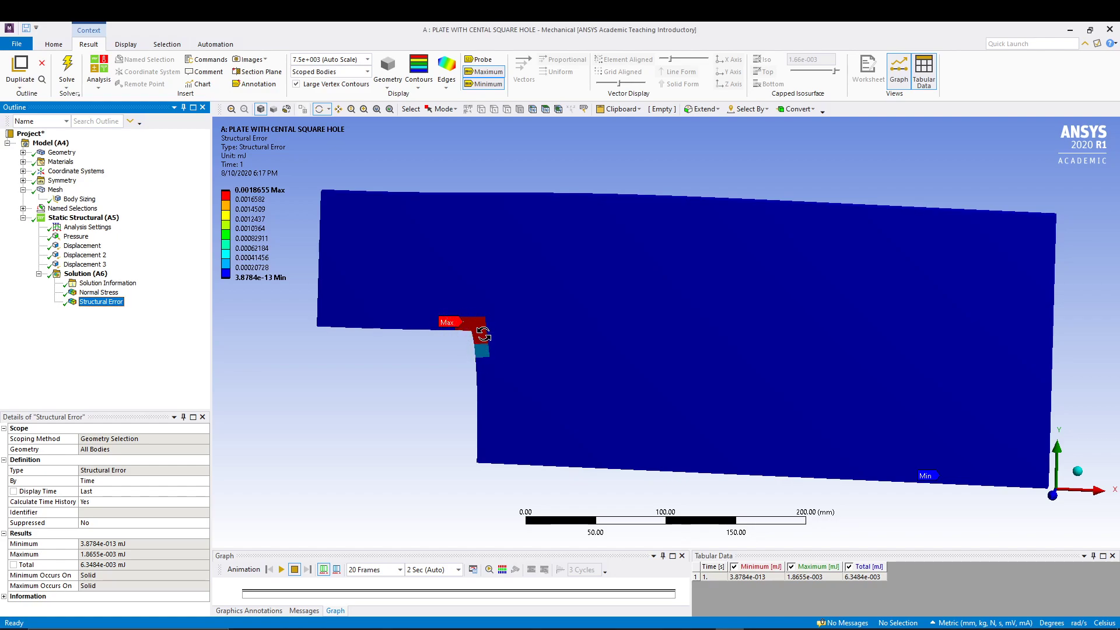
pyautogui.moveTo(439, 385); pyautogui.dragTo(413, 359)
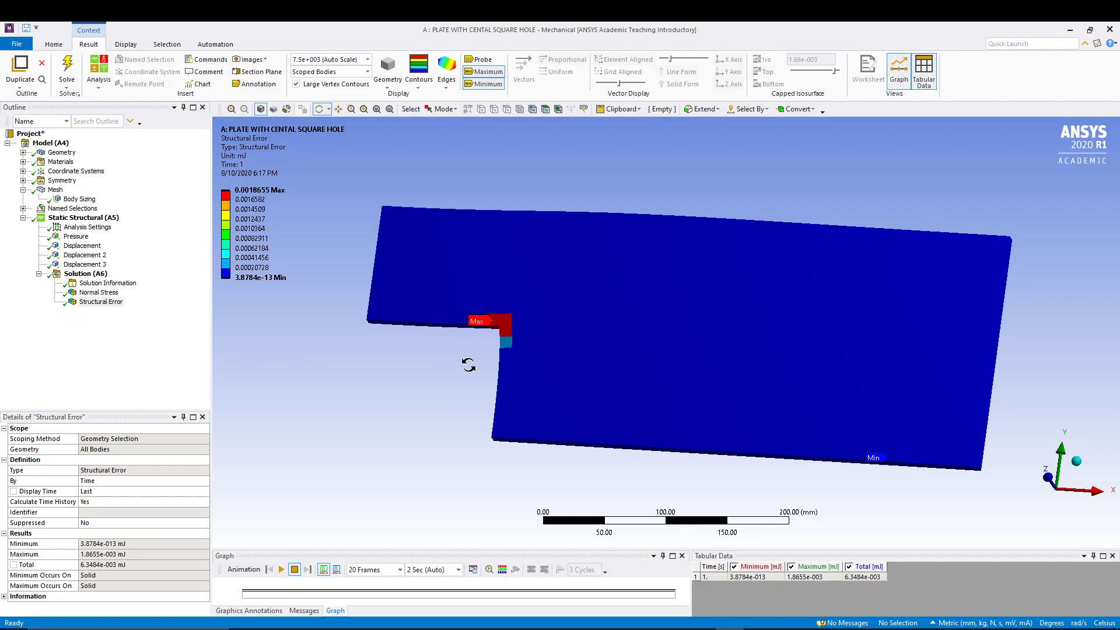
pyautogui.moveTo(468, 365); pyautogui.dragTo(478, 313)
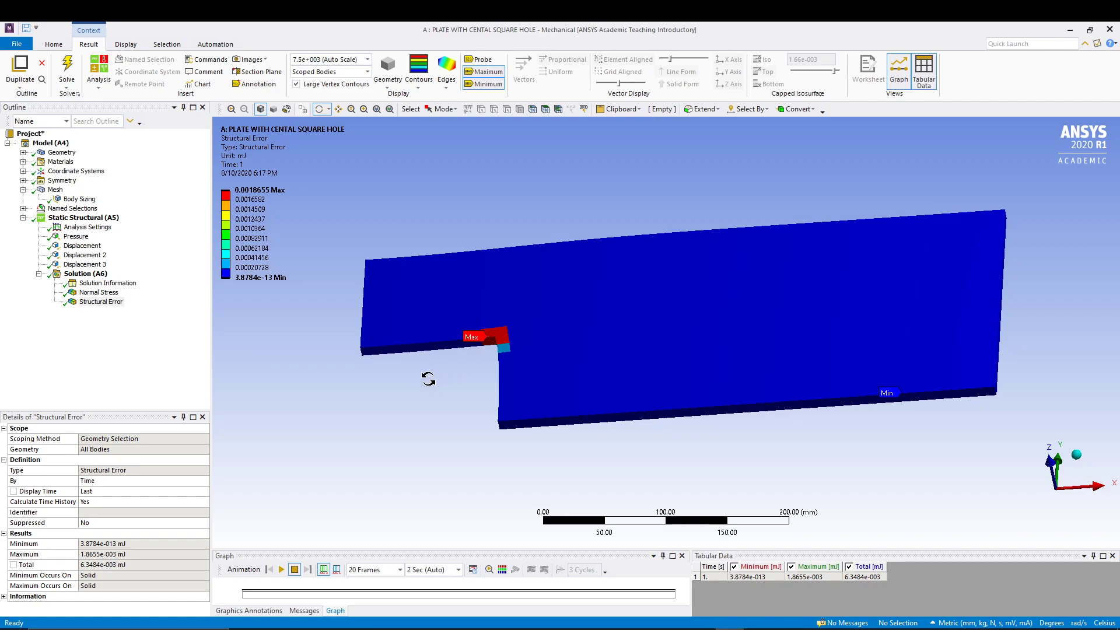
pyautogui.moveTo(430, 378); pyautogui.dragTo(435, 433)
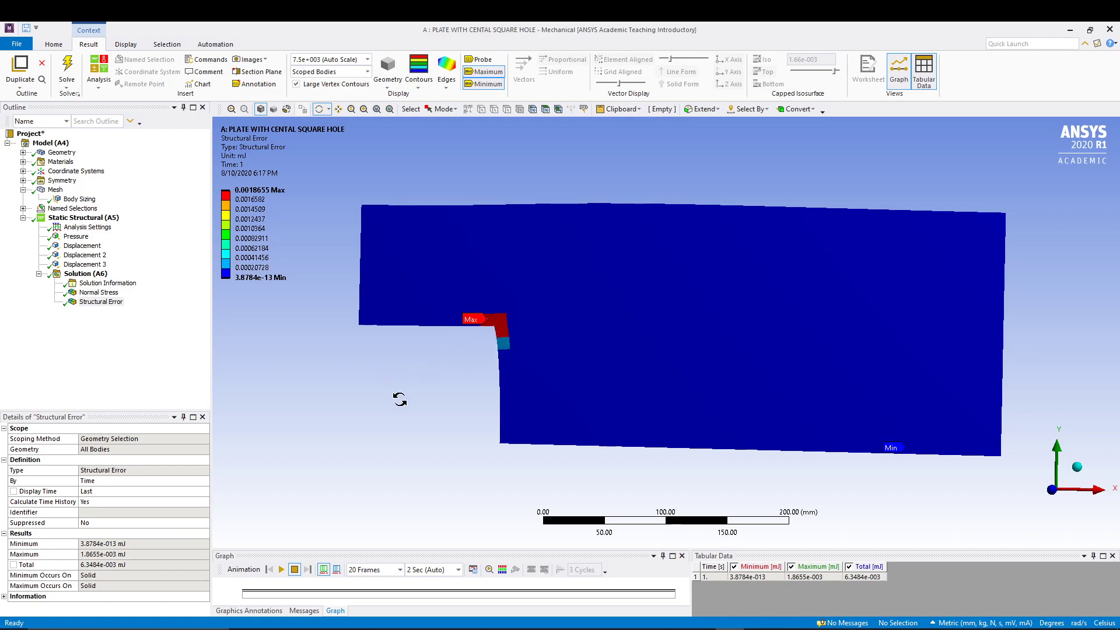
pyautogui.moveTo(479, 425); pyautogui.dragTo(456, 388)
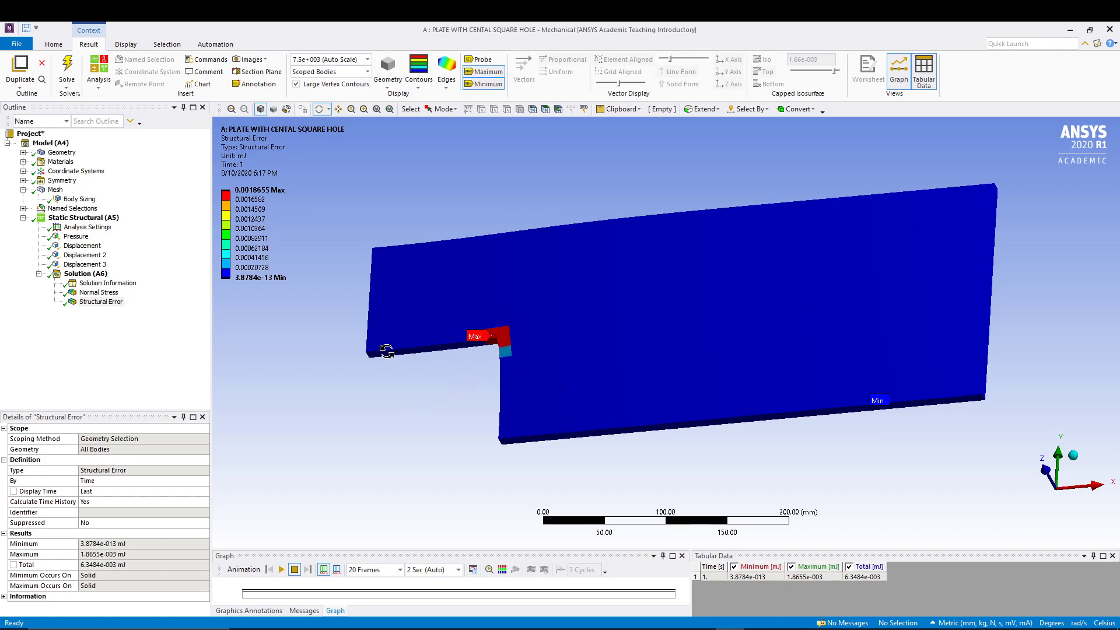
# Return to the Workbench project schematic and open the plate geometry in DesignModeler.
pyautogui.click(9, 27)
pyautogui.click(456, 479)
pyautogui.hotkey('alt', 'Tab')
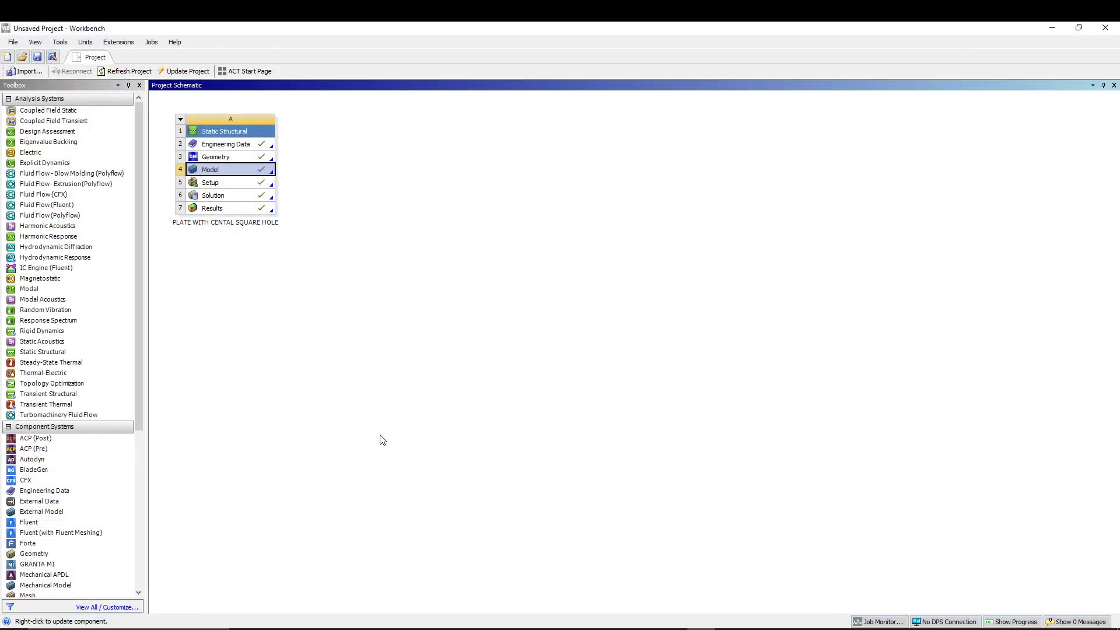
pyautogui.doubleClick(241, 158)
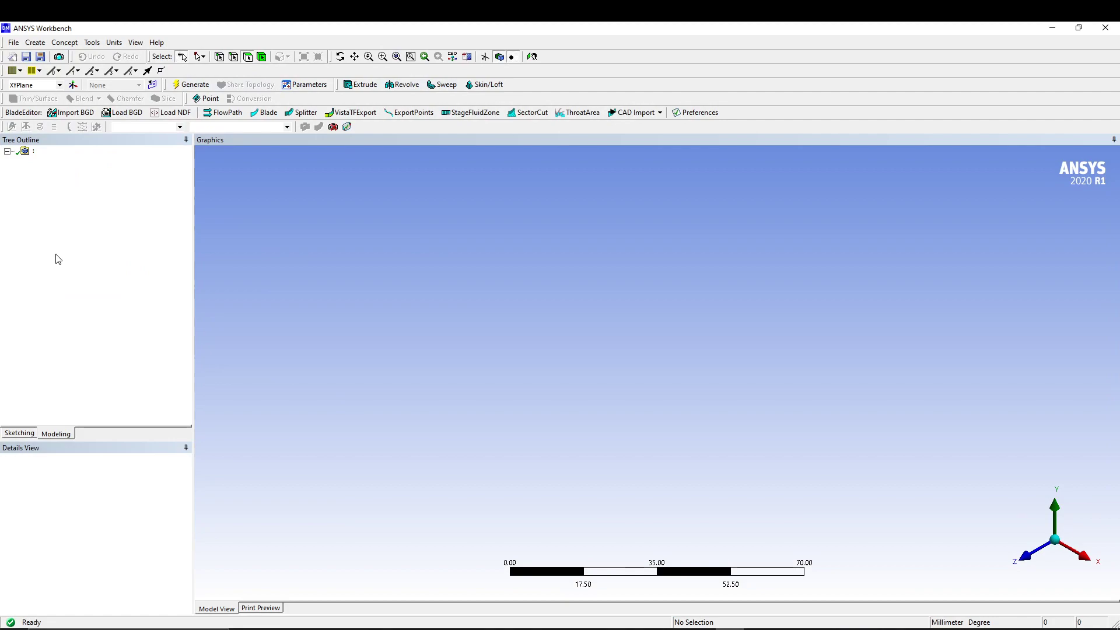
# Select Sketch1 under XYPlane and use Look At to view its notched outline face-on.
pyautogui.moveTo(457, 367); pyautogui.dragTo(549, 268, button='middle')
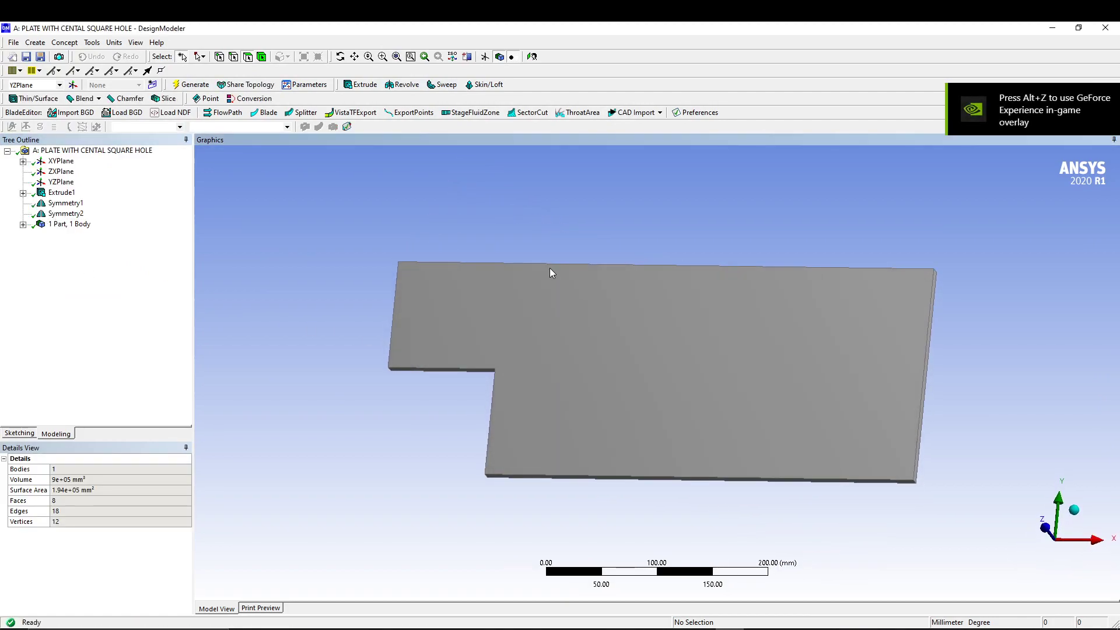
pyautogui.click(23, 162)
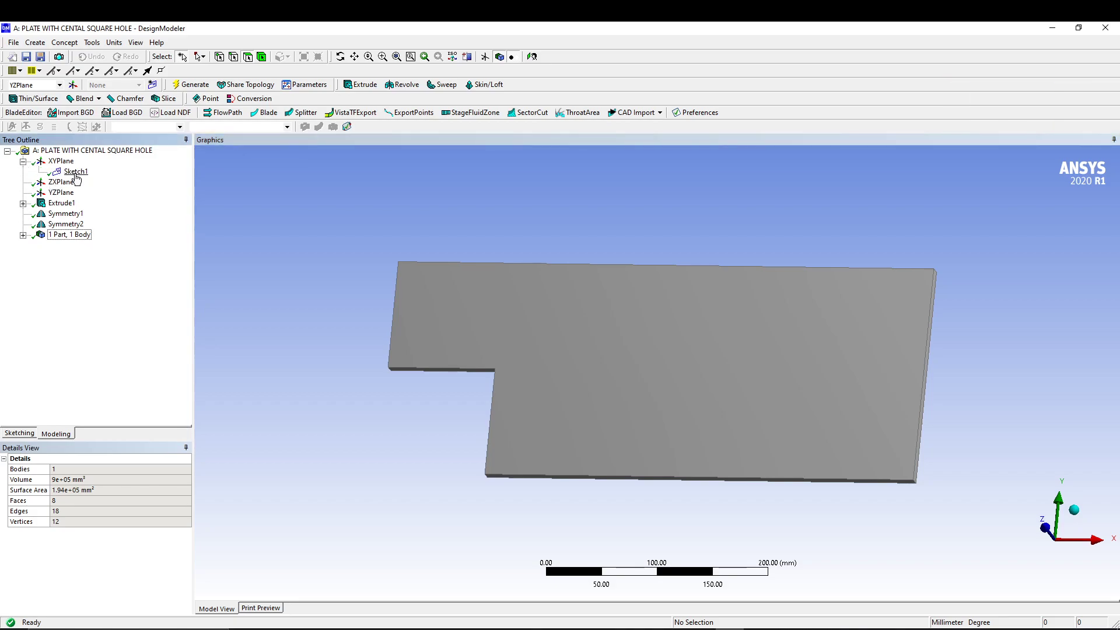
pyautogui.click(75, 172)
pyautogui.rightClick(79, 175)
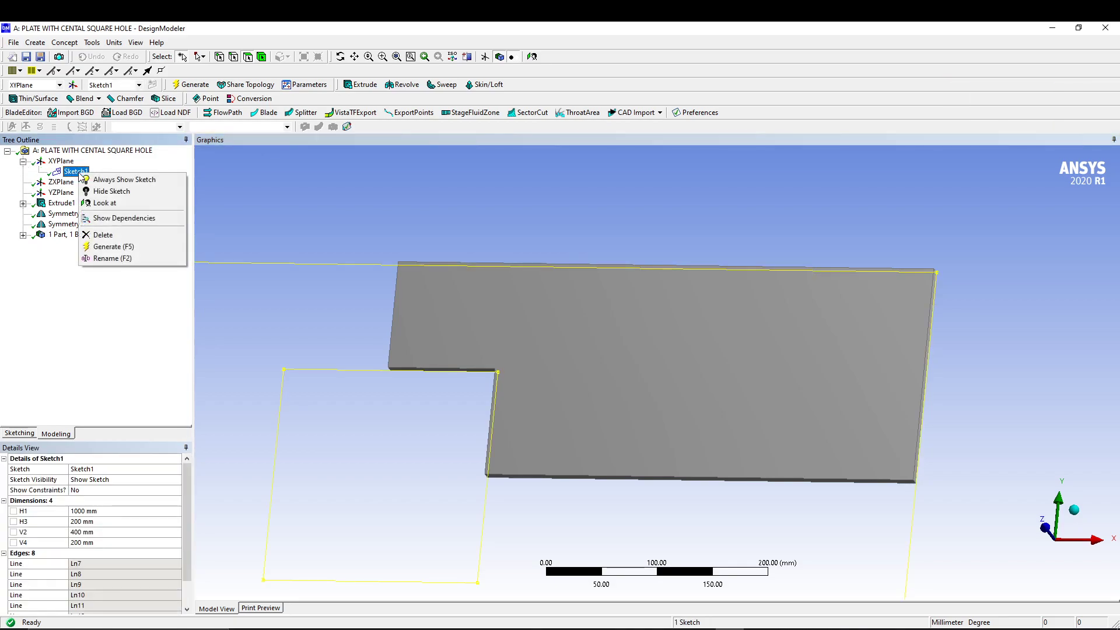
pyautogui.click(103, 204)
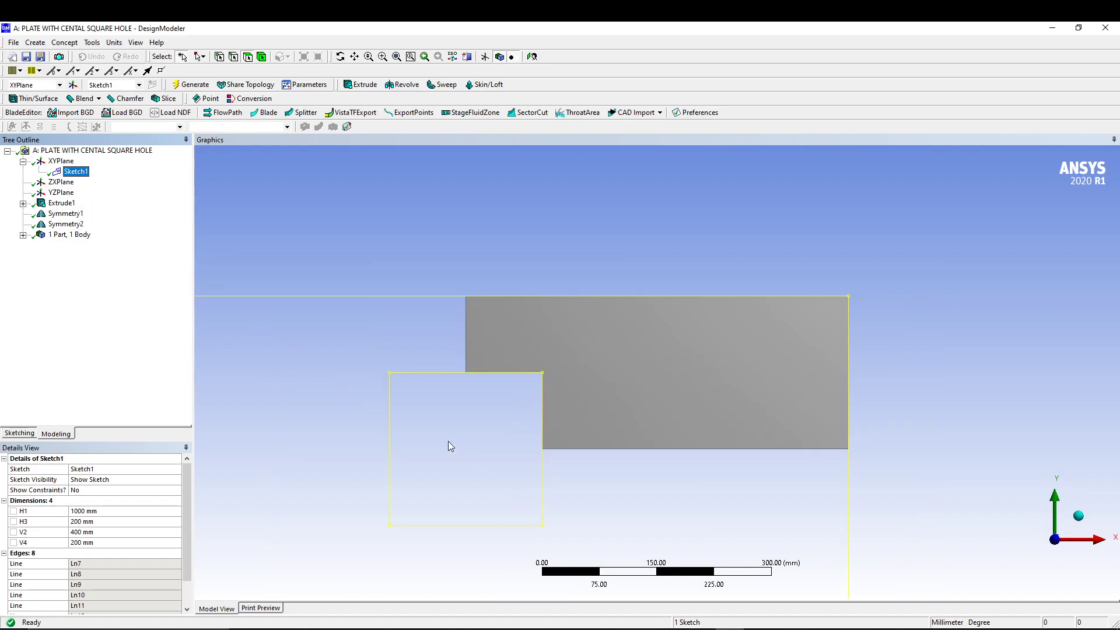
# Fillet the notch's inner corner in the sketch with a 15 mm radius.
pyautogui.click(19, 435)
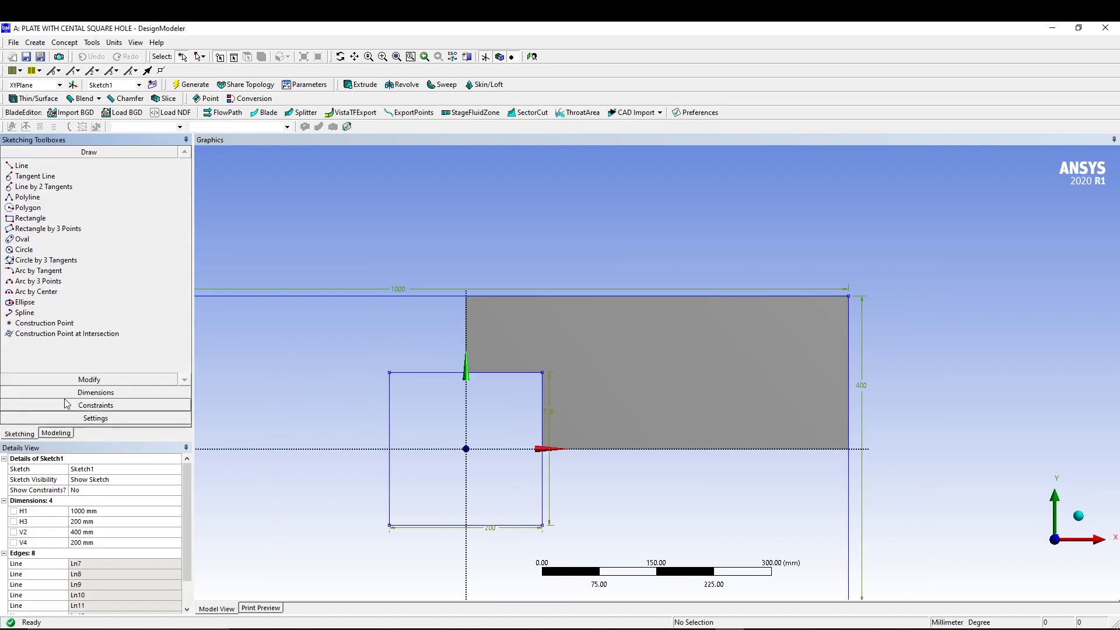
pyautogui.click(82, 385)
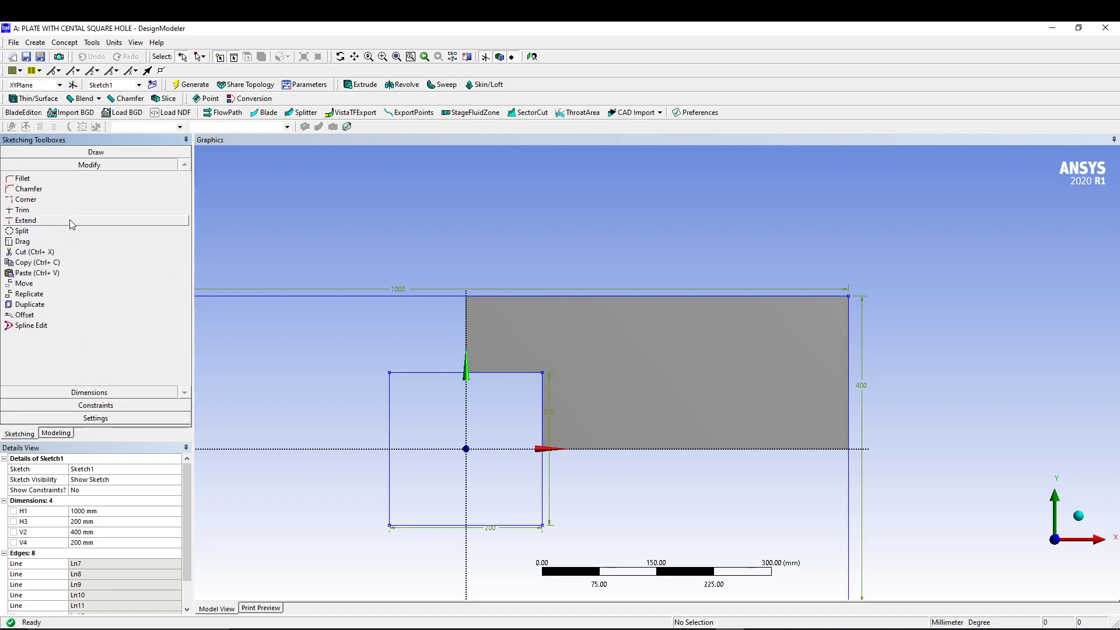
pyautogui.click(69, 181)
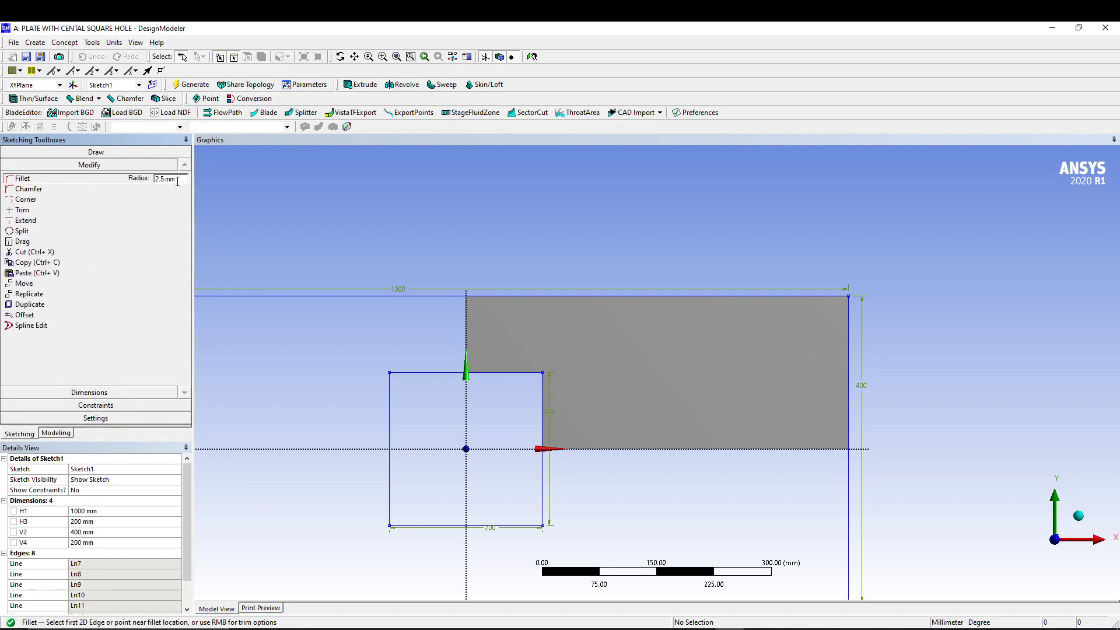
pyautogui.click(177, 181)
pyautogui.write('15')
pyautogui.click(520, 373)
pyautogui.click(543, 393)
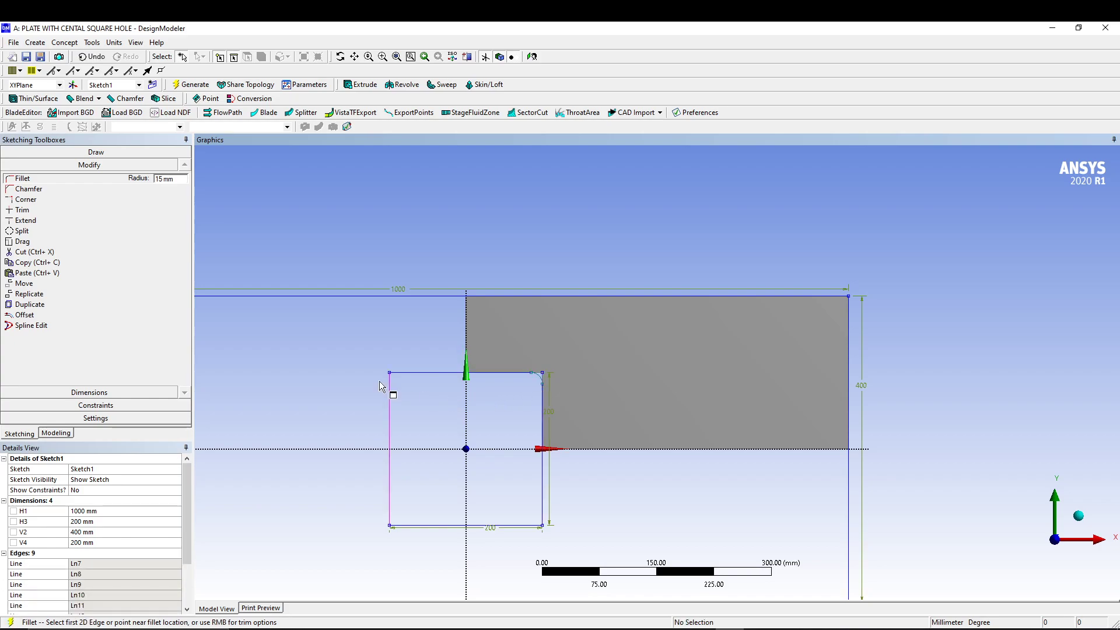
# Regenerate the plate and confirm the updated body has 9 faces and 21 edges.
pyautogui.click(189, 84)
pyautogui.moveTo(622, 206)
pyautogui.mouseDown(button='middle')
pyautogui.moveTo(670, 242)
pyautogui.moveTo(621, 275)
pyautogui.mouseUp(button='middle')
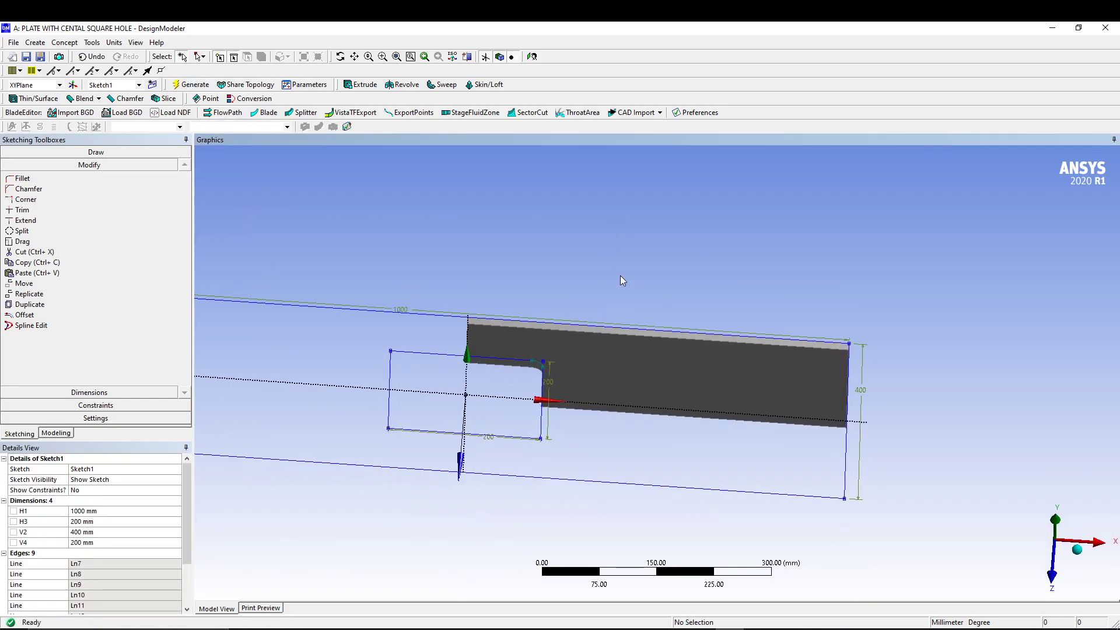
pyautogui.moveTo(554, 241)
pyautogui.mouseDown(button='middle')
pyautogui.moveTo(445, 243)
pyautogui.moveTo(375, 263)
pyautogui.mouseUp(button='middle')
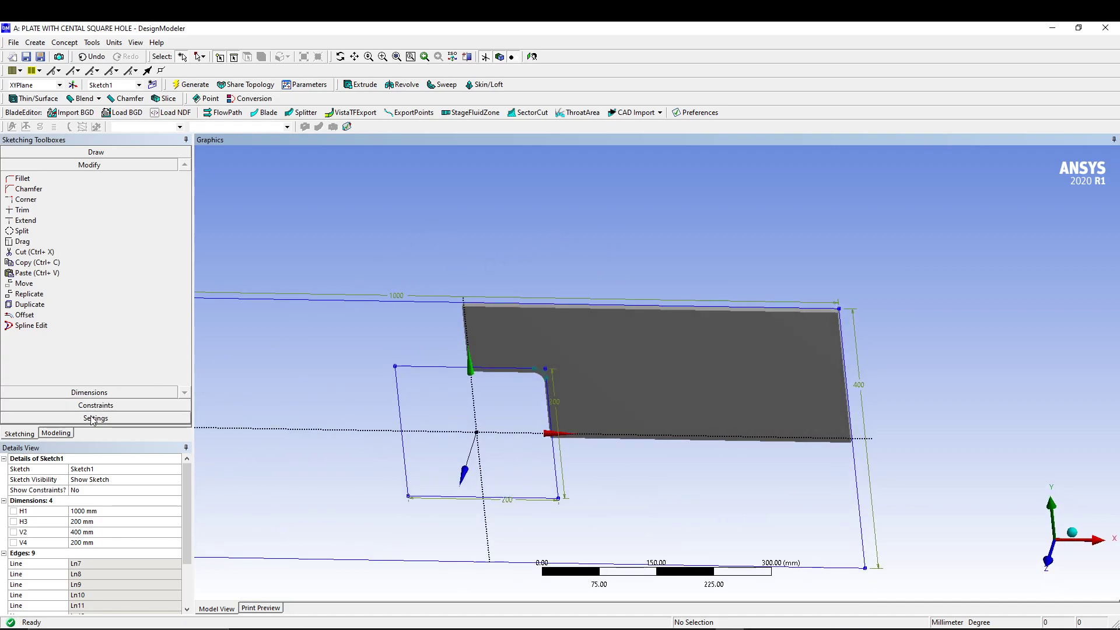
pyautogui.click(56, 433)
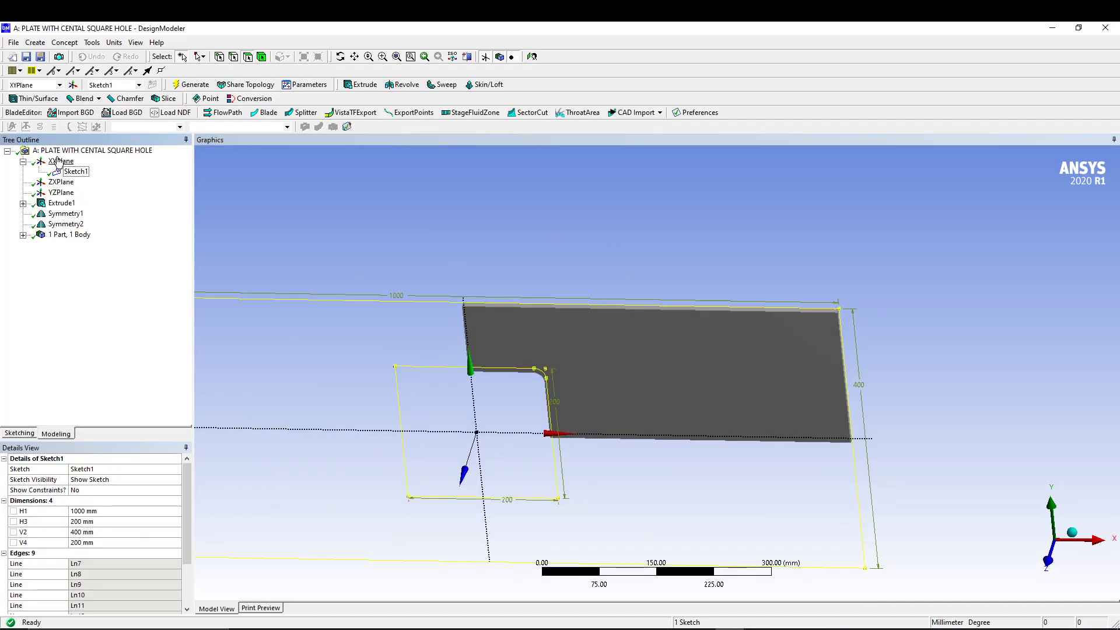
pyautogui.click(65, 236)
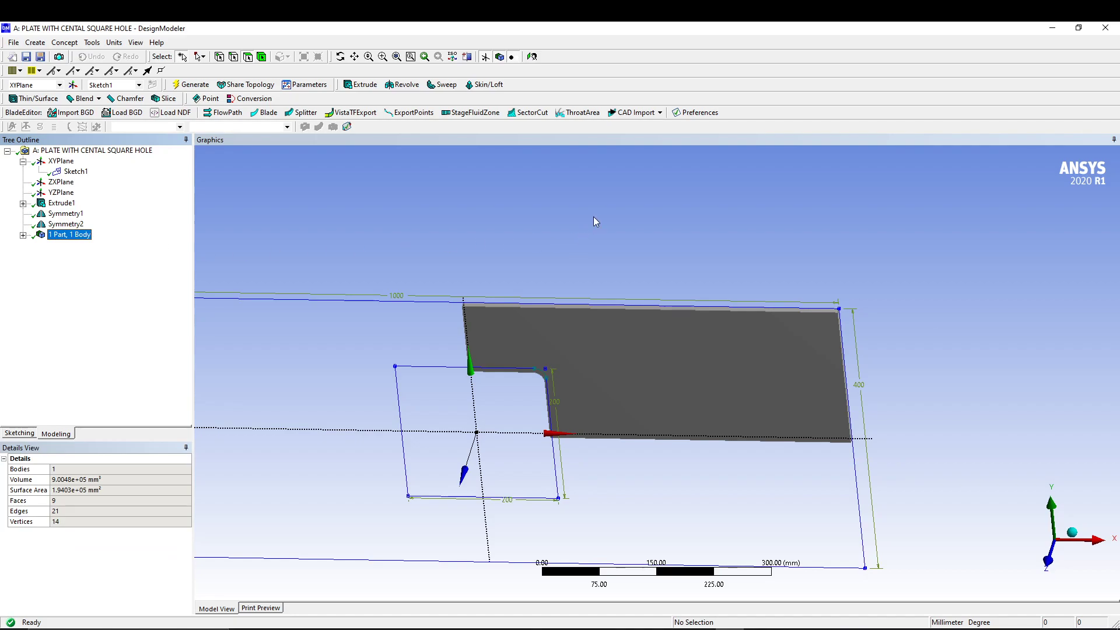
pyautogui.moveTo(535, 240)
pyautogui.mouseDown(button='middle')
pyautogui.moveTo(527, 169)
pyautogui.moveTo(528, 215)
pyautogui.moveTo(574, 215)
pyautogui.mouseUp(button='middle')
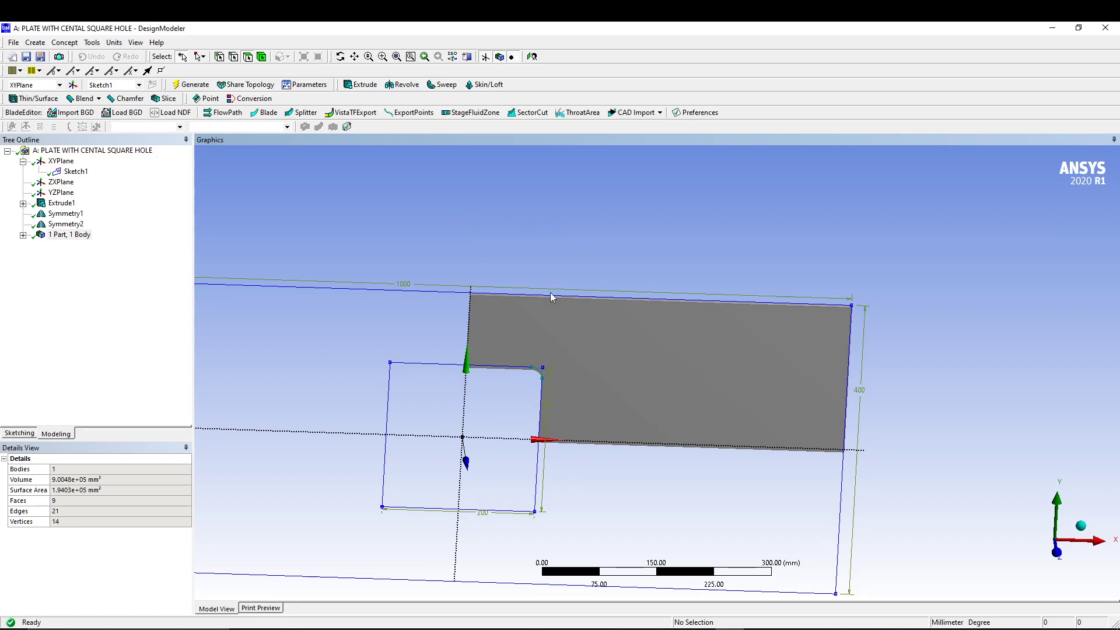
# Reopen the model in Mechanical and accept re-reading the updated geometry from DesignModeler.
pyautogui.hotkey('alt', 'Tab')
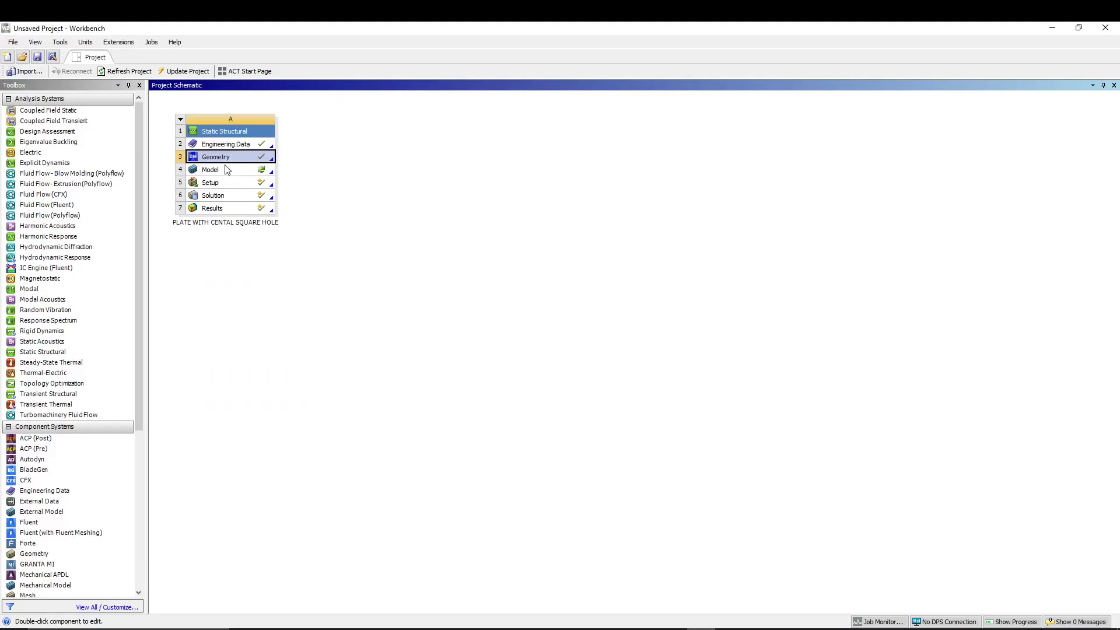
pyautogui.doubleClick(228, 169)
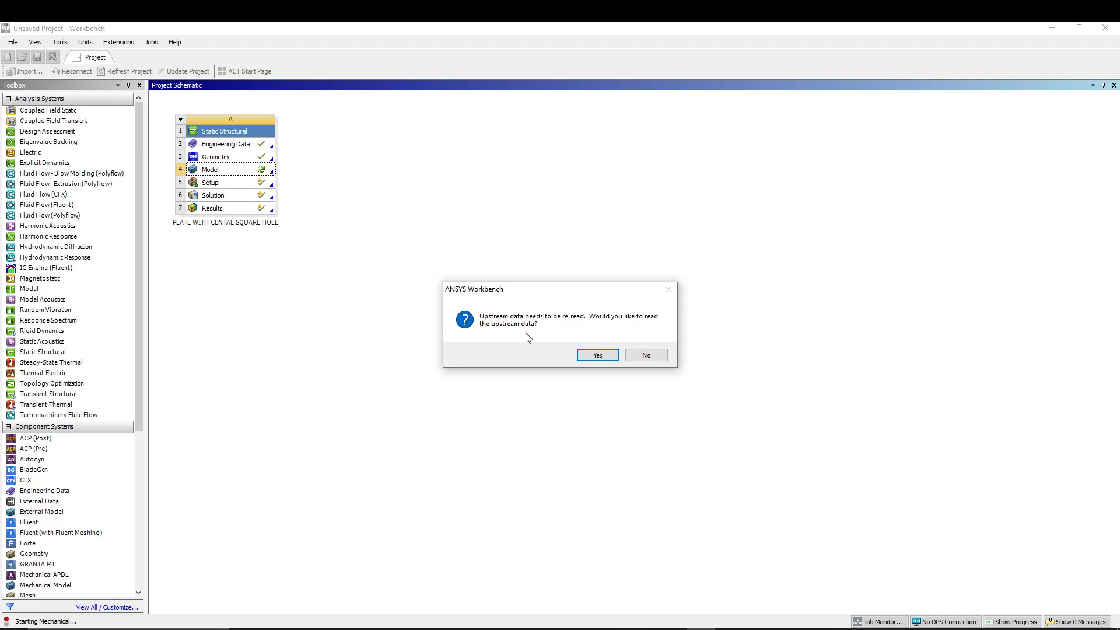
pyautogui.click(595, 357)
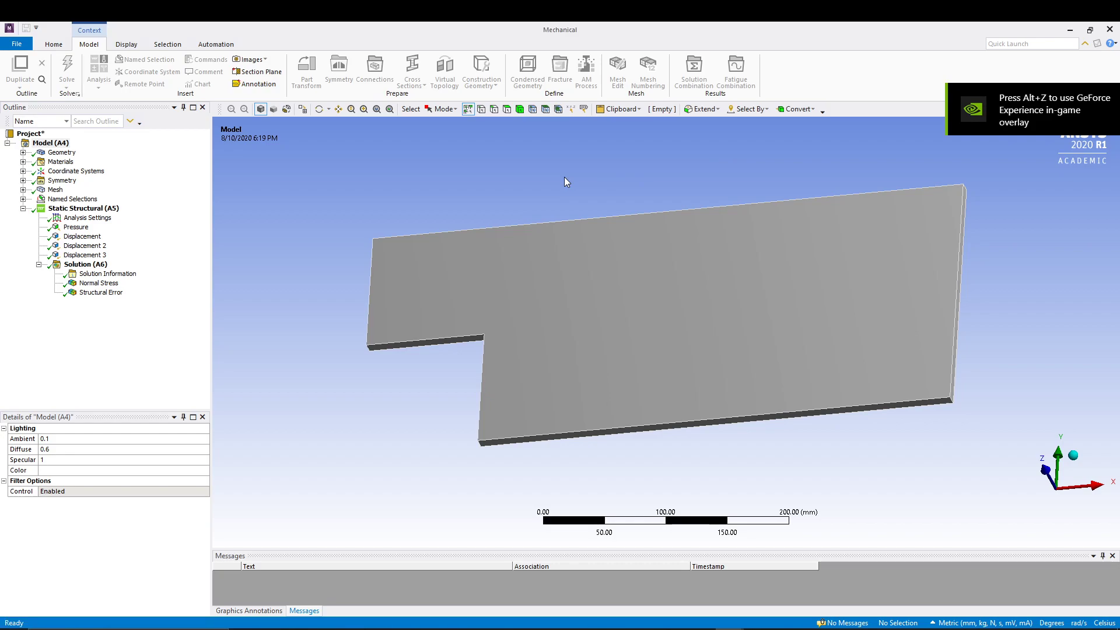
# Re-solve the filleted plate, then select the Body Sizing mesh control under Mesh.
pyautogui.moveTo(547, 184)
pyautogui.mouseDown(button='middle')
pyautogui.moveTo(583, 207)
pyautogui.moveTo(563, 172)
pyautogui.mouseUp(button='middle')
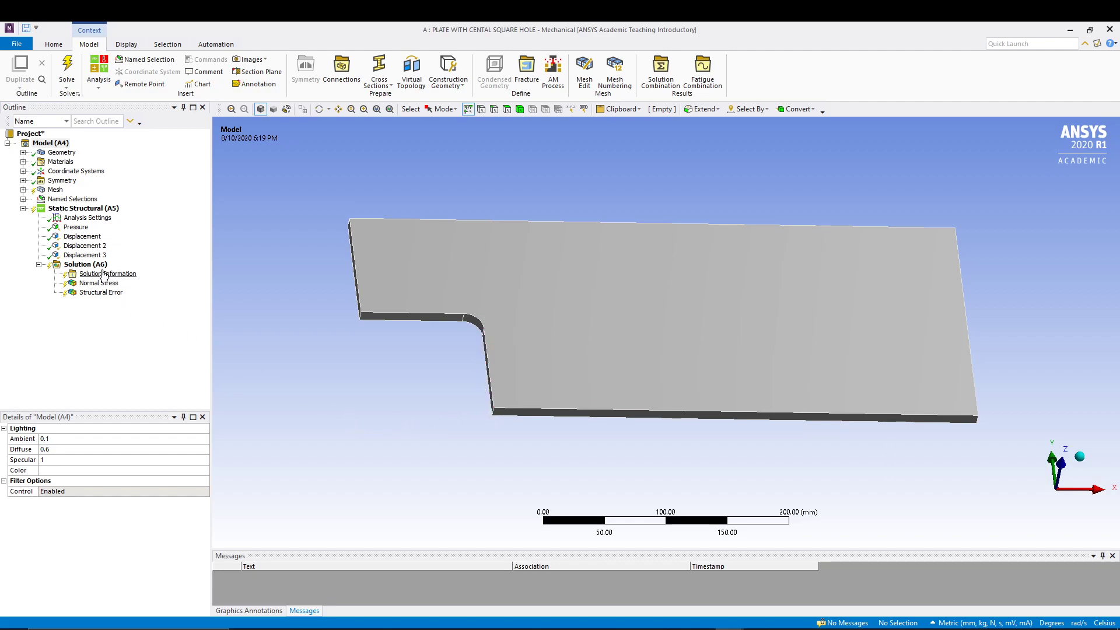
pyautogui.click(85, 264)
pyautogui.click(133, 84)
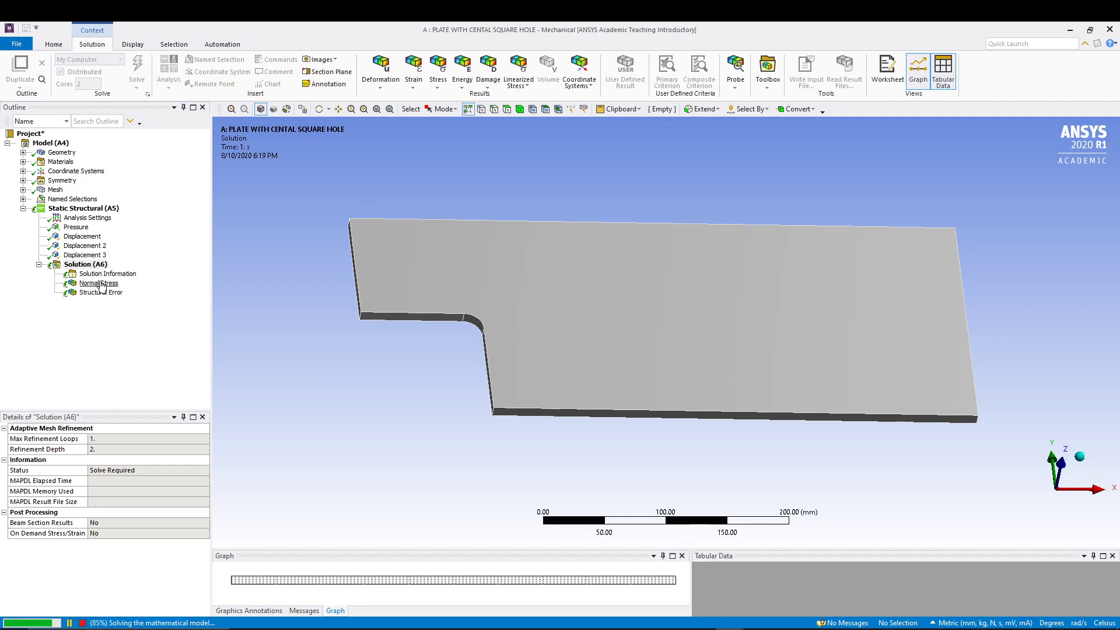
pyautogui.click(23, 190)
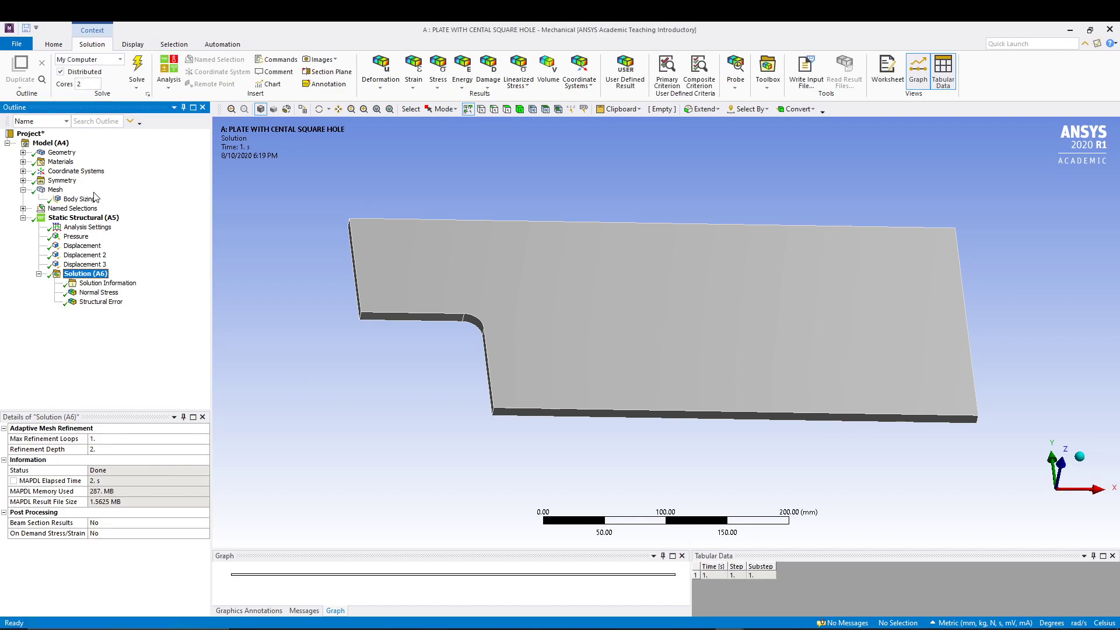
pyautogui.click(78, 200)
# Delete the Body Sizing control and re-solve on the default mesh.
pyautogui.rightClick(77, 200)
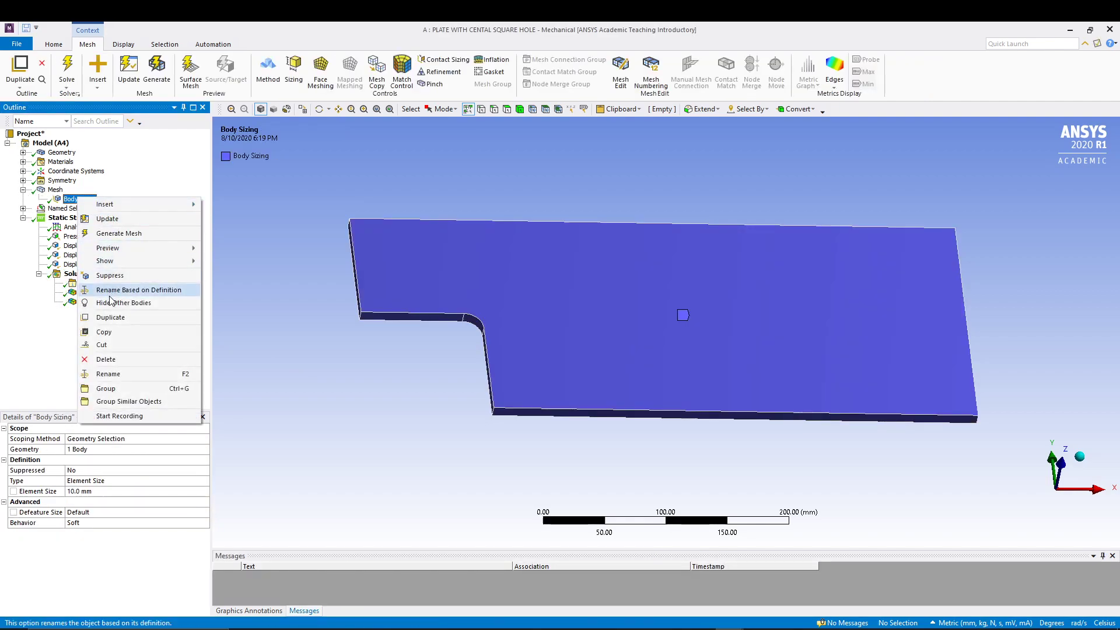
pyautogui.click(116, 360)
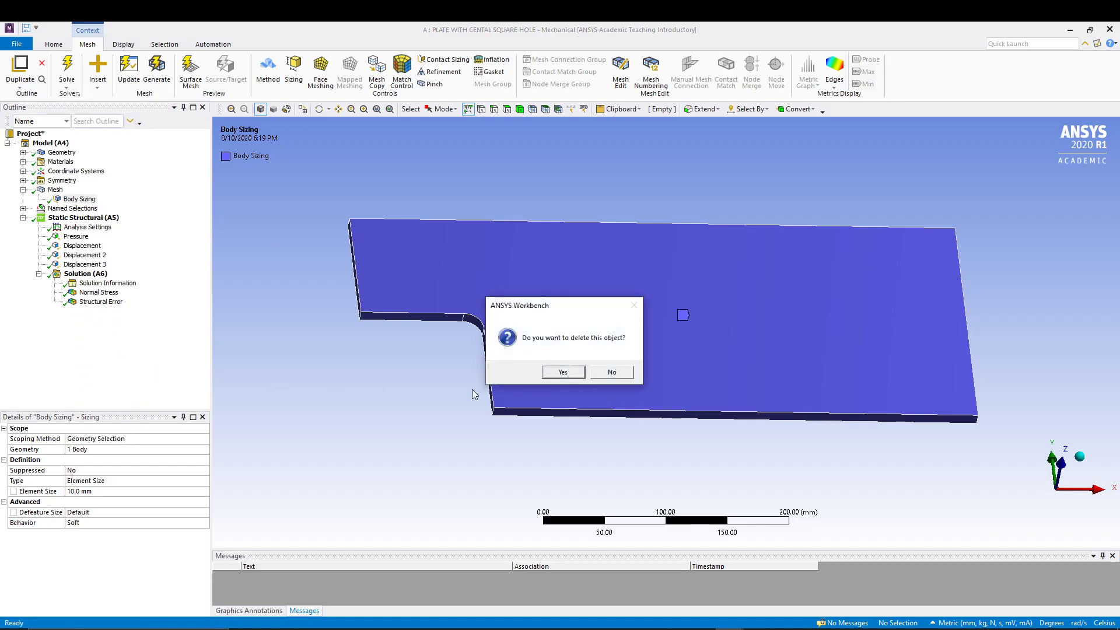
pyautogui.click(548, 379)
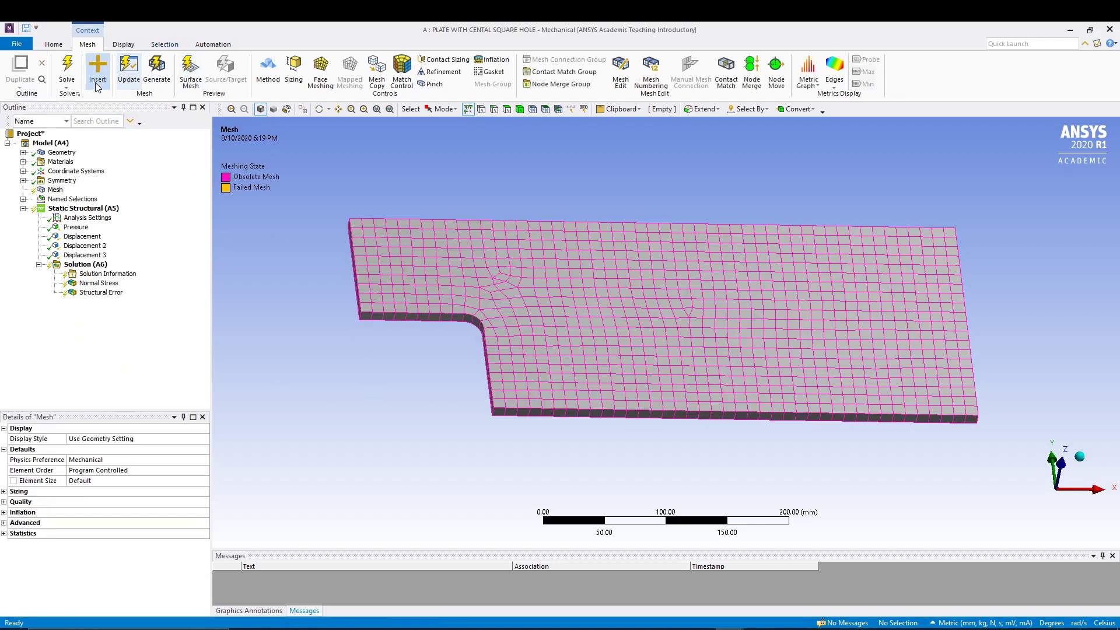
pyautogui.click(87, 265)
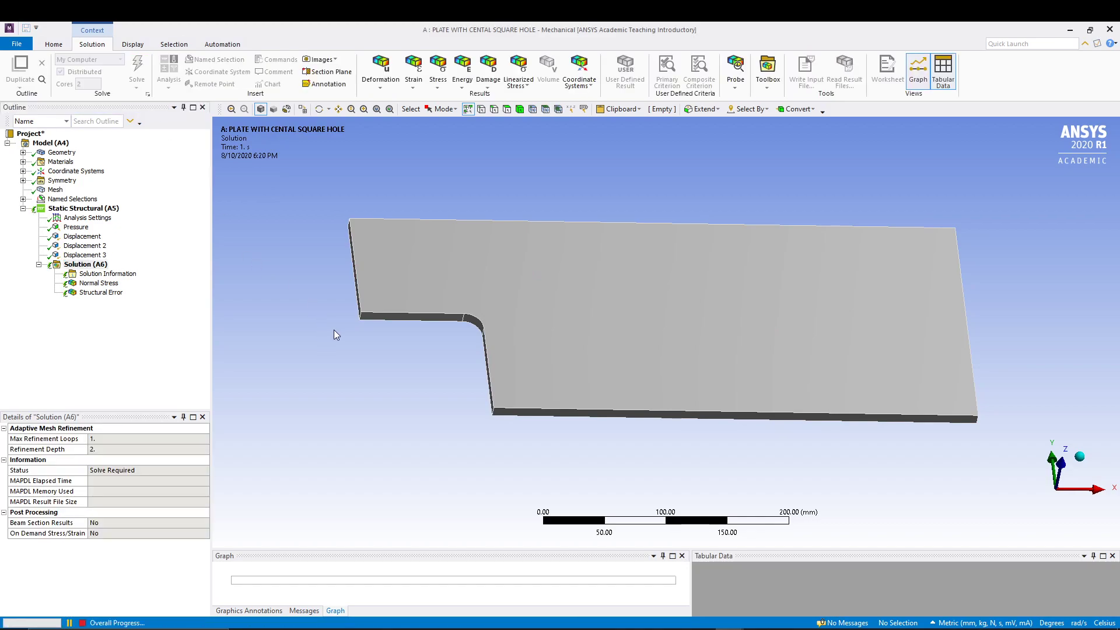
pyautogui.moveTo(333, 333); pyautogui.dragTo(305, 358, button='middle')
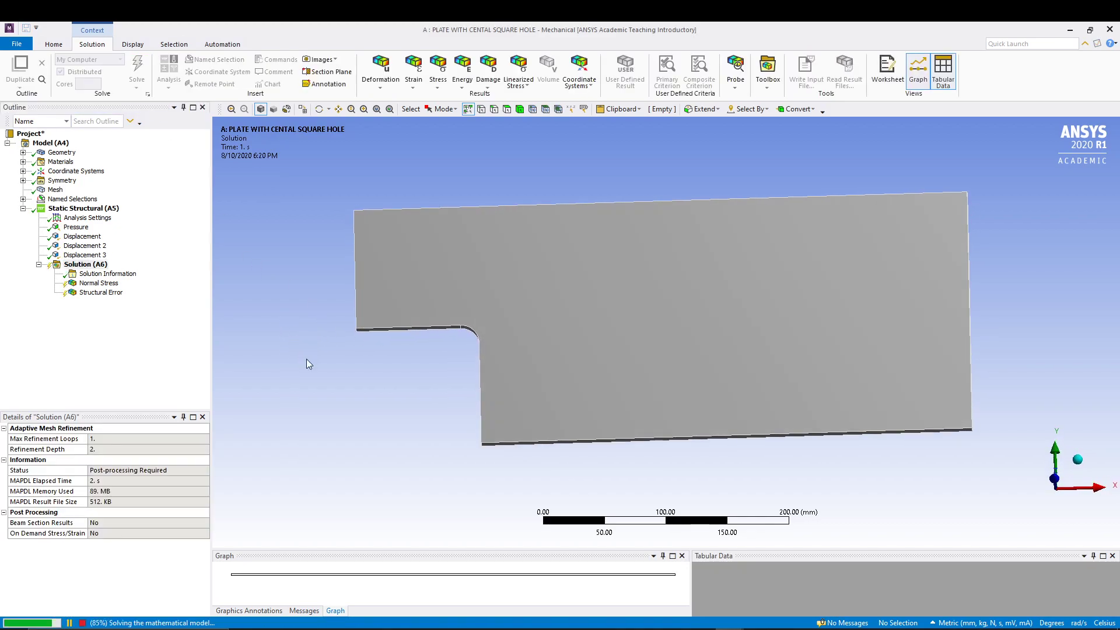
# Check the 976-node, 119-element mesh and show the X normal stress contour peaking at 3.9786 MPa.
pyautogui.click(56, 190)
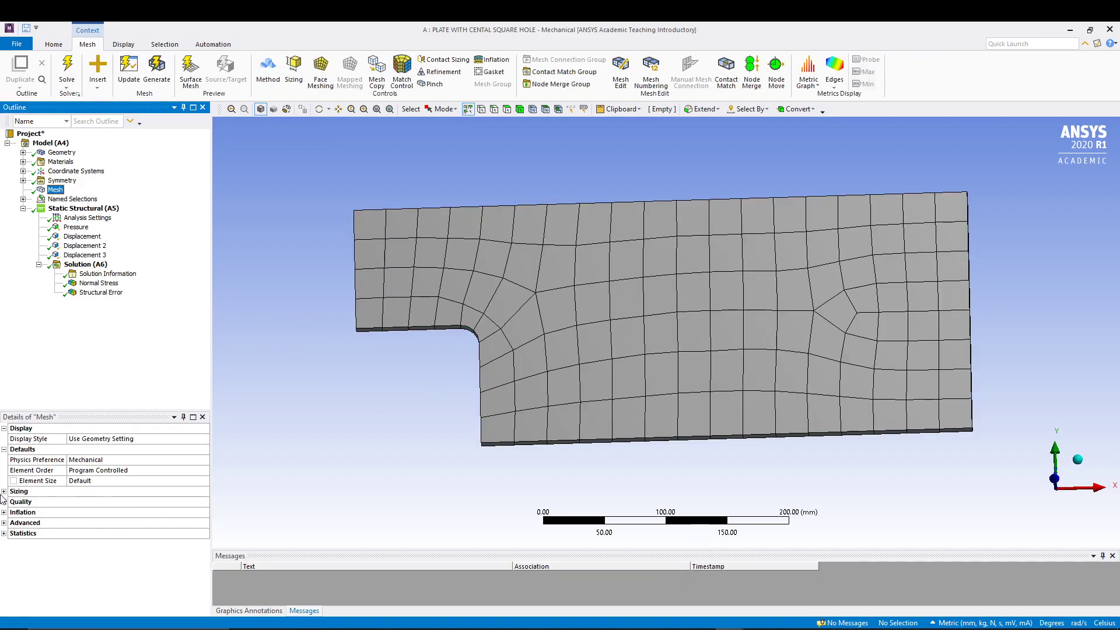
pyautogui.click(4, 533)
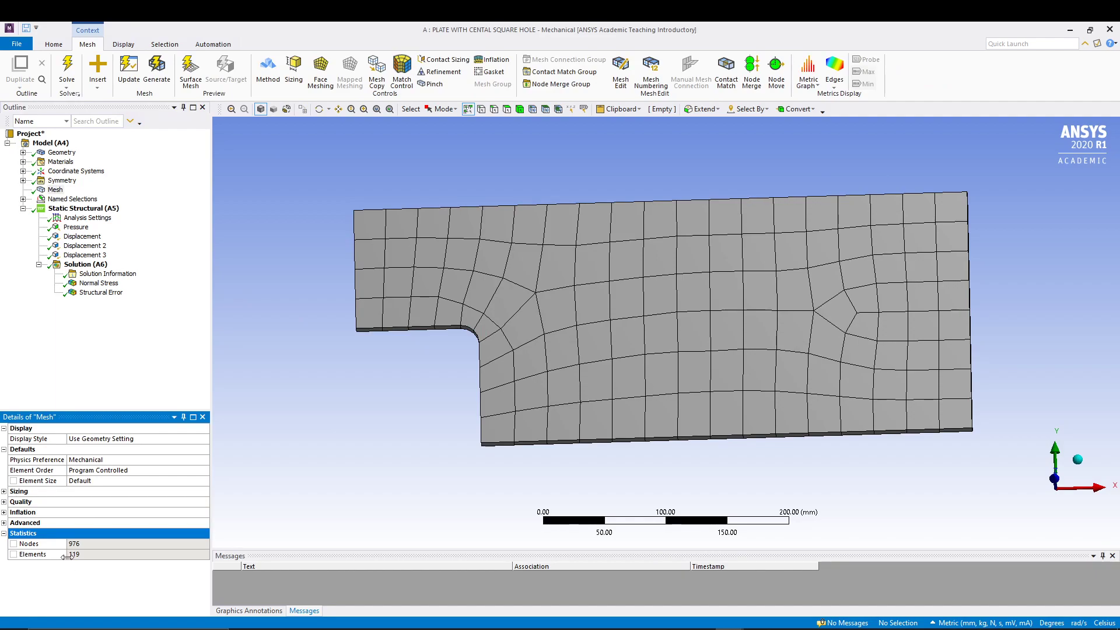
pyautogui.click(99, 283)
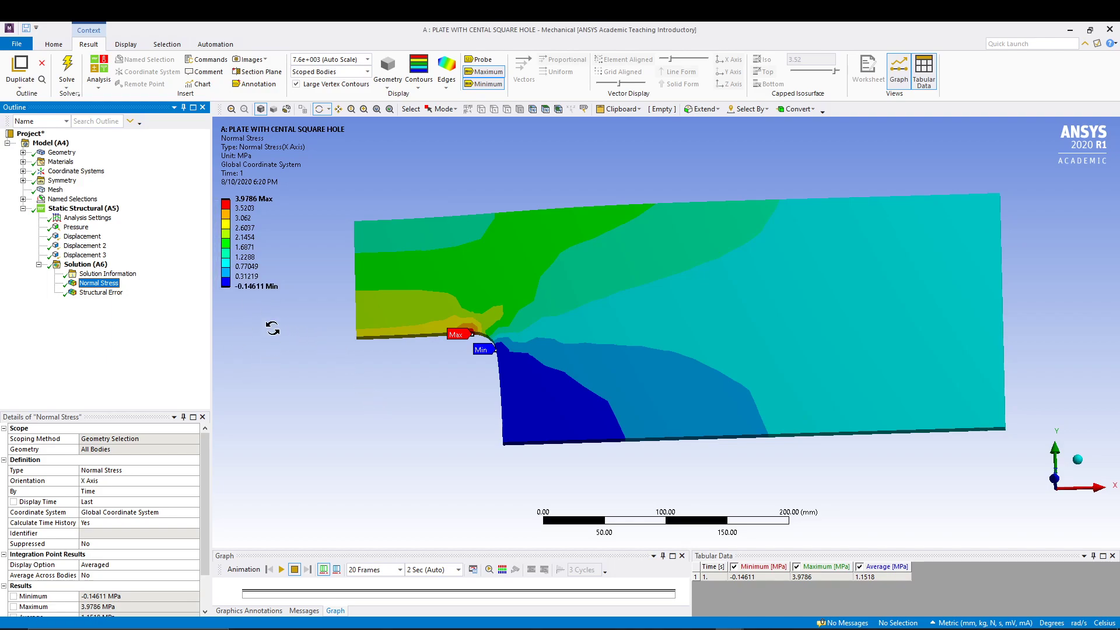
# Add a convergence check with 5% allowable change to Normal Stress and re-solve.
pyautogui.rightClick(82, 266)
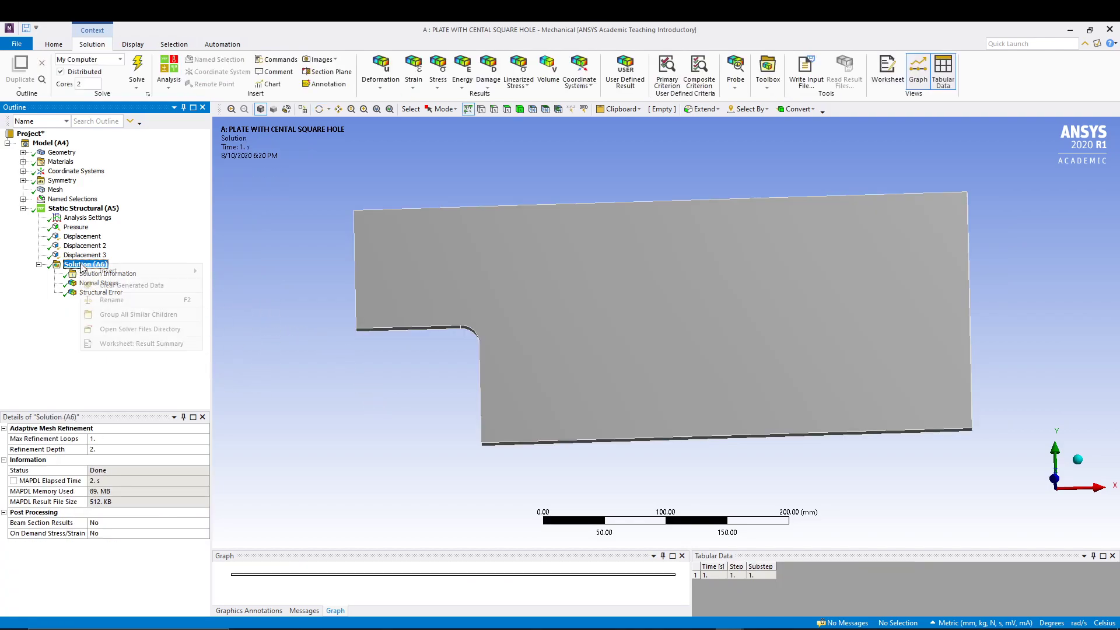
pyautogui.click(47, 324)
pyautogui.click(96, 282)
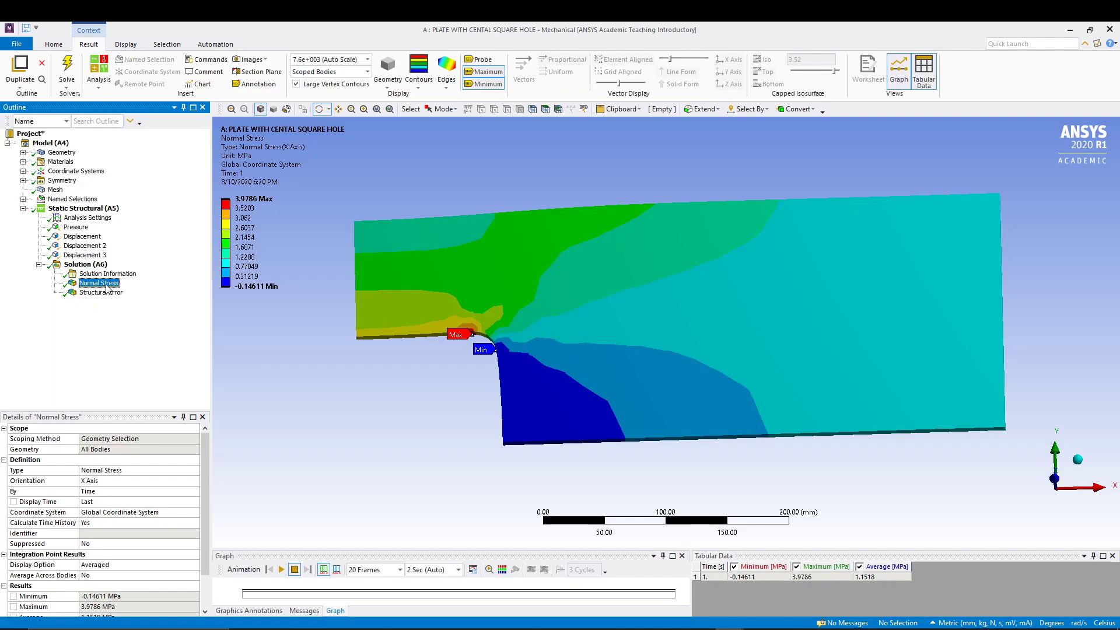
pyautogui.rightClick(107, 284)
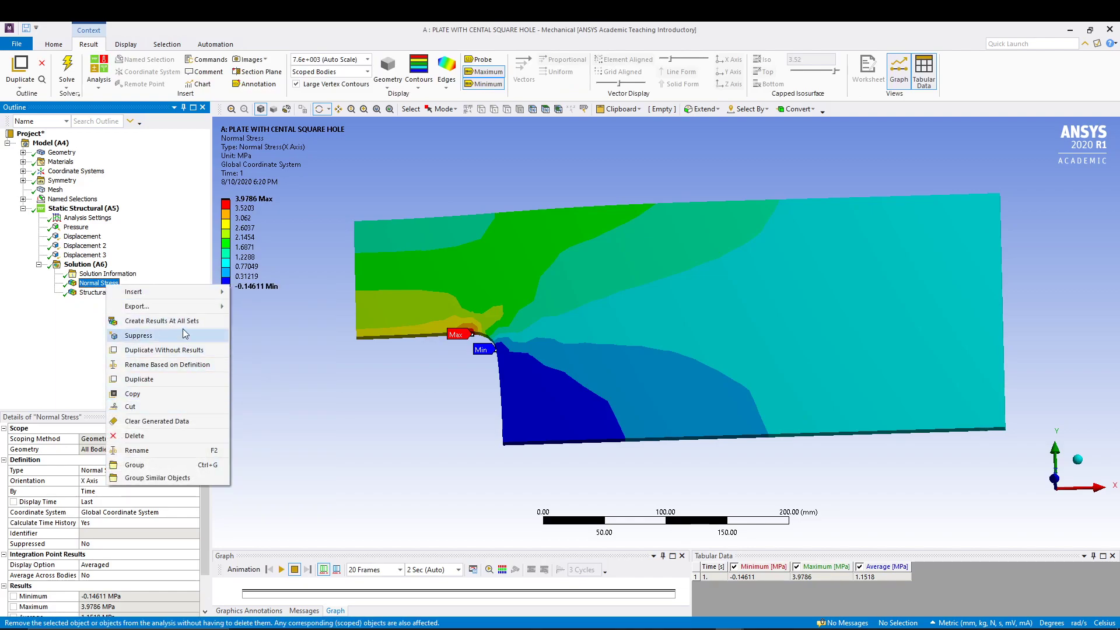
pyautogui.moveTo(224, 293)
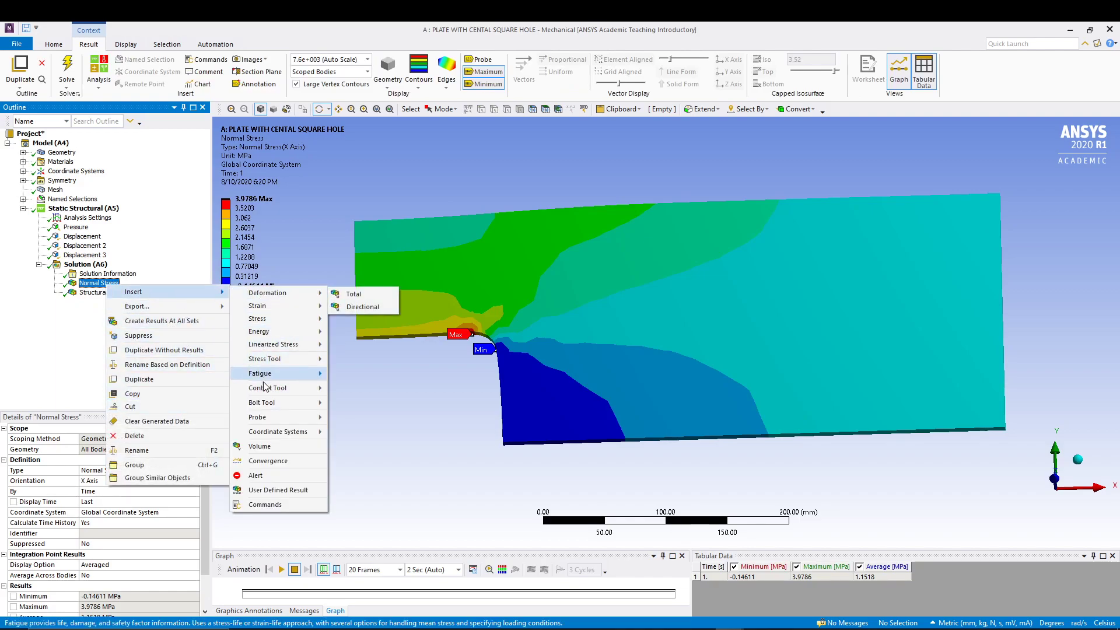
pyautogui.click(271, 461)
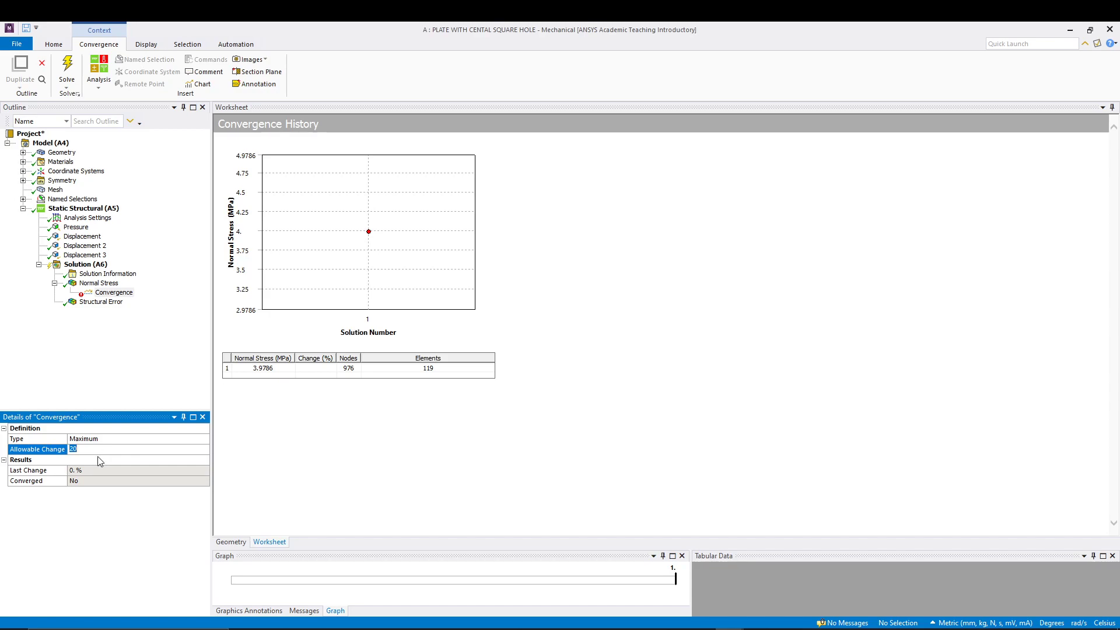
pyautogui.write('5')
pyautogui.press('Return')
pyautogui.click(67, 69)
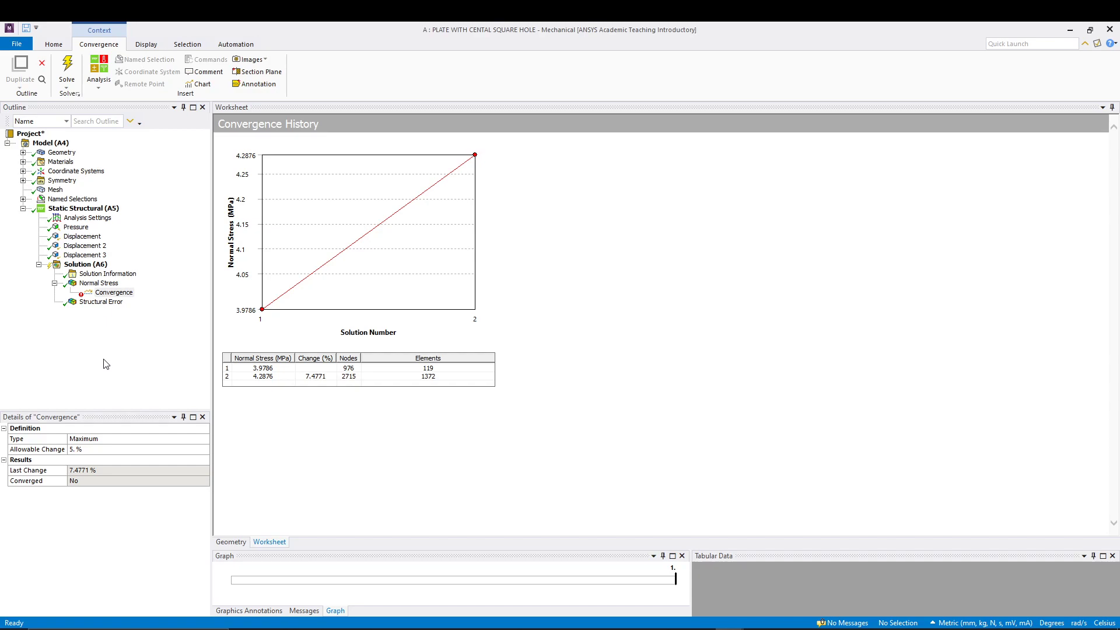
# Set adaptive refinement to 3 maximum loops at refinement depth 3 and re-solve.
pyautogui.click(80, 266)
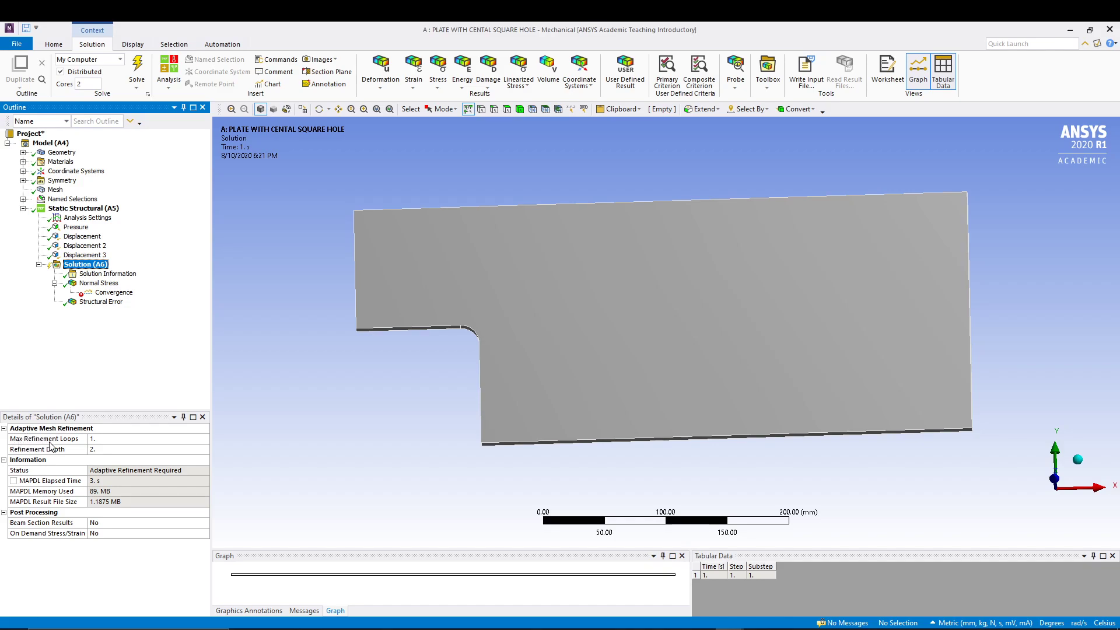
pyautogui.click(113, 441)
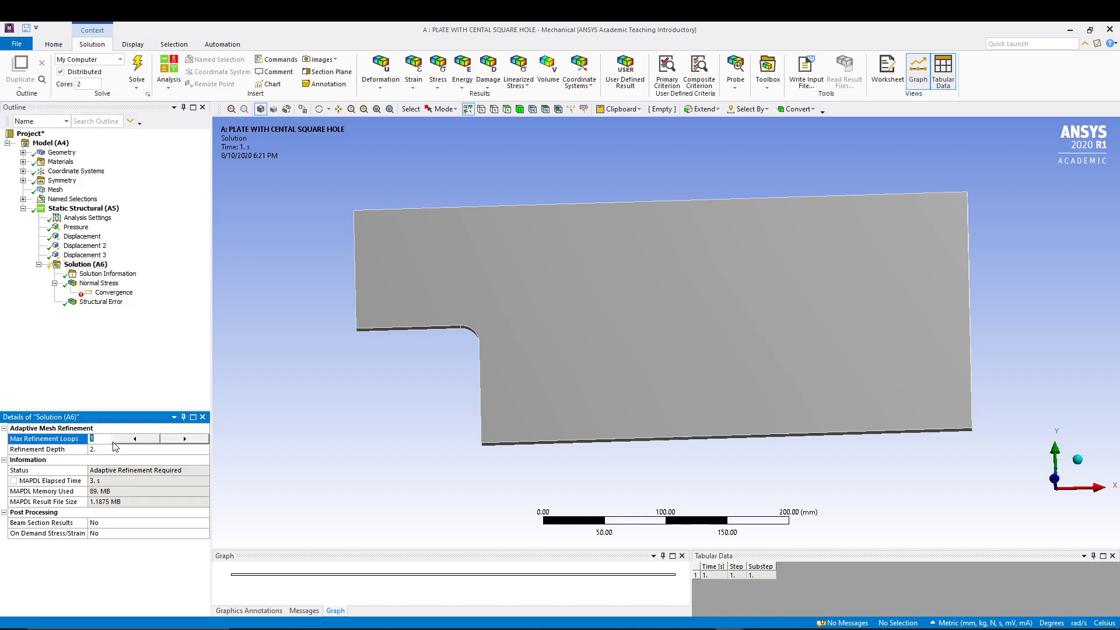
pyautogui.write('3')
pyautogui.click(104, 450)
pyautogui.click(184, 449)
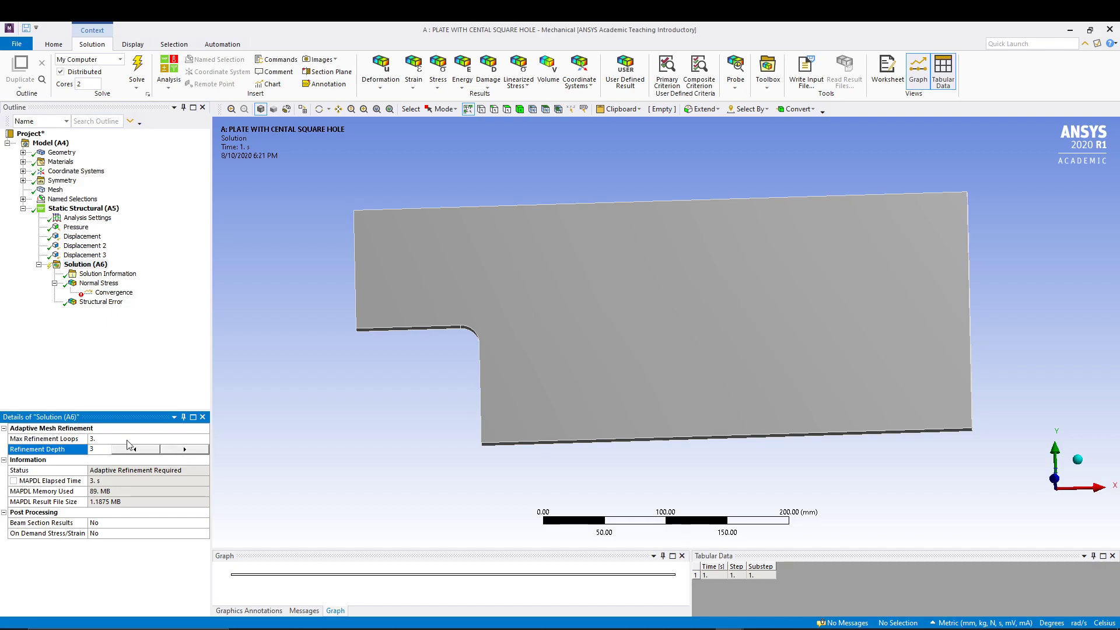
pyautogui.click(121, 379)
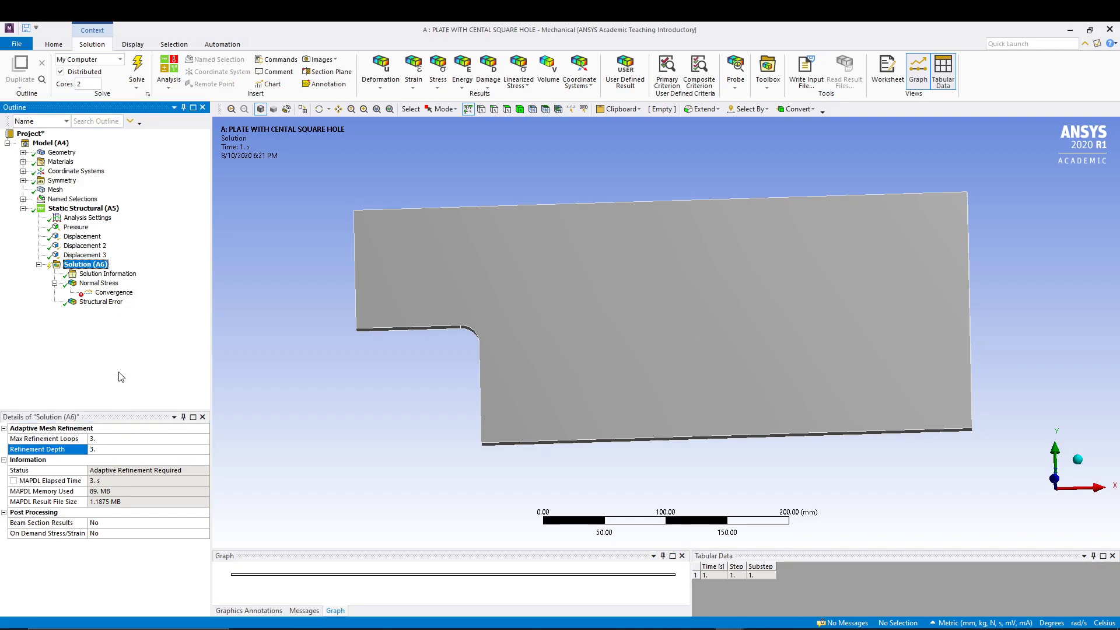
pyautogui.click(140, 71)
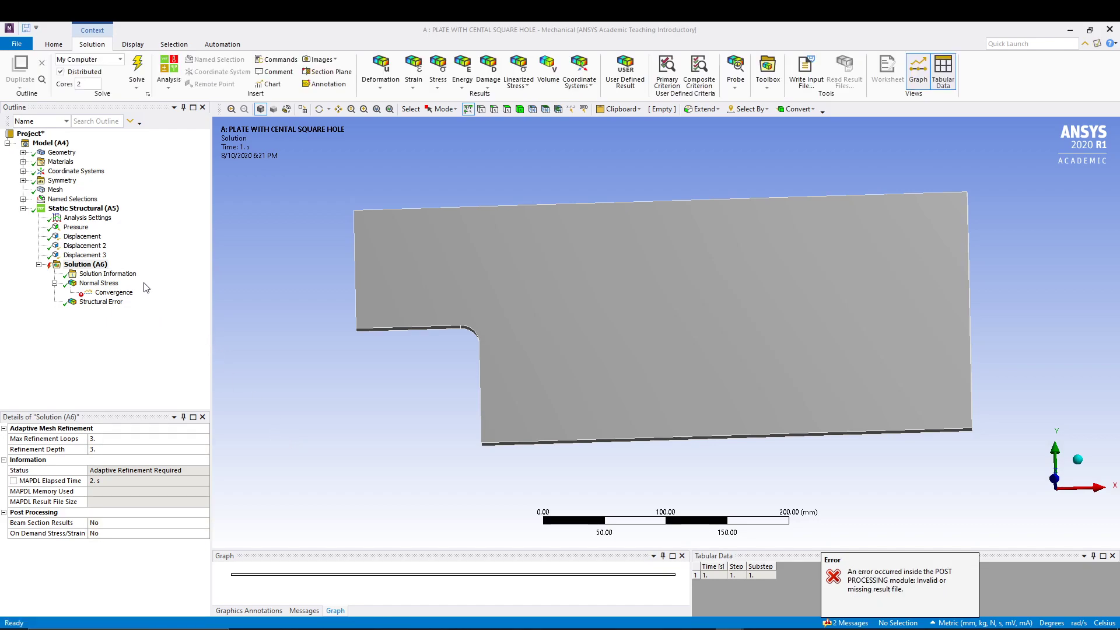
# View the convergence history showing three solves rising to 4.7426 MPa.
pyautogui.click(114, 292)
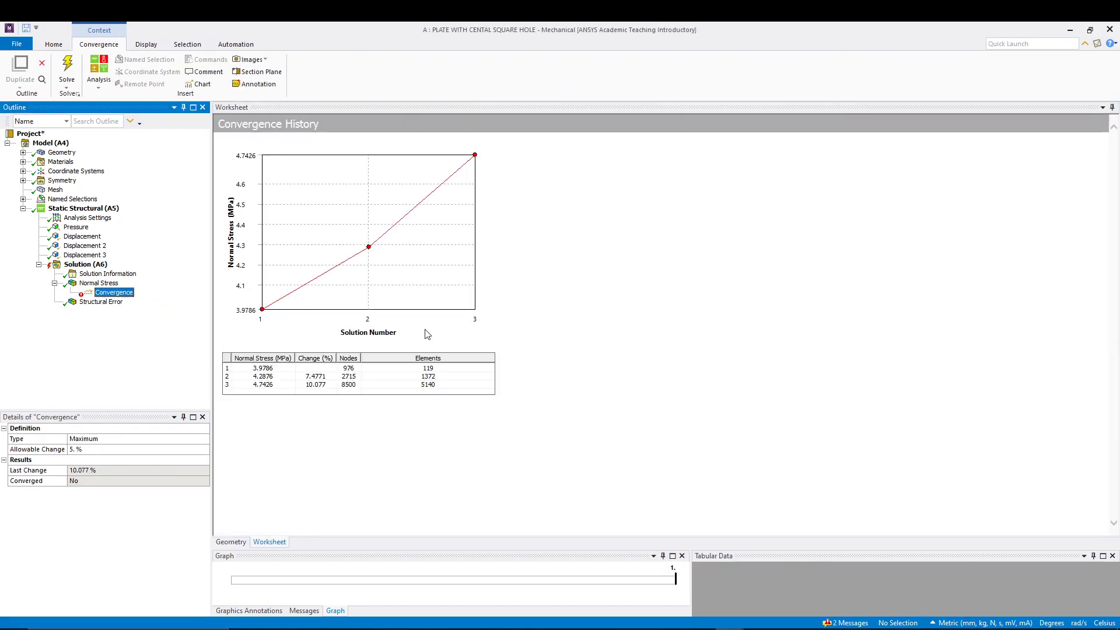
pyautogui.click(477, 316)
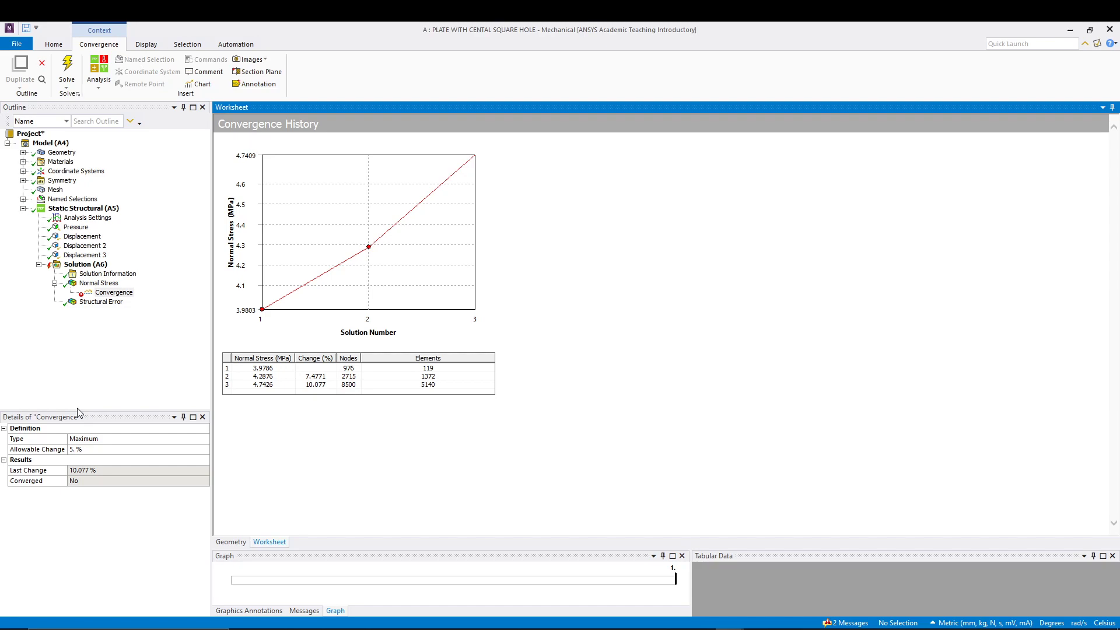
pyautogui.click(83, 265)
pyautogui.click(114, 293)
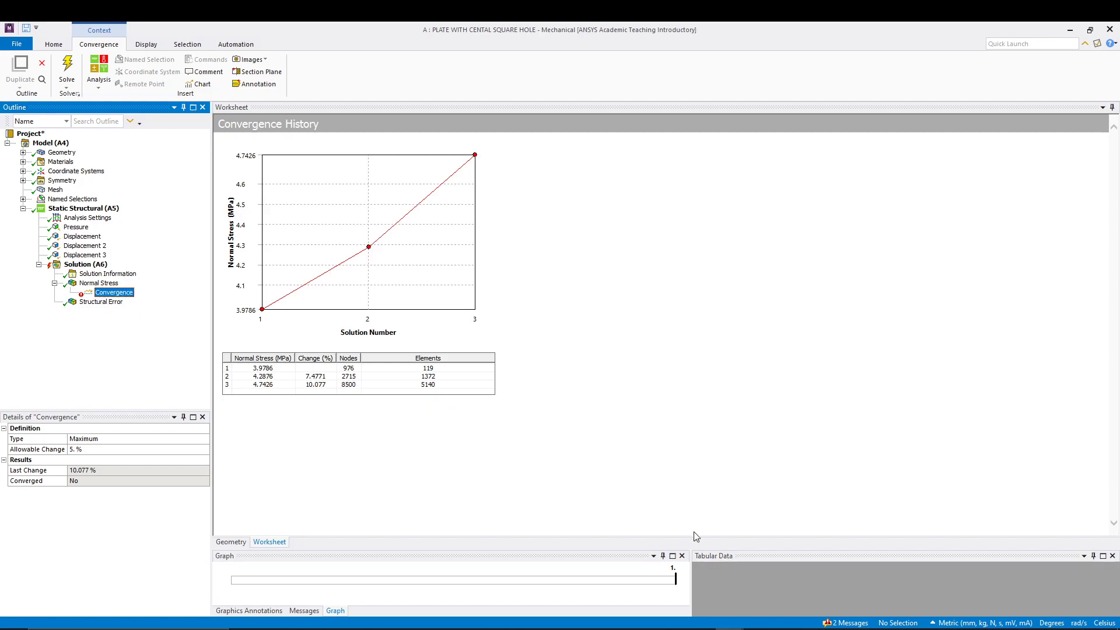
# Read the licence problem-size limit error in Messages and dismiss it.
pyautogui.click(845, 624)
pyautogui.click(845, 624)
pyautogui.click(405, 584)
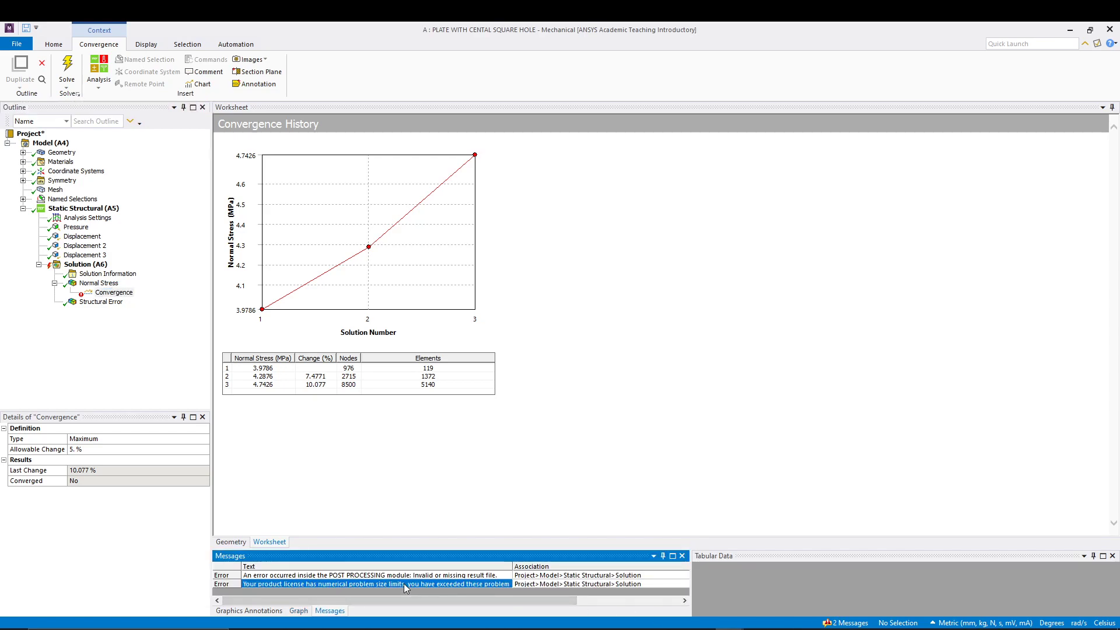
pyautogui.doubleClick(404, 584)
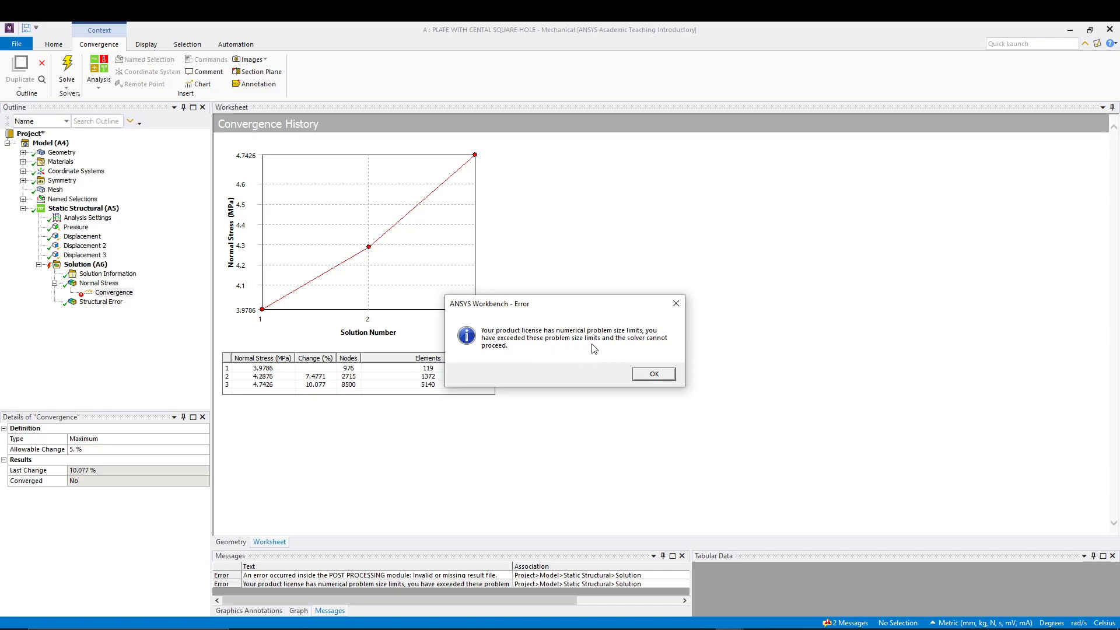
pyautogui.click(642, 377)
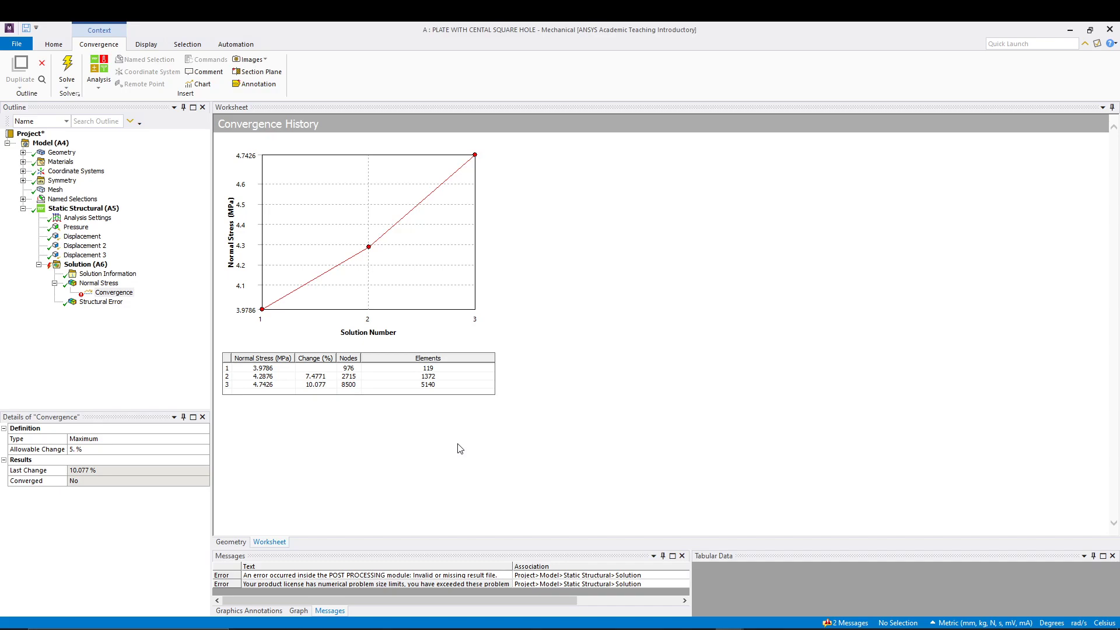
# Display the refined X normal stress contour peaking at 4.7426 MPa and rotate to inspect it.
pyautogui.click(98, 282)
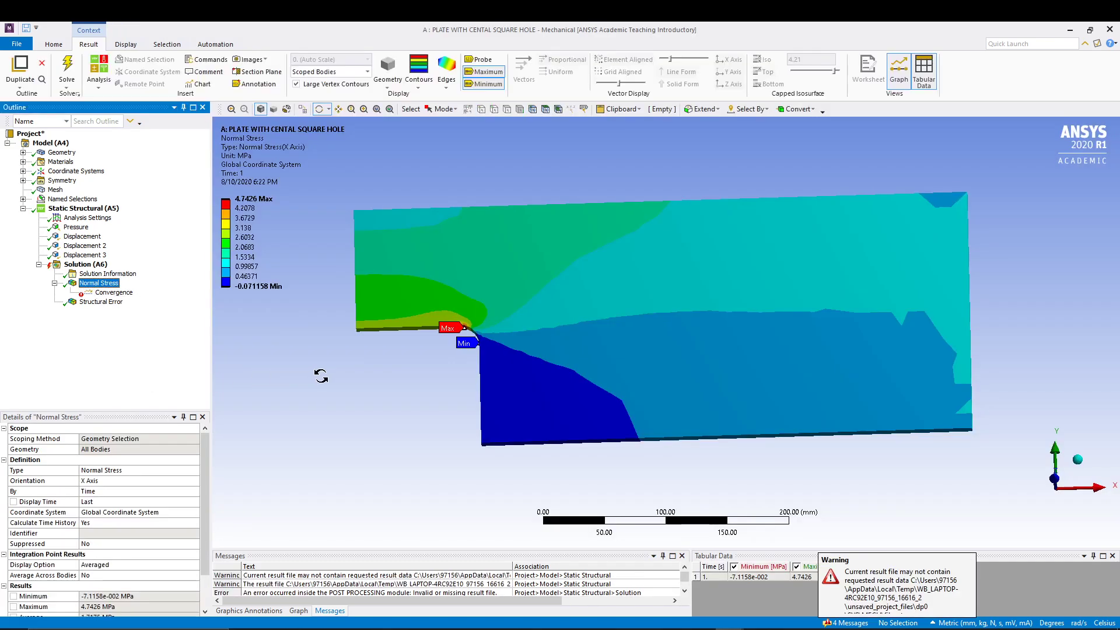
pyautogui.moveTo(320, 376)
pyautogui.mouseDown()
pyautogui.moveTo(323, 430)
pyautogui.moveTo(297, 308)
pyautogui.moveTo(315, 344)
pyautogui.moveTo(375, 307)
pyautogui.moveTo(329, 357)
pyautogui.moveTo(305, 415)
pyautogui.moveTo(285, 397)
pyautogui.moveTo(332, 392)
pyautogui.mouseUp()
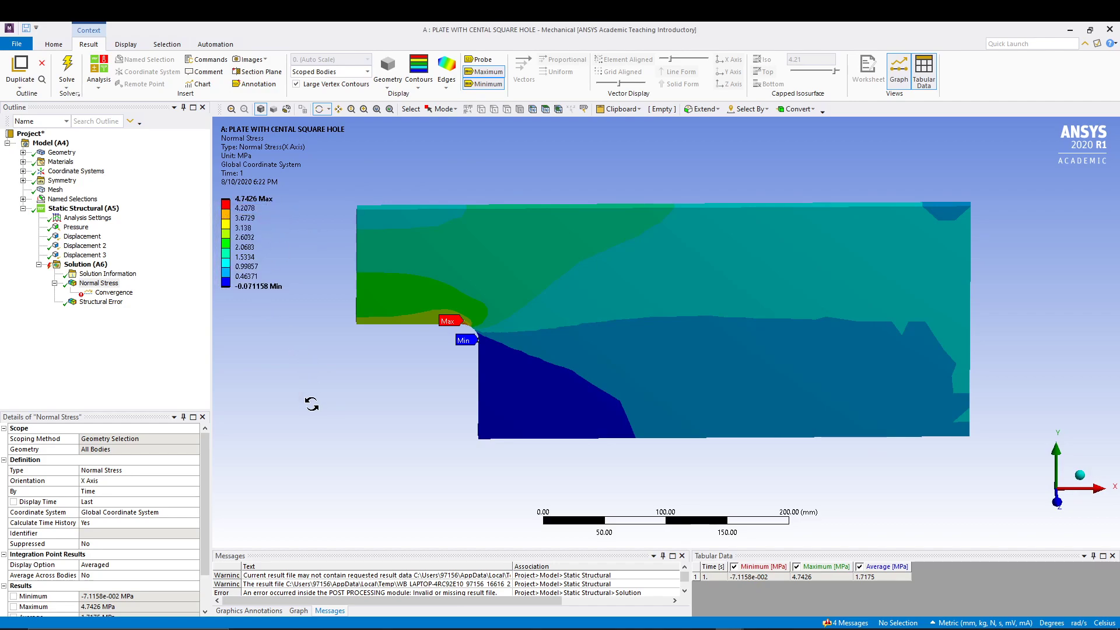
pyautogui.moveTo(312, 399); pyautogui.dragTo(314, 264)
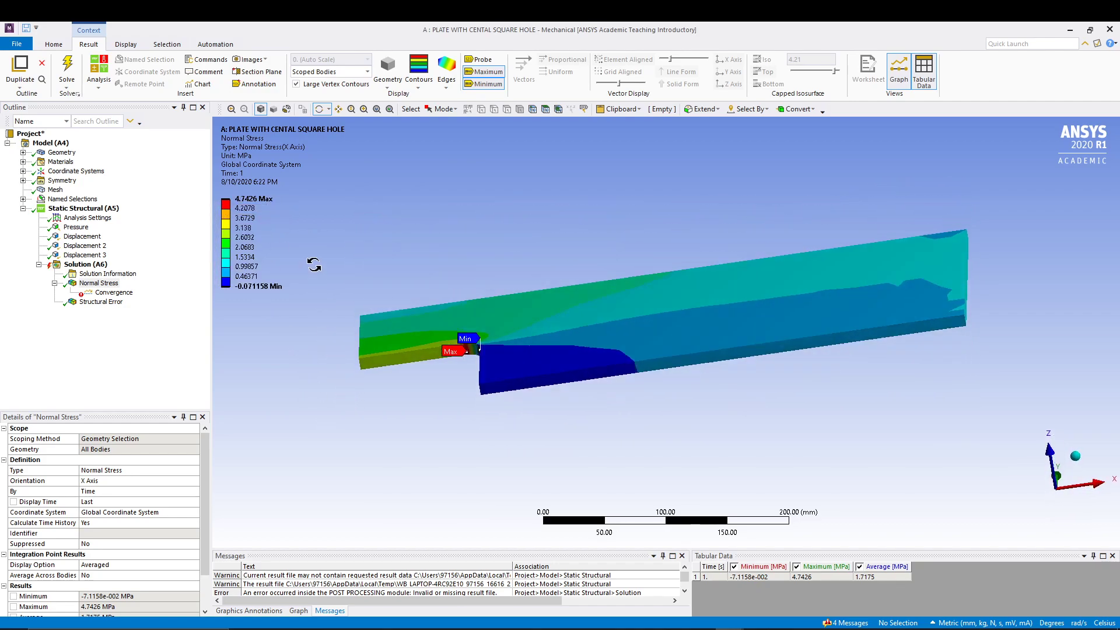
pyautogui.moveTo(1013, 267); pyautogui.dragTo(995, 347)
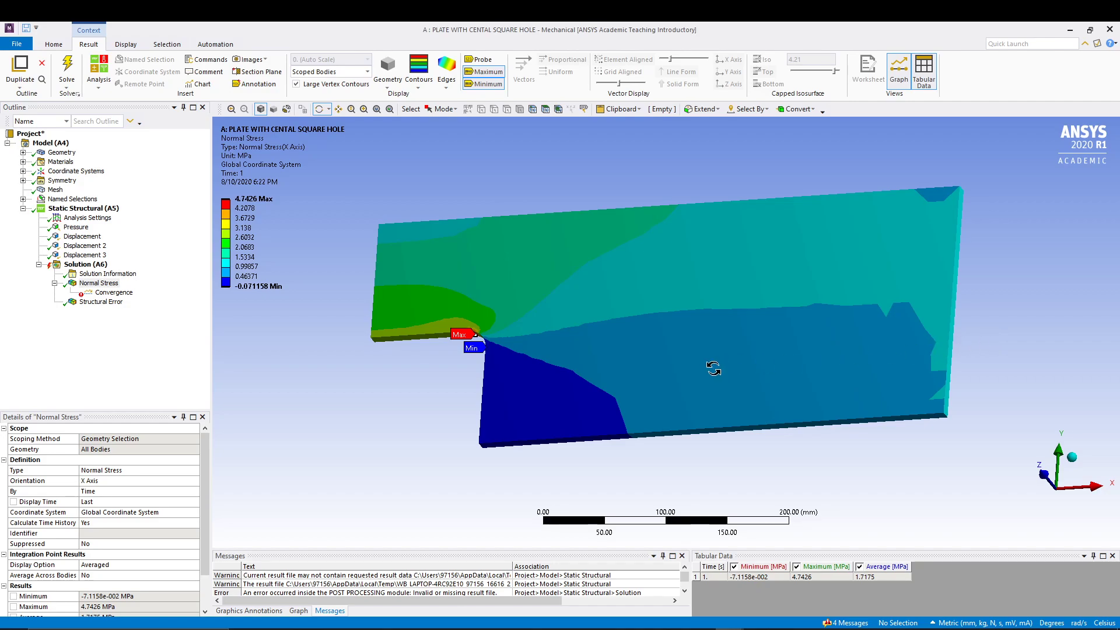
pyautogui.click(114, 292)
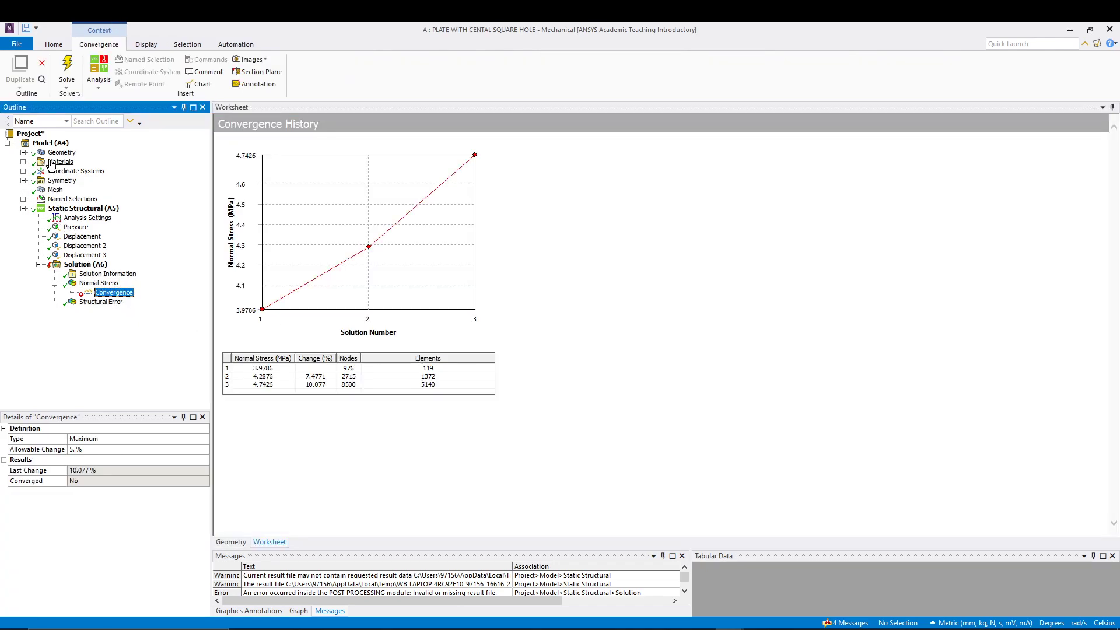
# Show the 976-node, 119-element mesh and orbit it to an angled view.
pyautogui.click(54, 191)
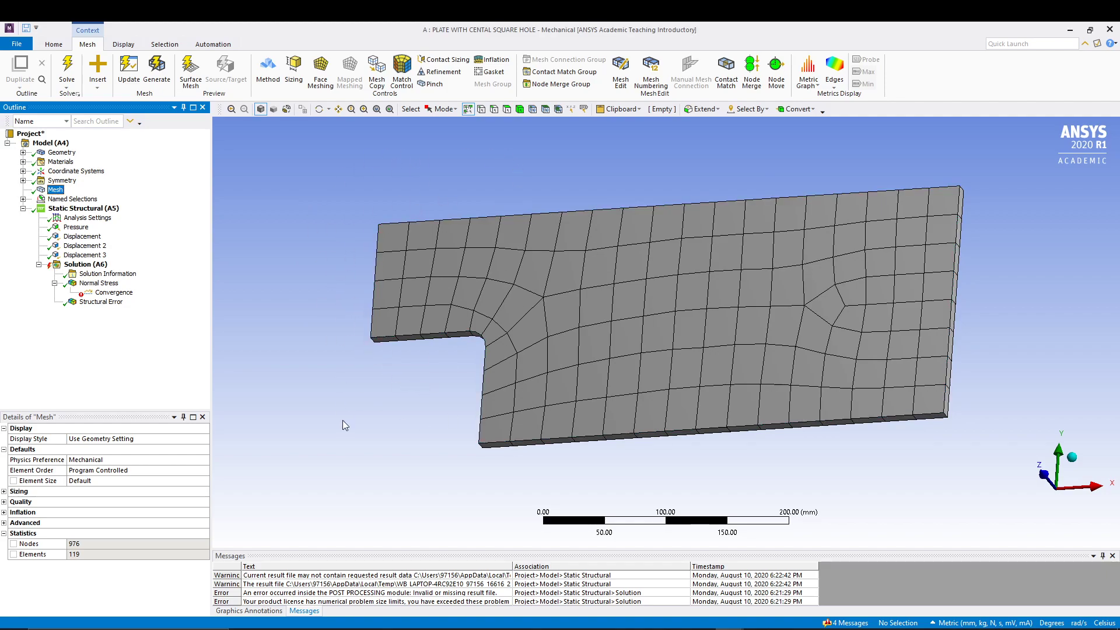
pyautogui.moveTo(337, 400); pyautogui.dragTo(393, 369, button='middle')
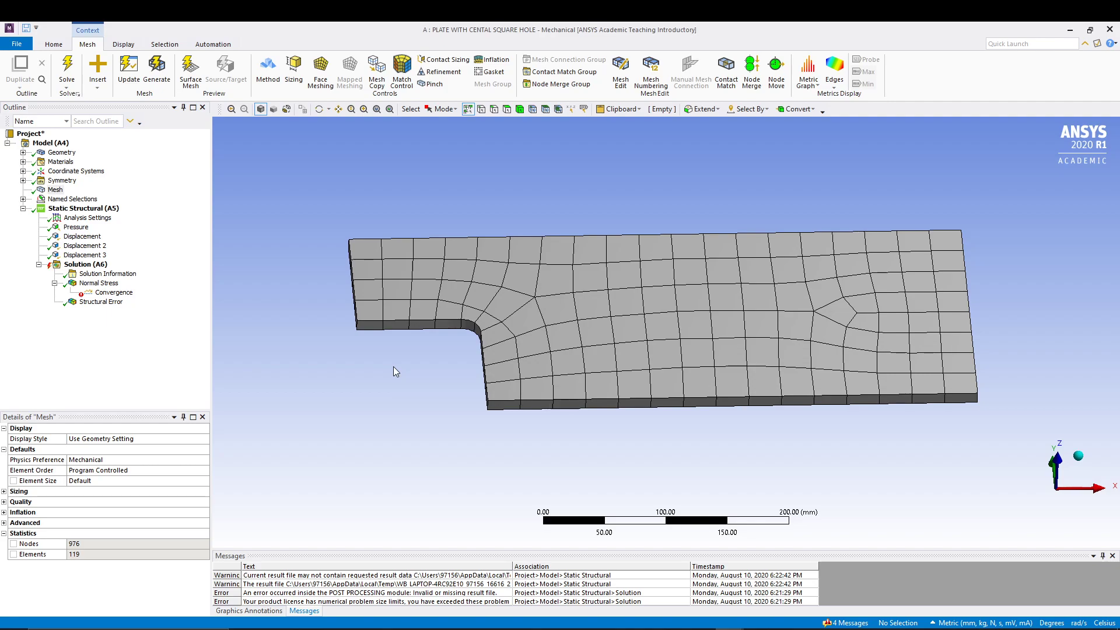